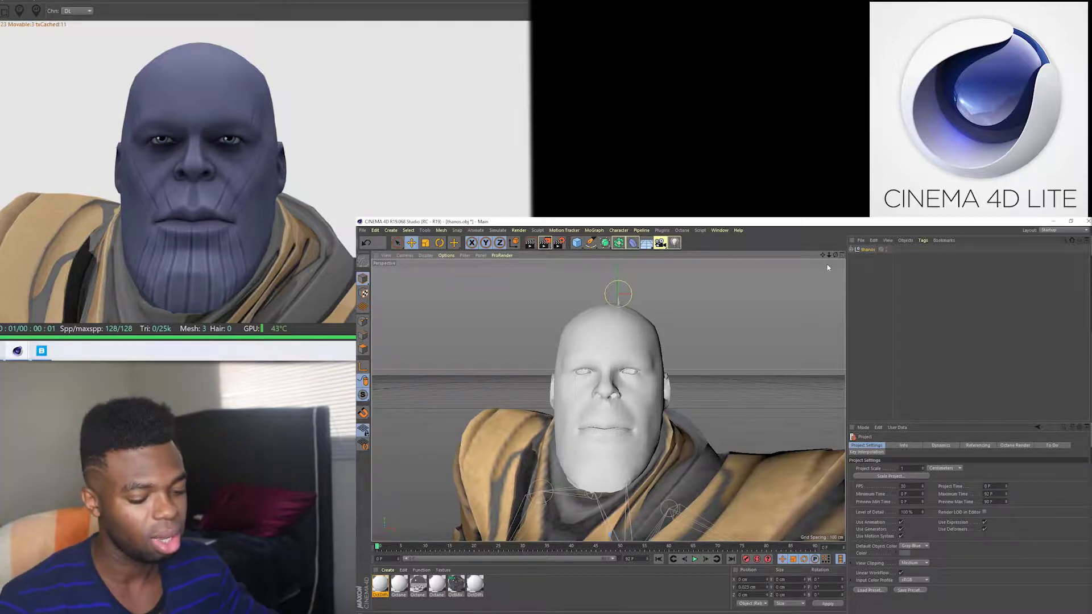
- Orbit to a frontal view of Thanos's head and zoom in so the face fills the view
{"action": "left_click_drag", "start_coordinate": [801, 307], "coordinate": [620, 399], "text": "alt"}
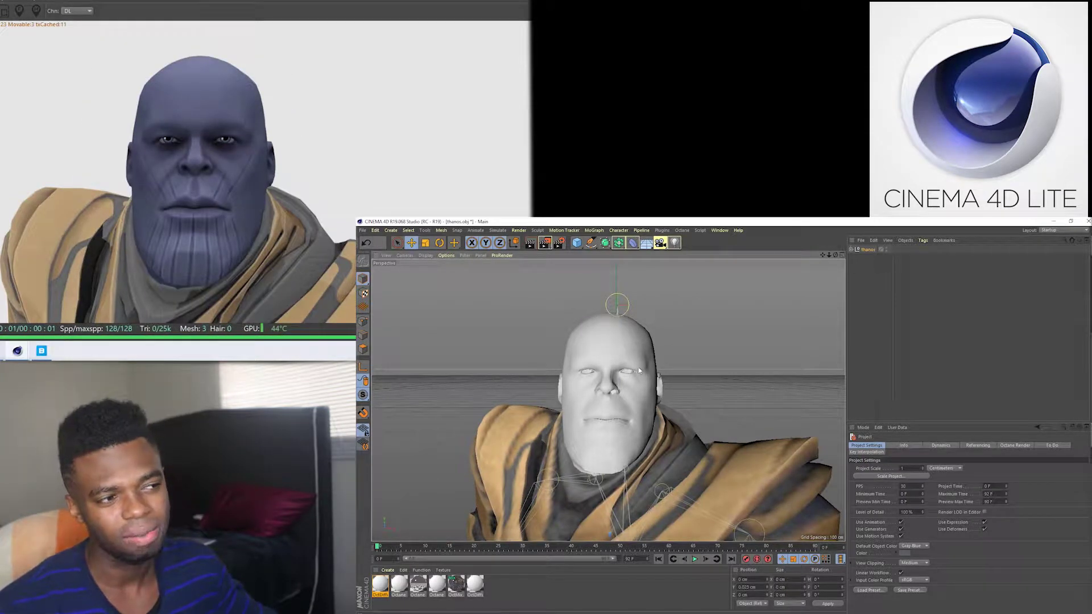
{"action": "left_click_drag", "start_coordinate": [638, 379], "coordinate": [640, 376], "text": "alt"}
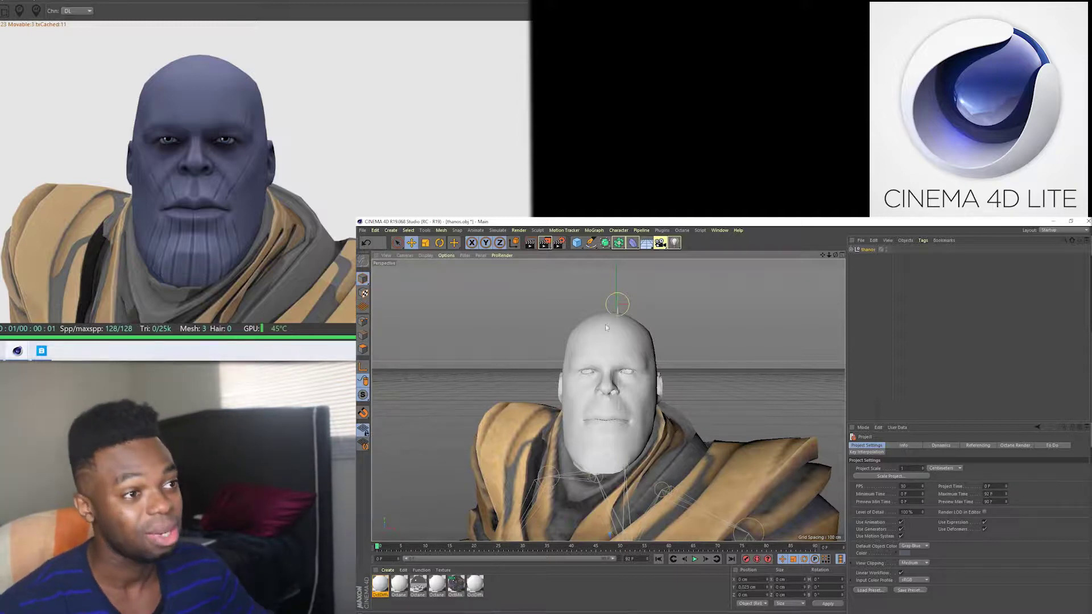
{"action": "scroll", "coordinate": [627, 376], "scroll_direction": "up", "scroll_amount": 2}
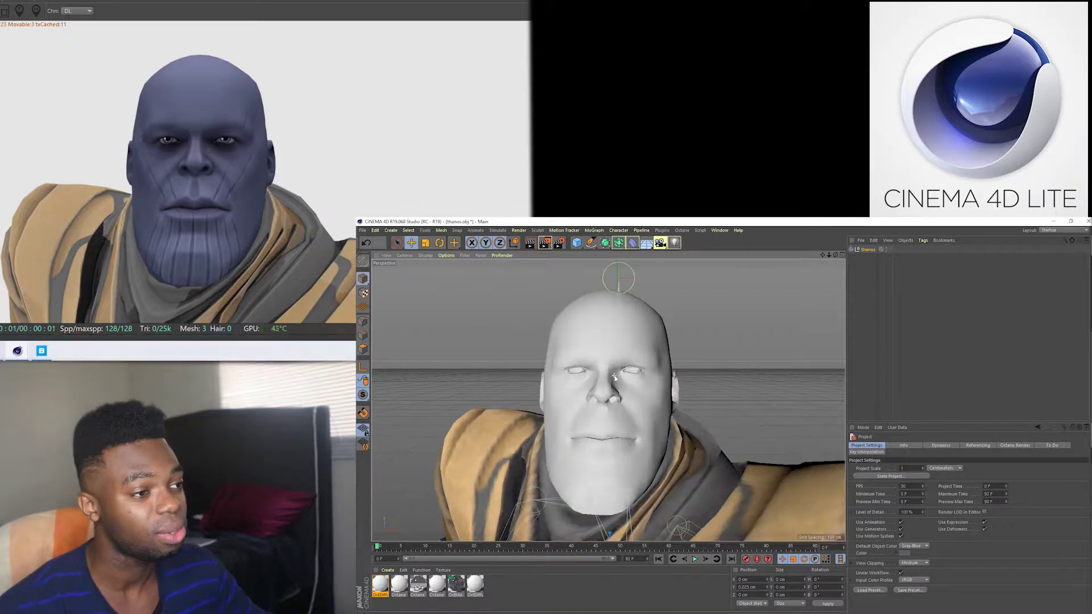
{"action": "scroll", "coordinate": [589, 374], "scroll_direction": "up", "scroll_amount": 2}
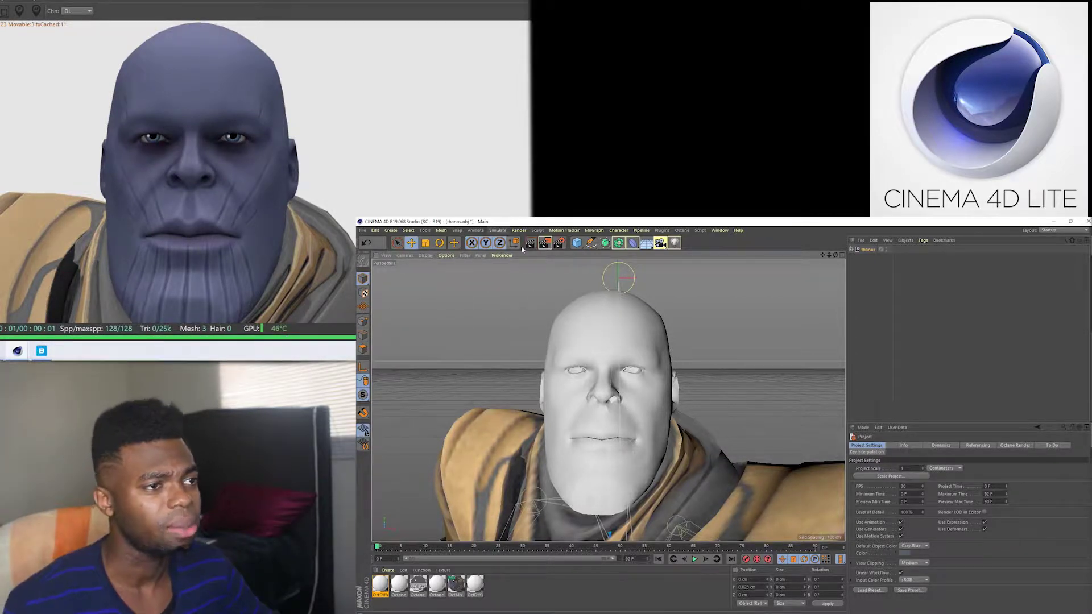
- Expand the thanos group and select its meshes in turn to identify the head mesh
{"action": "left_click", "coordinate": [408, 230]}
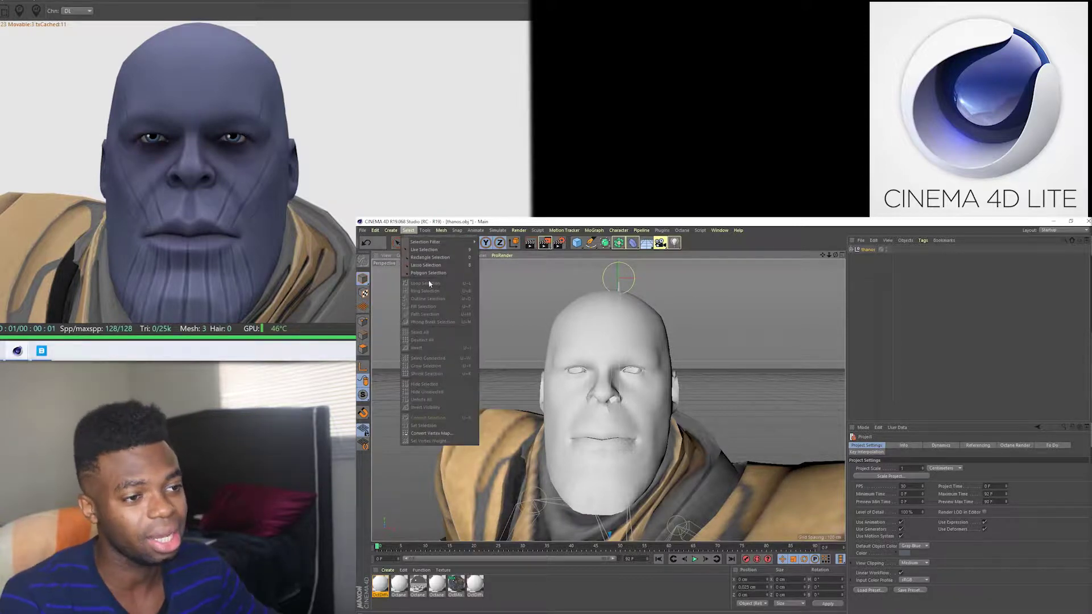
{"action": "left_click", "coordinate": [851, 251]}
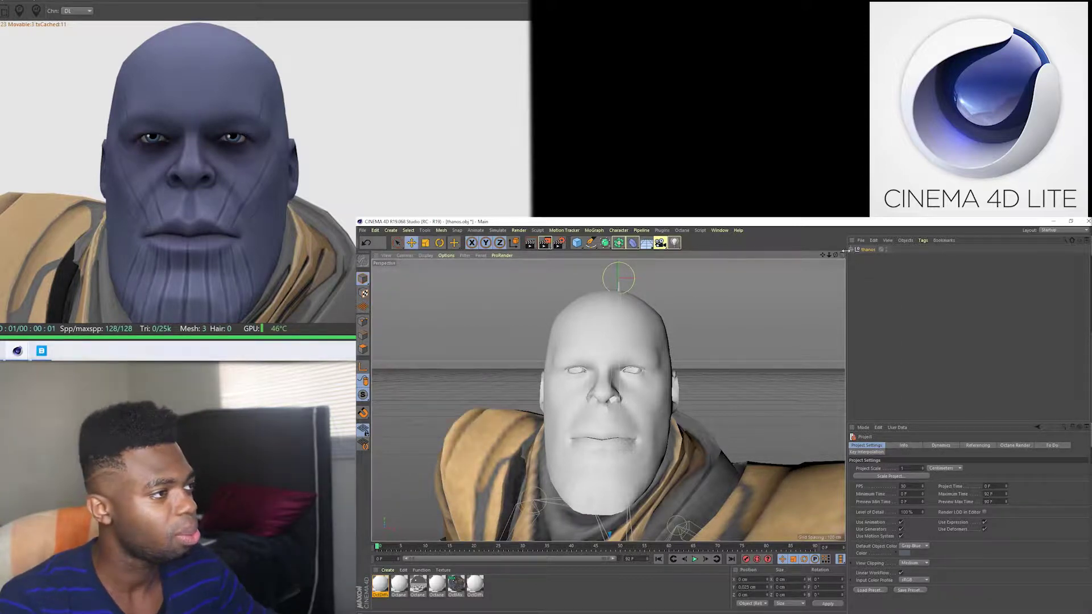
{"action": "left_click", "coordinate": [877, 315]}
{"action": "left_click", "coordinate": [881, 266]}
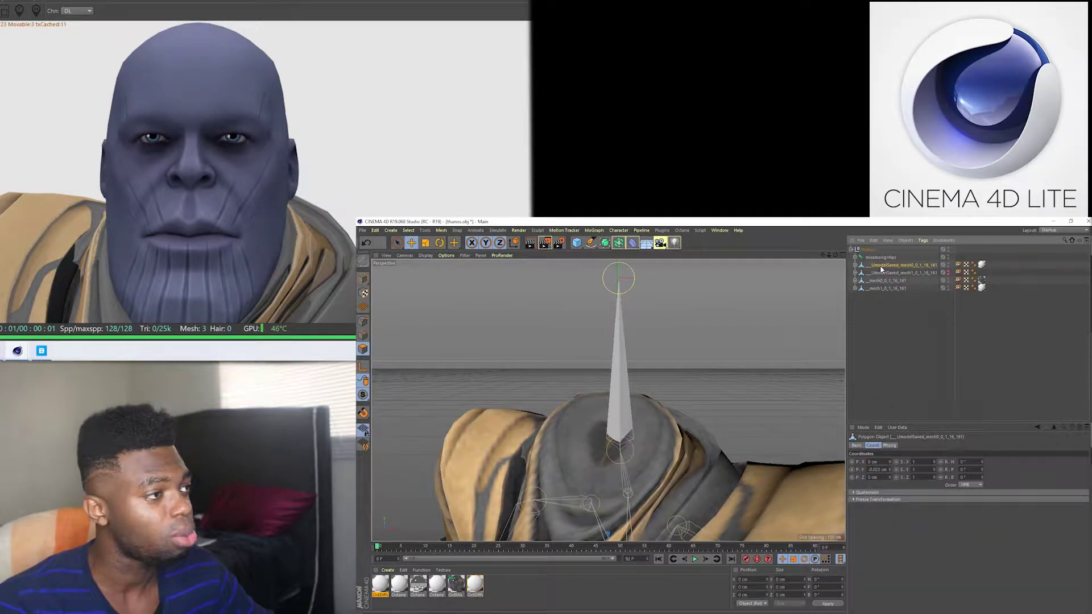
{"action": "left_click", "coordinate": [877, 342]}
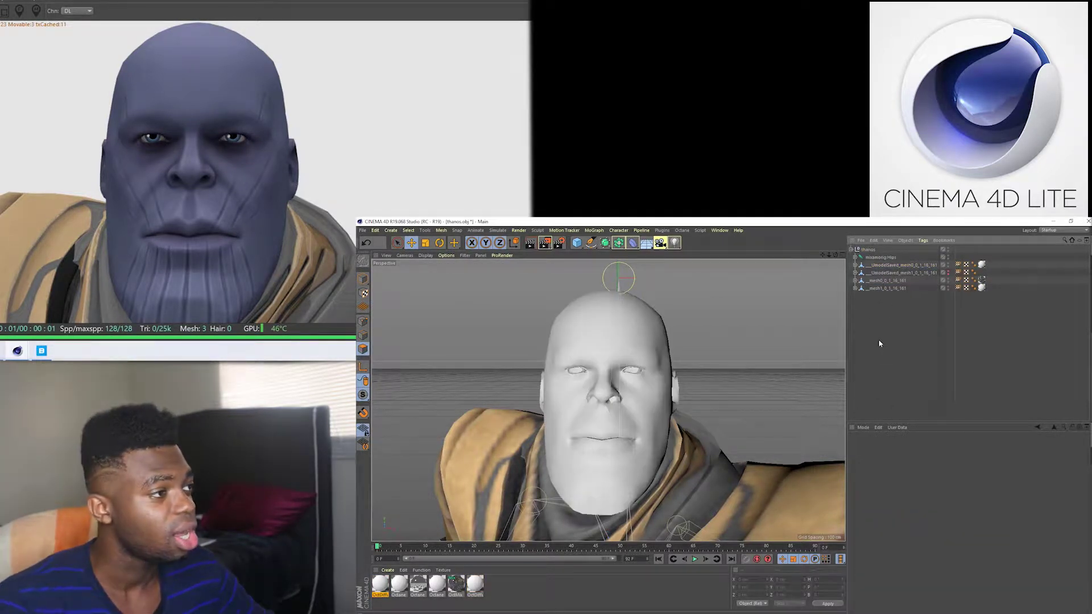
{"action": "left_click", "coordinate": [884, 266]}
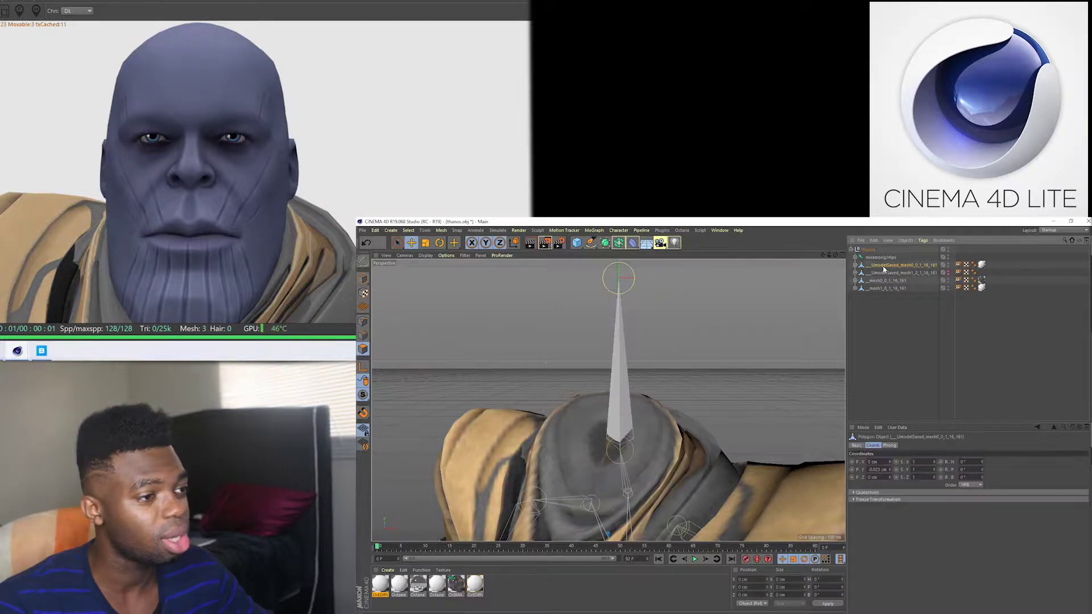
- Add a Subdivision Surface object and select the head mesh
{"action": "left_click", "coordinate": [886, 325]}
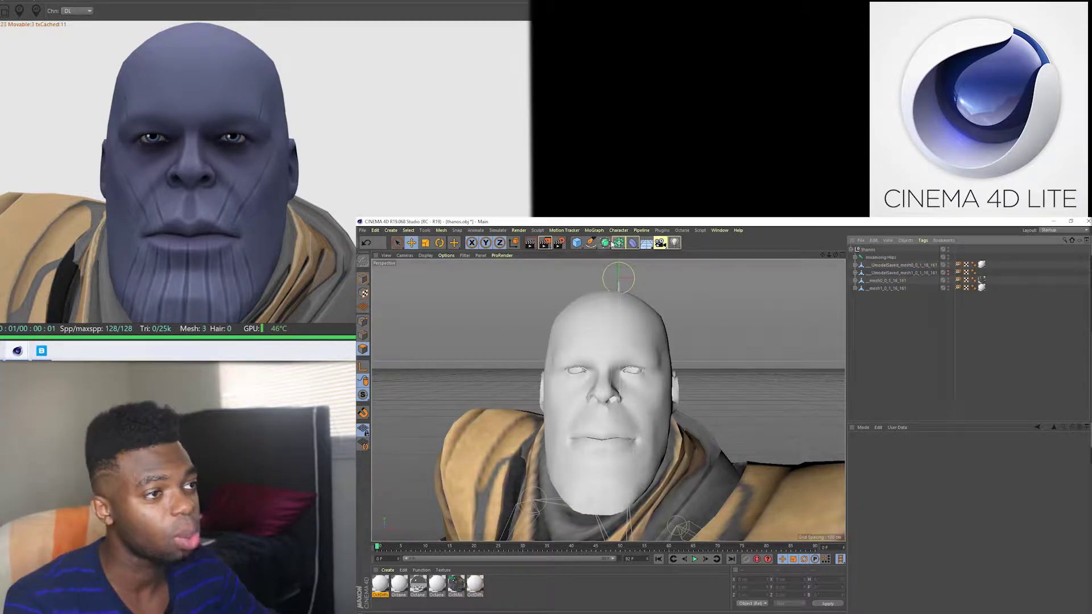
{"action": "left_click", "coordinate": [604, 245]}
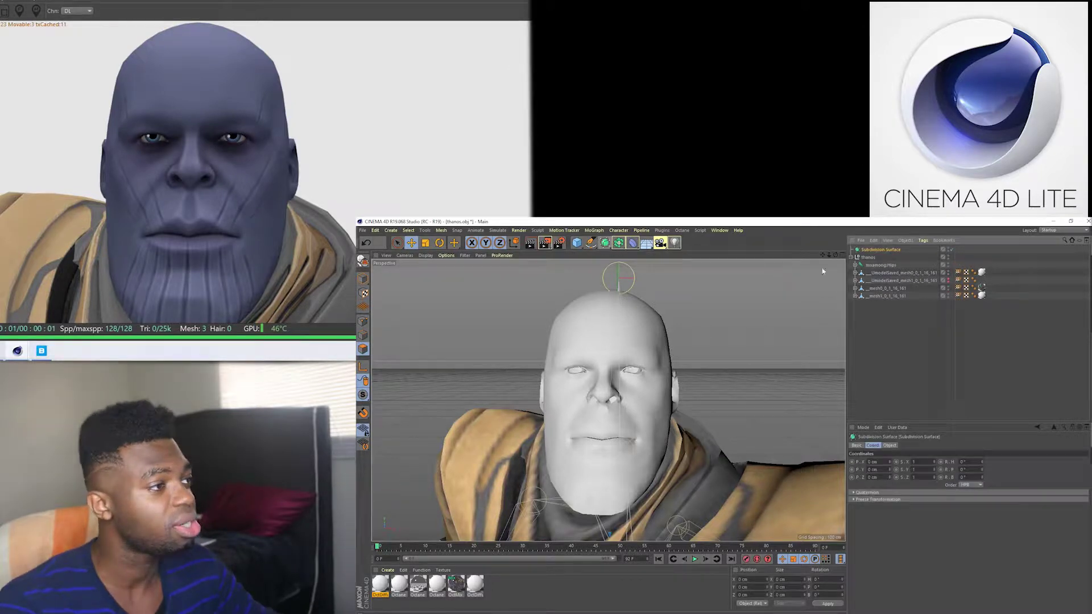
{"action": "left_click", "coordinate": [884, 274]}
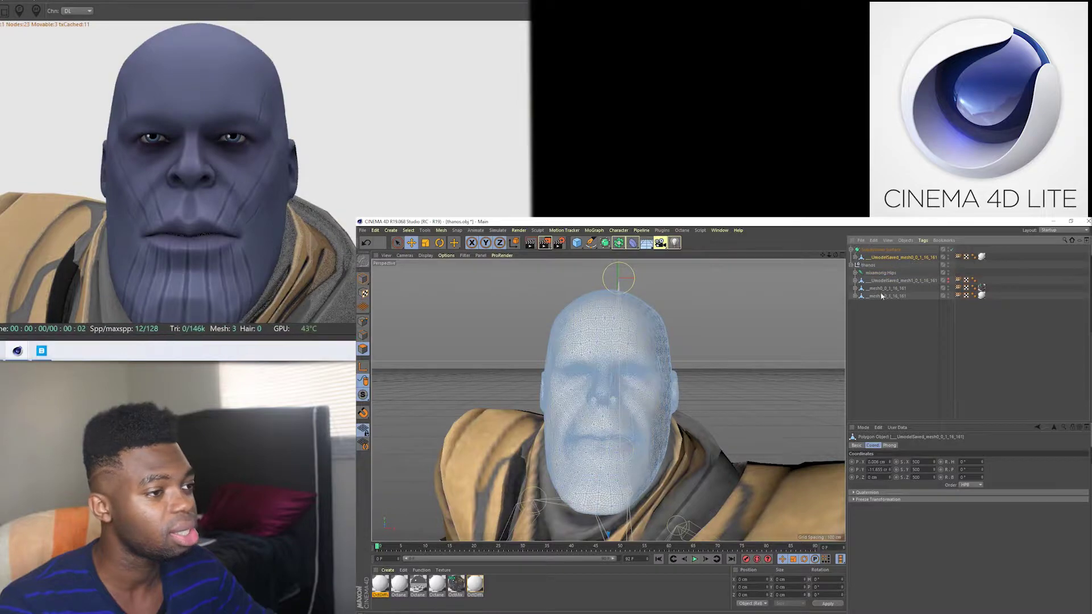
- Zoom in on the face and Live-Select a small patch of chin polygons on the head mesh
{"action": "scroll", "coordinate": [632, 421], "scroll_direction": "up", "scroll_amount": 2}
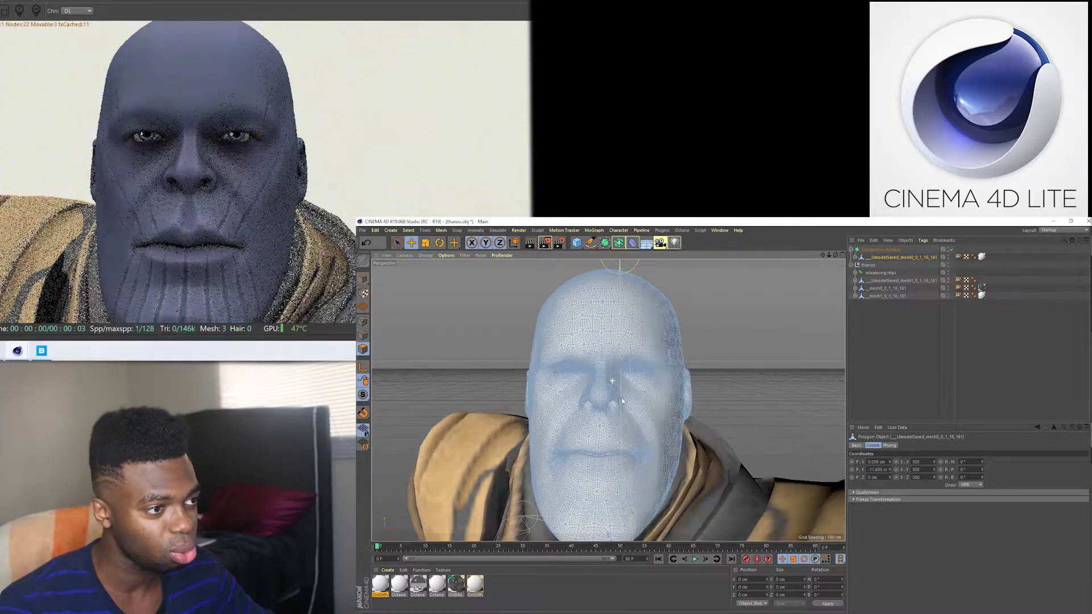
{"action": "scroll", "coordinate": [620, 432], "scroll_direction": "up", "scroll_amount": 2}
{"action": "left_click_drag", "start_coordinate": [616, 435], "coordinate": [608, 393], "text": "alt"}
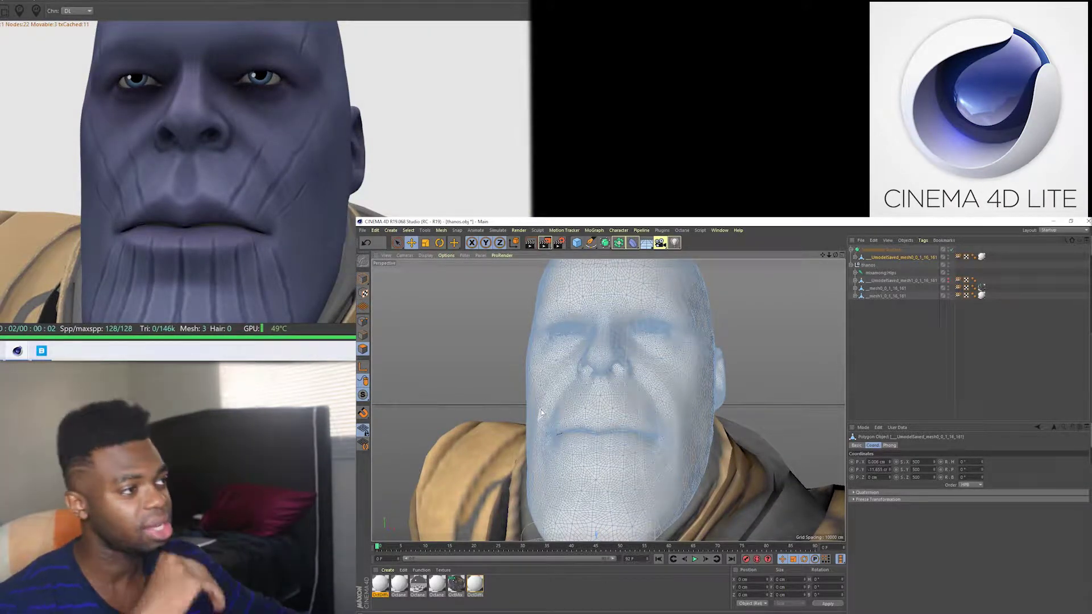
{"action": "left_click", "coordinate": [397, 243]}
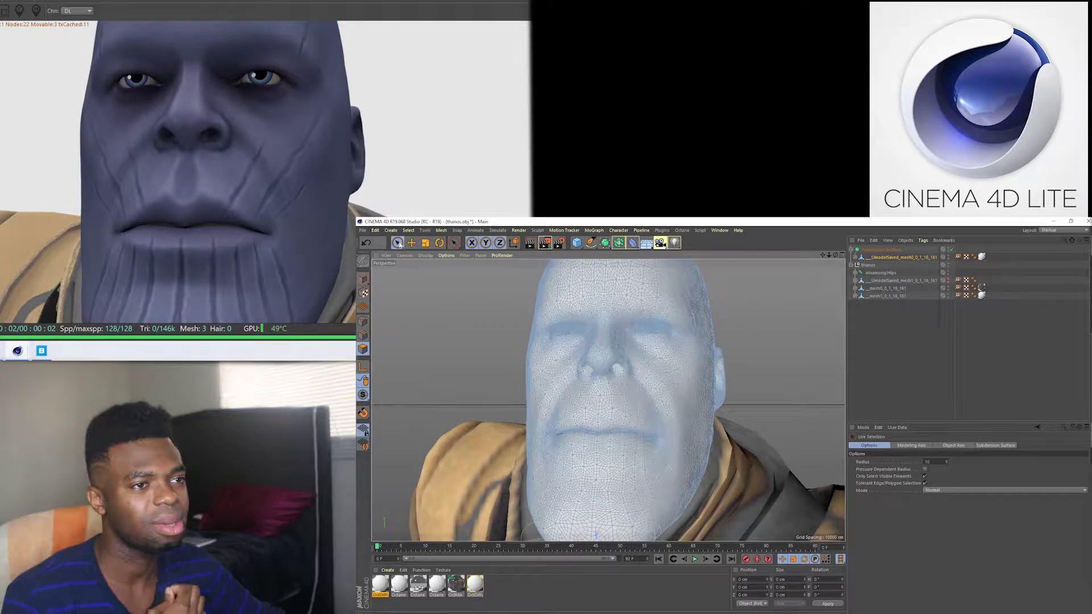
{"action": "left_click", "coordinate": [595, 467]}
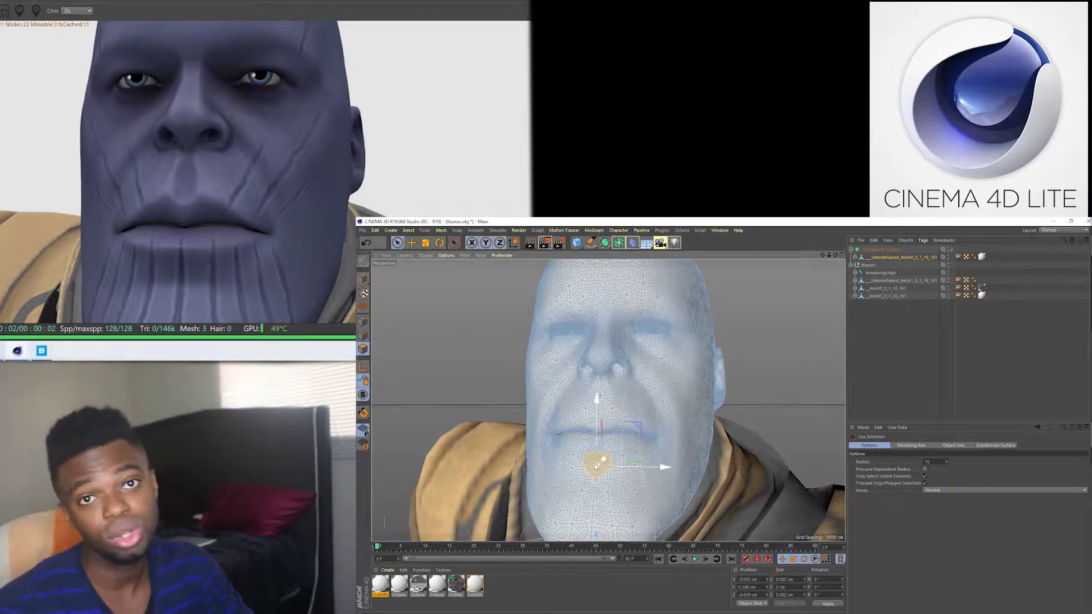
- Extend the chin selection and grow it to cover the whole lower jaw and beard
{"action": "left_click", "coordinate": [594, 463]}
{"action": "right_click", "coordinate": [595, 462]}
{"action": "left_click", "coordinate": [594, 463]}
{"action": "right_click", "coordinate": [595, 463]}
{"action": "left_click", "coordinate": [595, 463]}
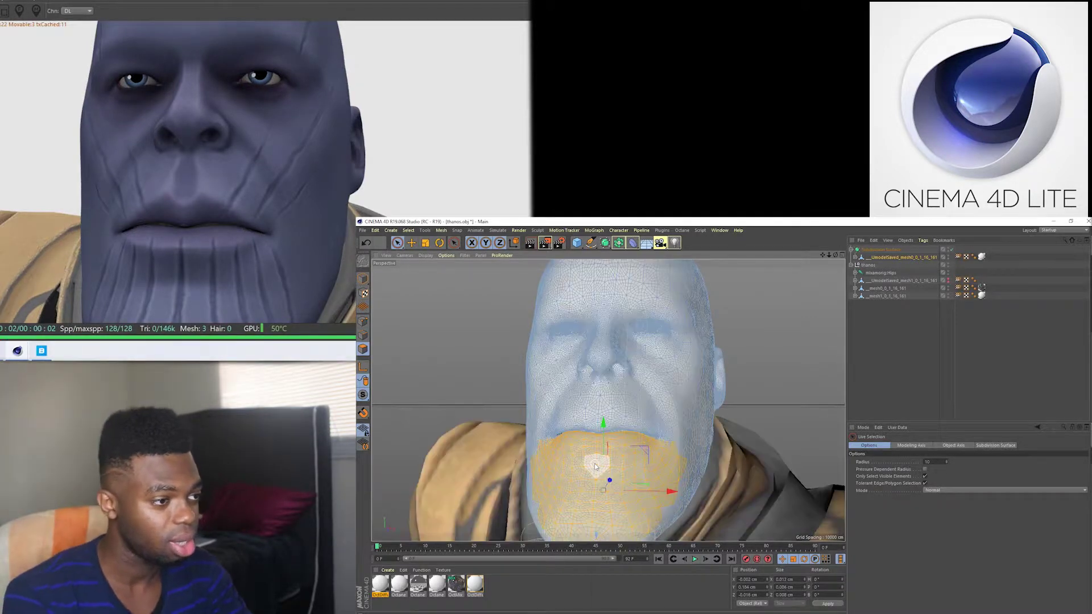
{"action": "key", "text": "u"}
{"action": "key", "text": "y"}
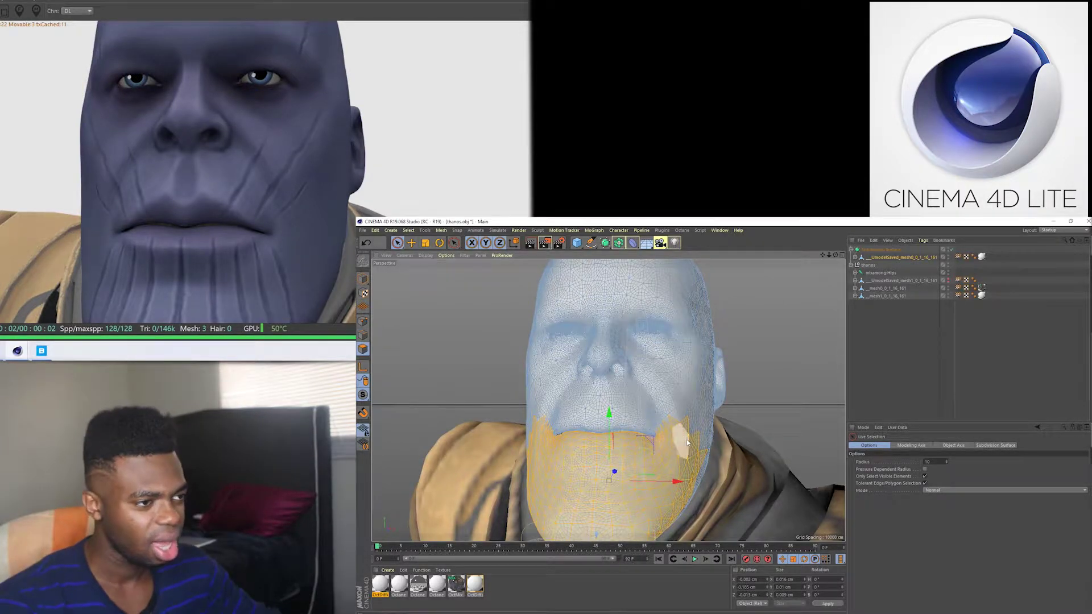
- Test-open the mouth by pulling the jaw polygons down, then undo to close it
{"action": "left_click_drag", "start_coordinate": [686, 442], "coordinate": [622, 455], "text": "alt"}
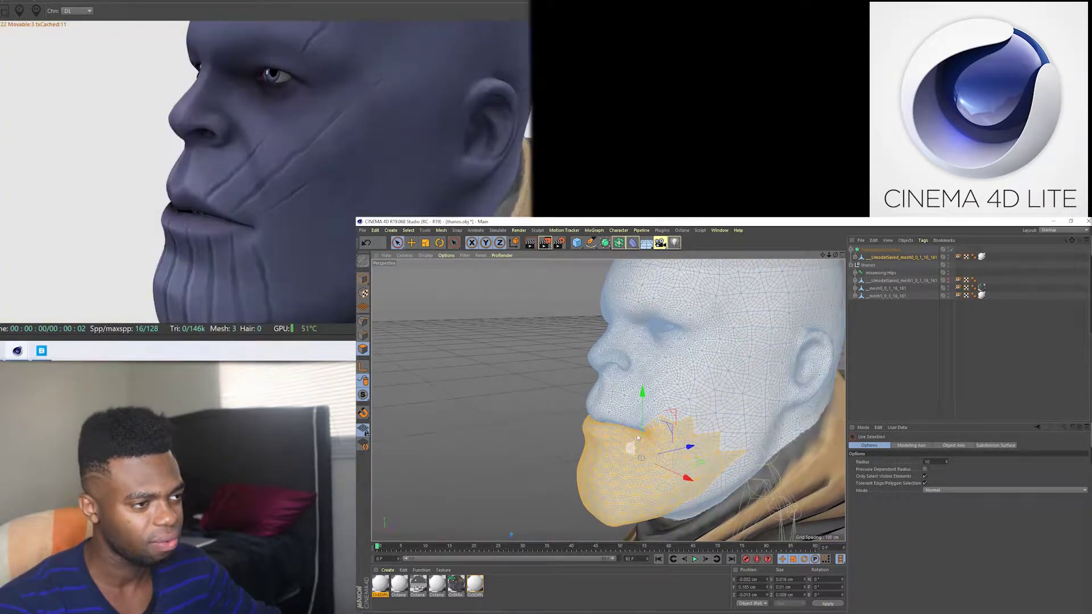
{"action": "mouse_move", "coordinate": [637, 437]}
{"action": "left_mouse_down", "text": "alt"}
{"action": "mouse_move", "coordinate": [643, 416]}
{"action": "mouse_move", "coordinate": [681, 446]}
{"action": "left_mouse_up", "text": "alt"}
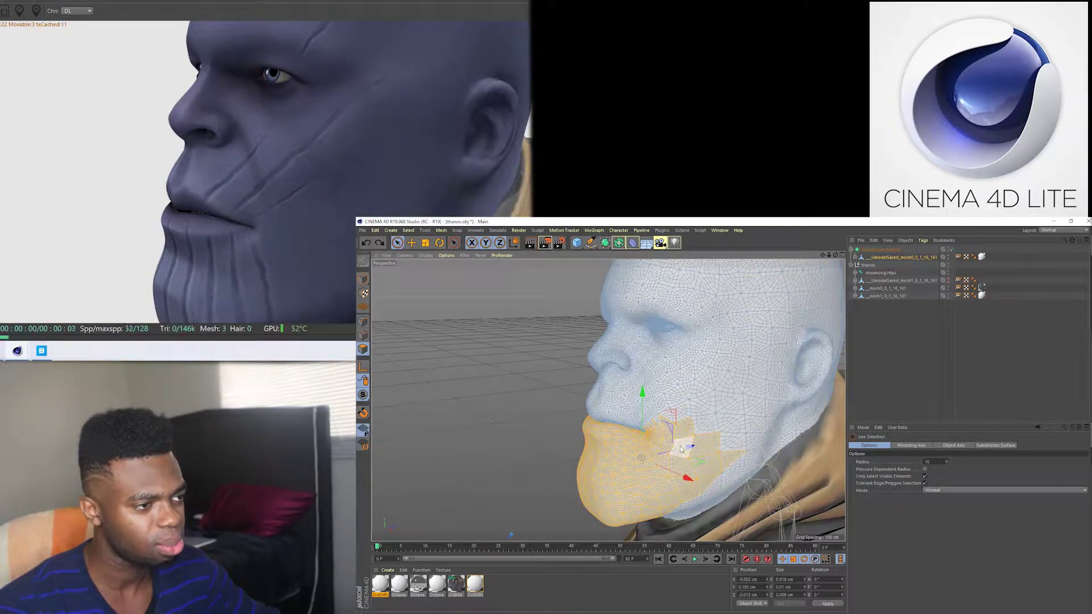
{"action": "mouse_move", "coordinate": [682, 449]}
{"action": "left_mouse_down"}
{"action": "mouse_move", "coordinate": [745, 422]}
{"action": "mouse_move", "coordinate": [745, 404]}
{"action": "left_mouse_up"}
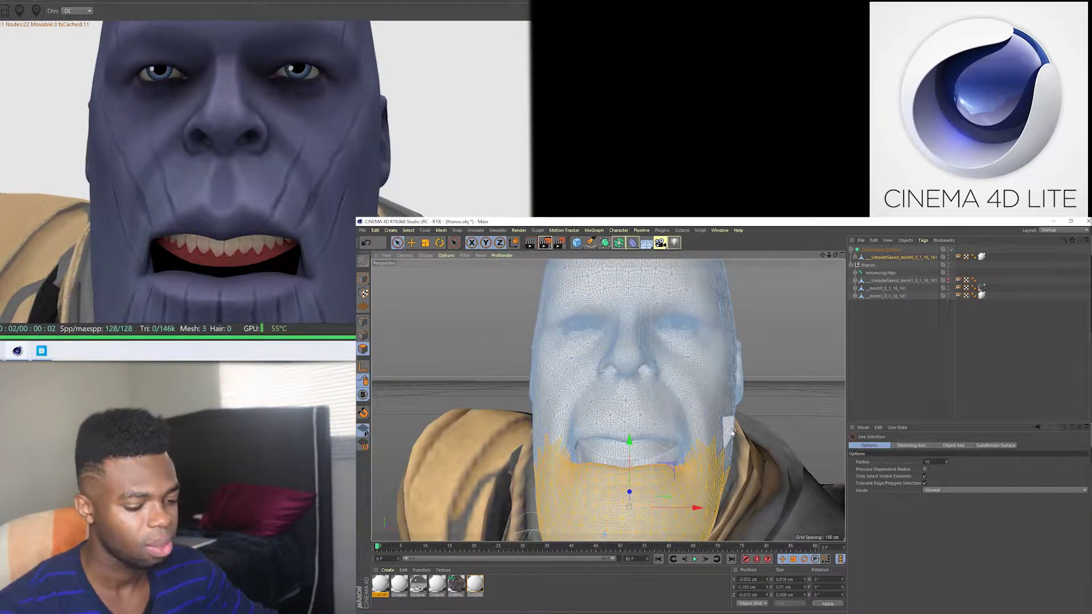
{"action": "key", "text": "ctrl+z"}
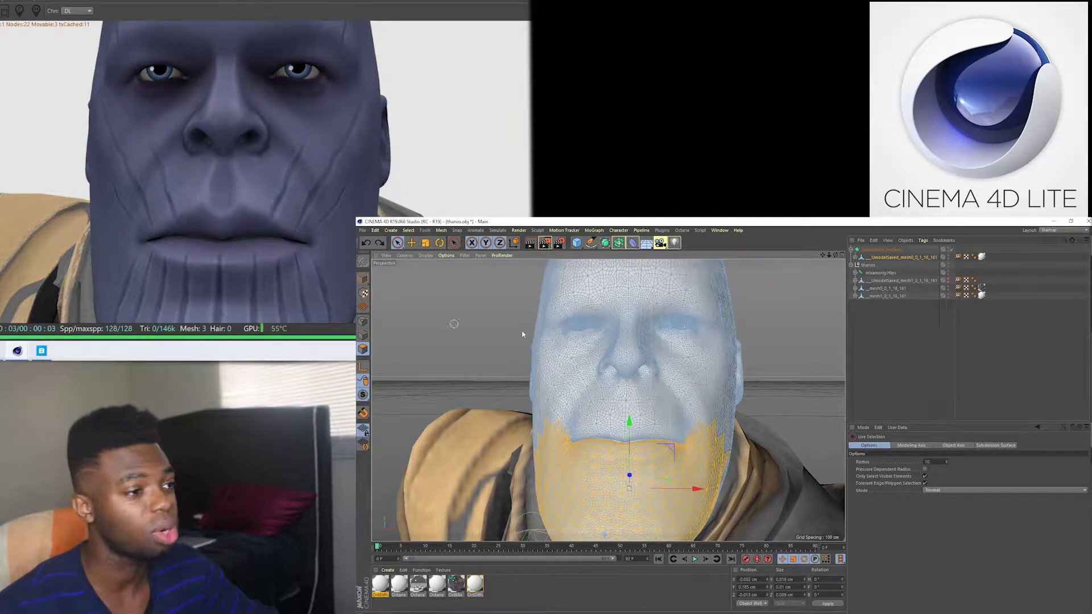
- Save the jaw polygons as a Polygon Selection tag, reselect the head mesh and deselect all polygons
{"action": "left_click", "coordinate": [409, 230]}
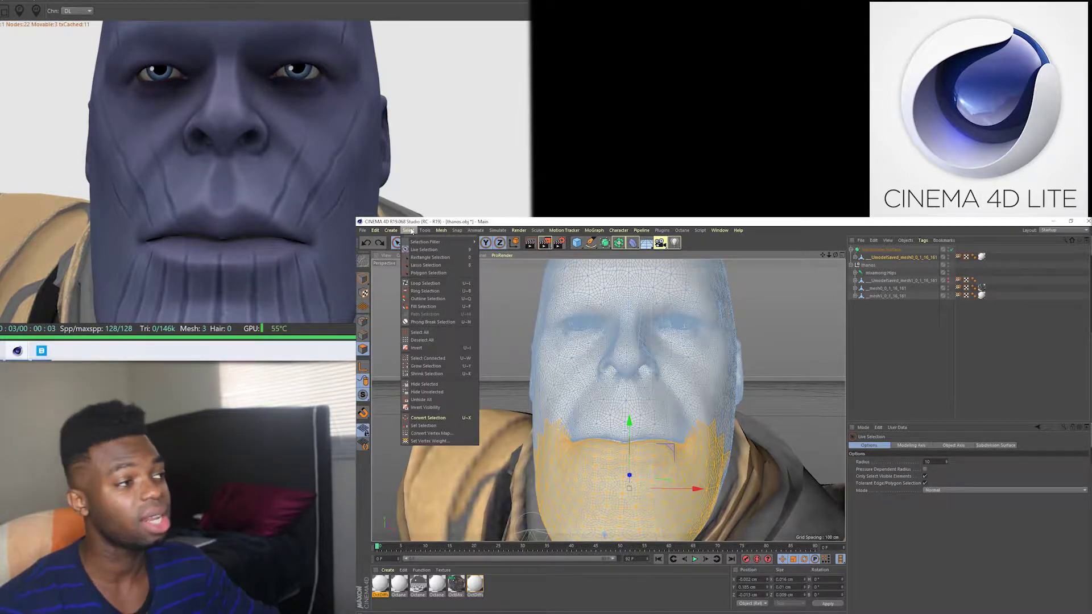
{"action": "left_click", "coordinate": [438, 426]}
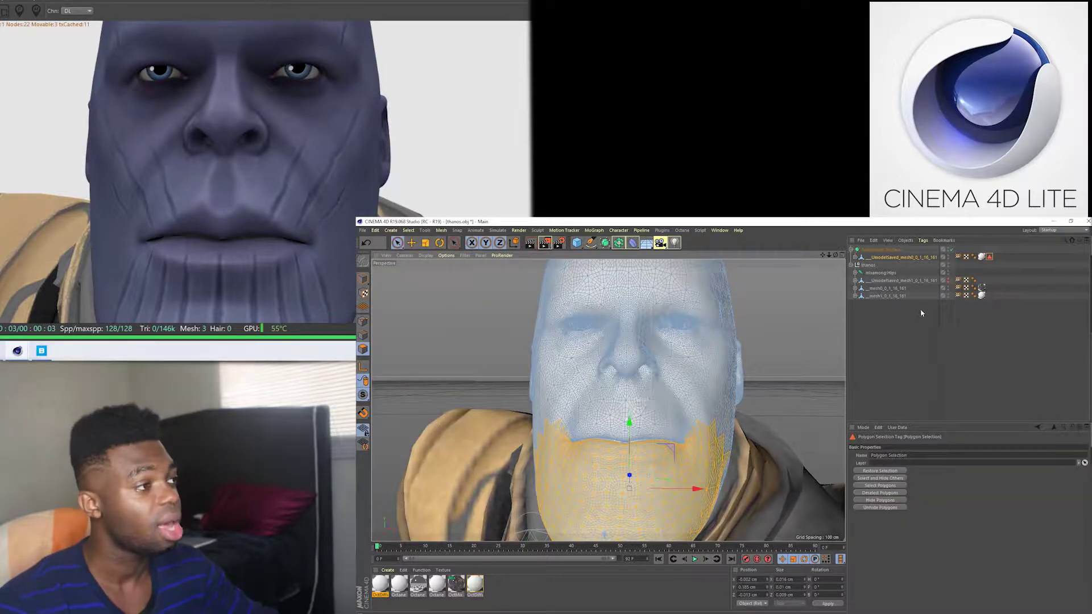
{"action": "left_click", "coordinate": [897, 305]}
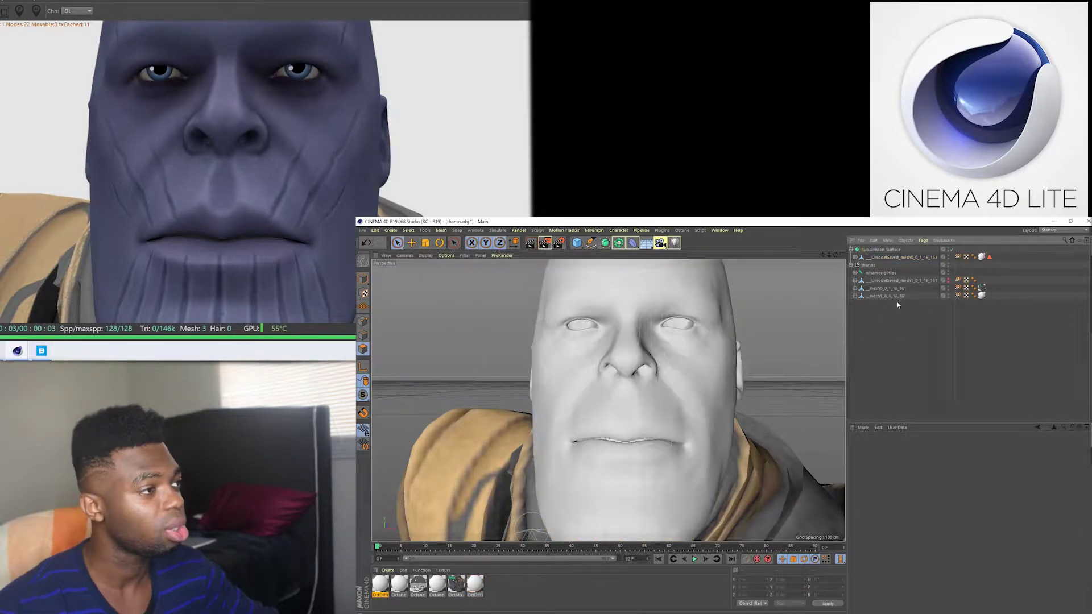
{"action": "left_click", "coordinate": [892, 259]}
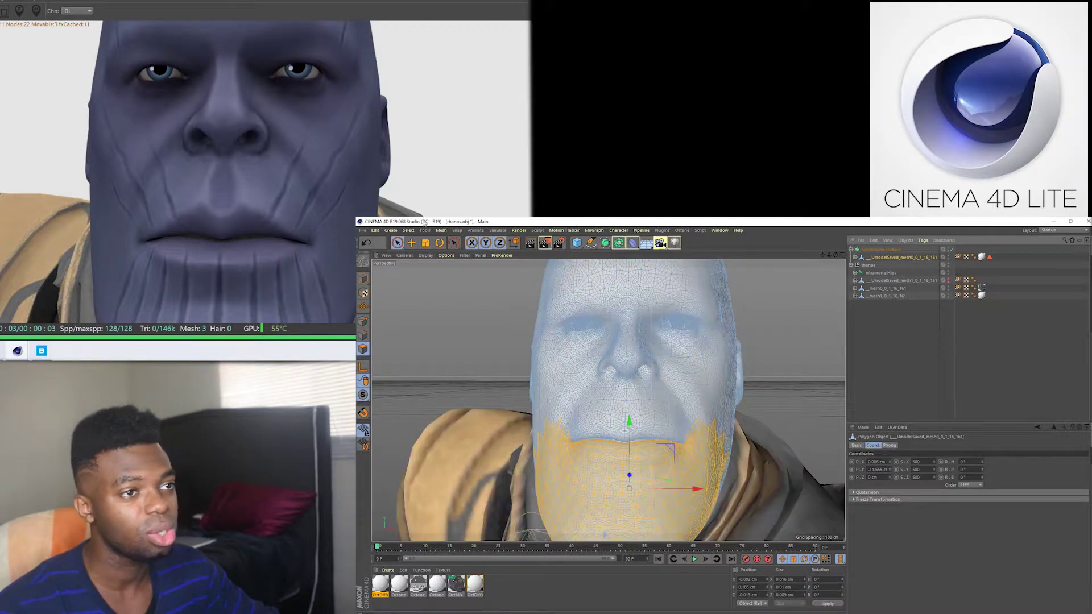
{"action": "left_click", "coordinate": [410, 230]}
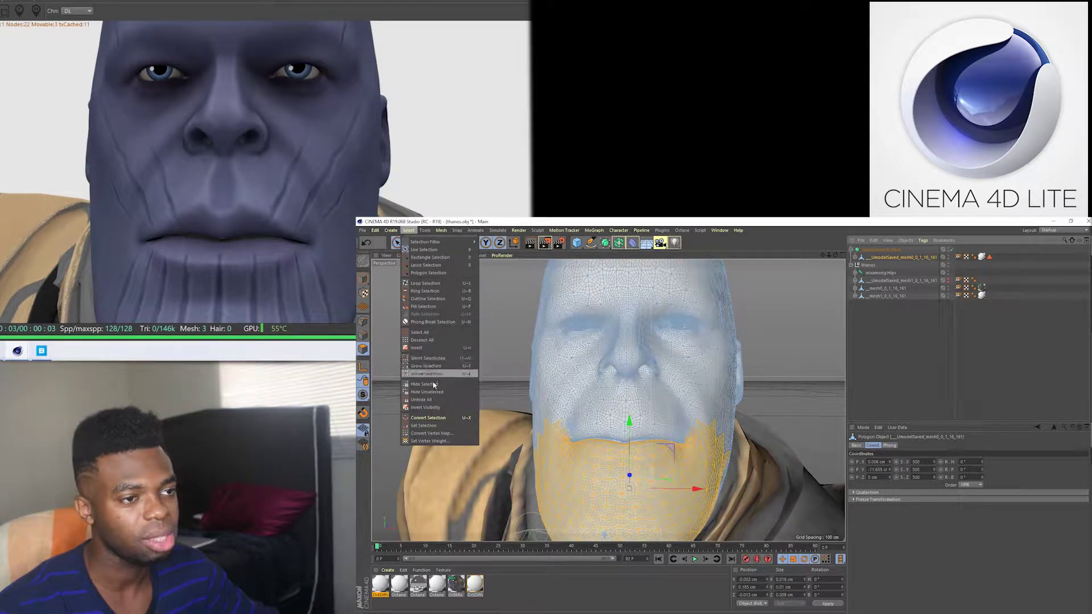
{"action": "left_click", "coordinate": [431, 342]}
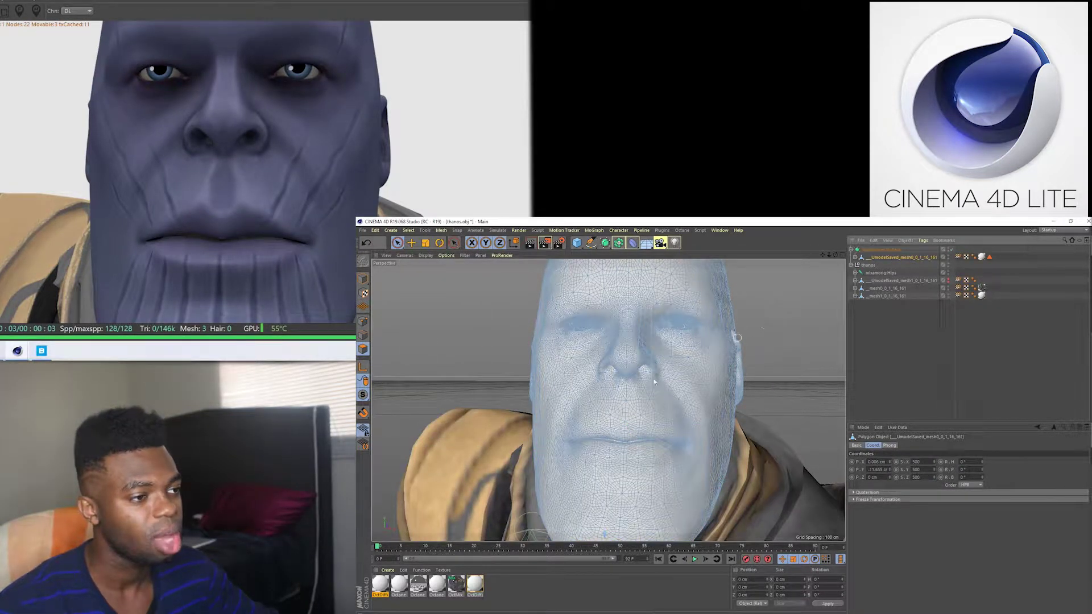
- Select the upper lip polygons and grow them into a band covering the mouth and mustache
{"action": "left_click", "coordinate": [625, 425]}
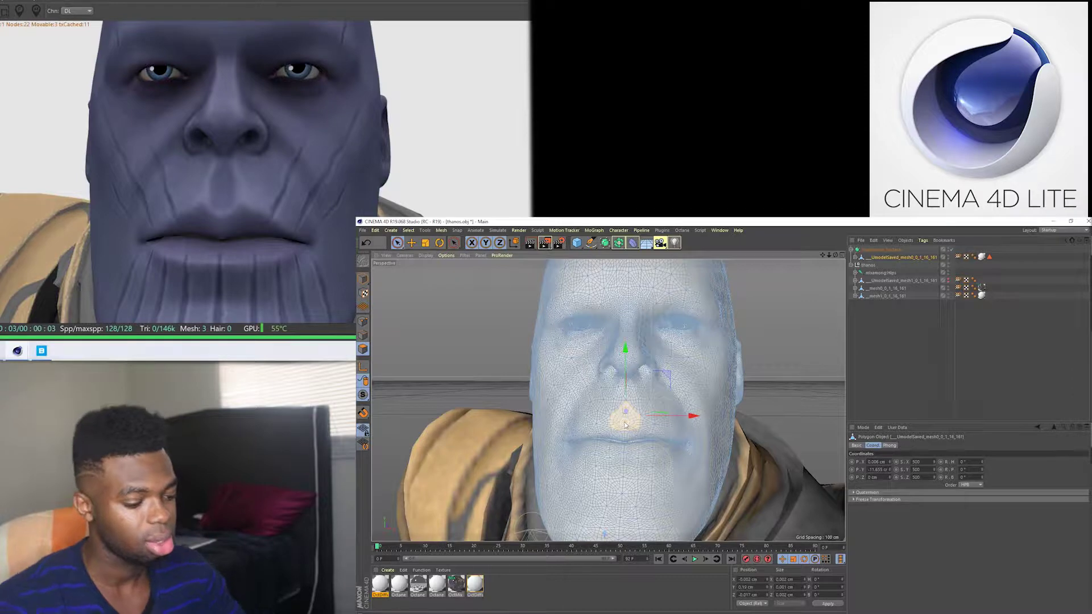
{"action": "key", "text": "u"}
{"action": "key", "text": "g"}
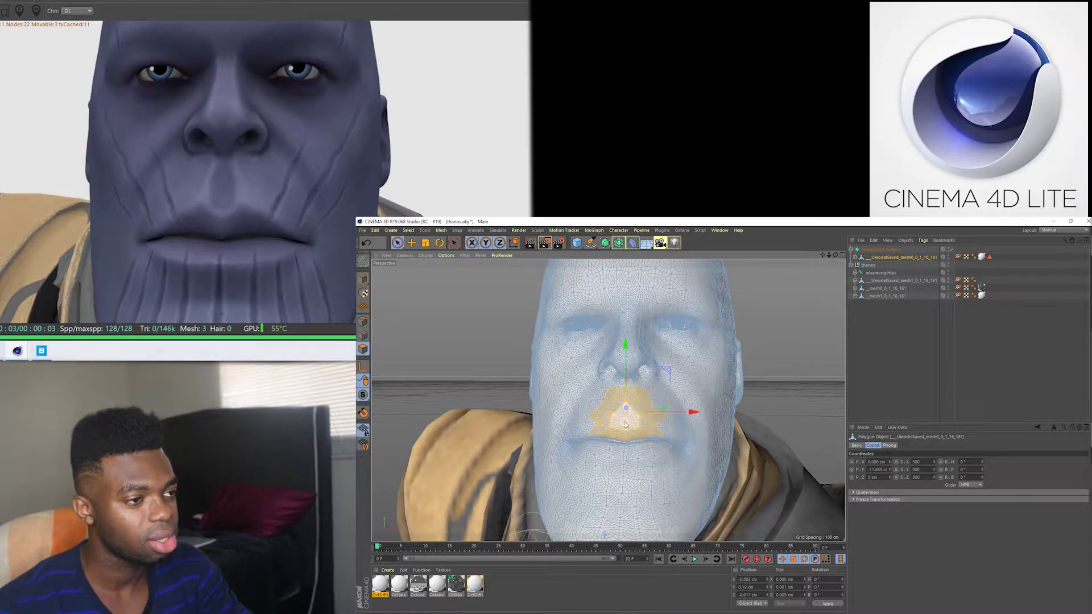
{"action": "key", "text": "u"}
{"action": "key", "text": "g"}
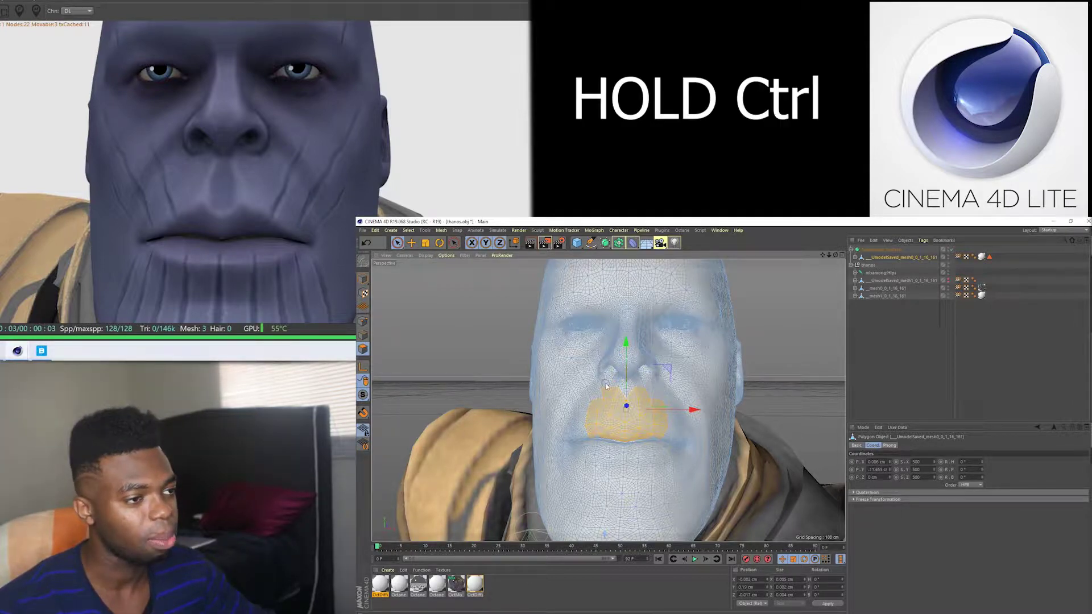
{"action": "key", "text": "u"}
{"action": "key", "text": "g"}
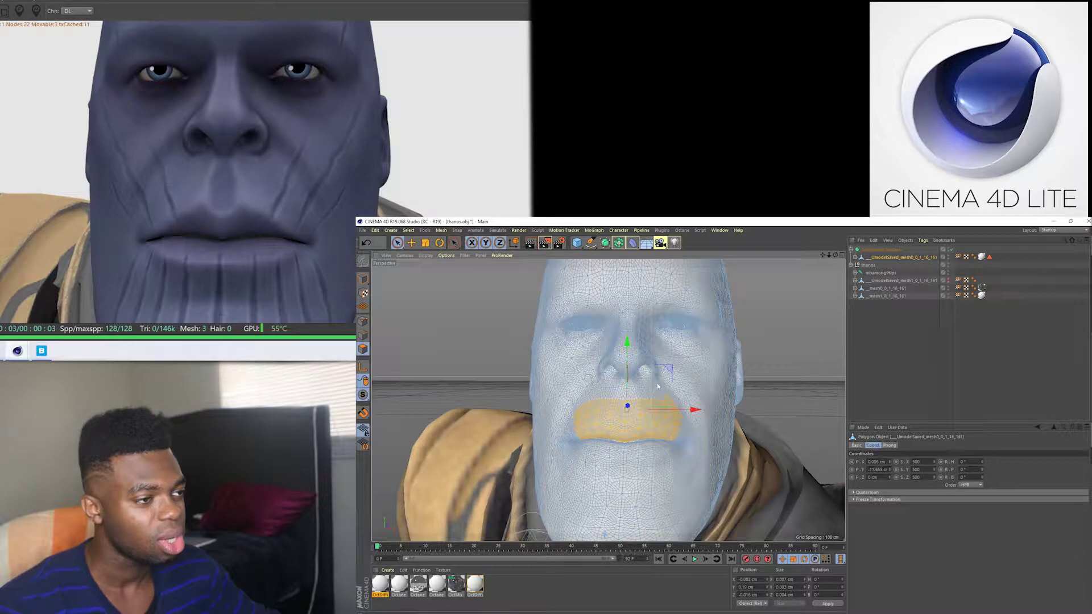
{"action": "right_click", "coordinate": [585, 392]}
{"action": "left_click", "coordinate": [594, 404]}
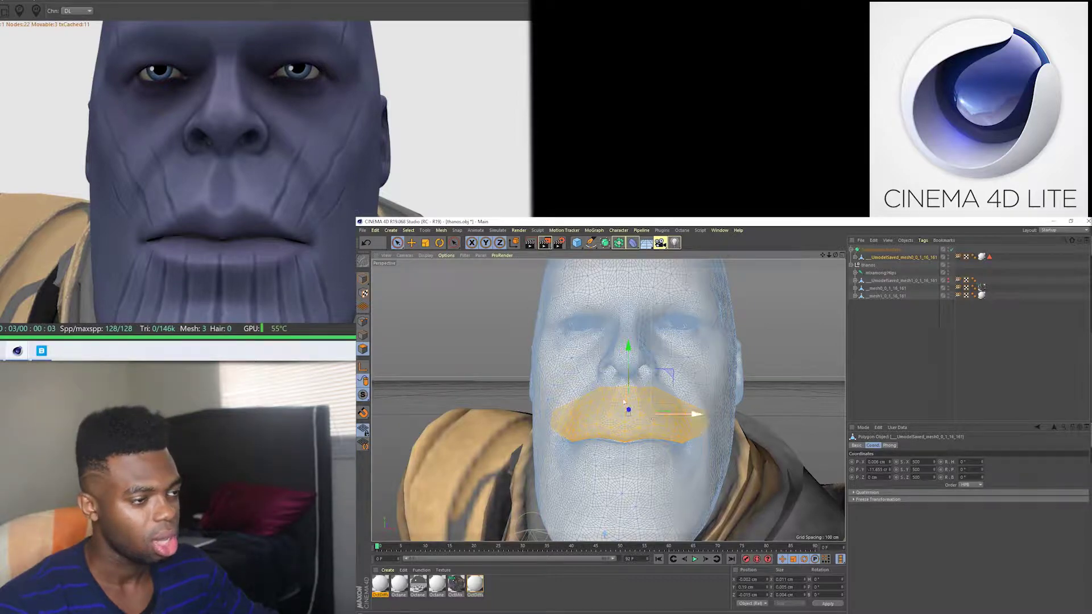
- Test-lift the lip selection to open the mouth, then undo so it stays closed
{"action": "left_click_drag", "start_coordinate": [663, 471], "coordinate": [682, 414], "text": "alt"}
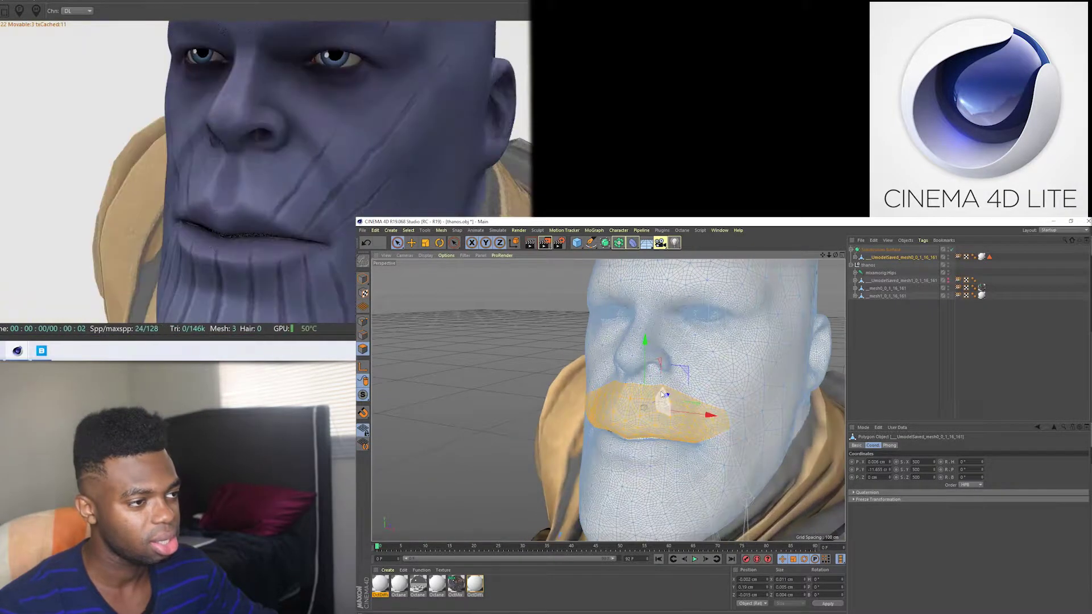
{"action": "key", "text": "ctrl+z"}
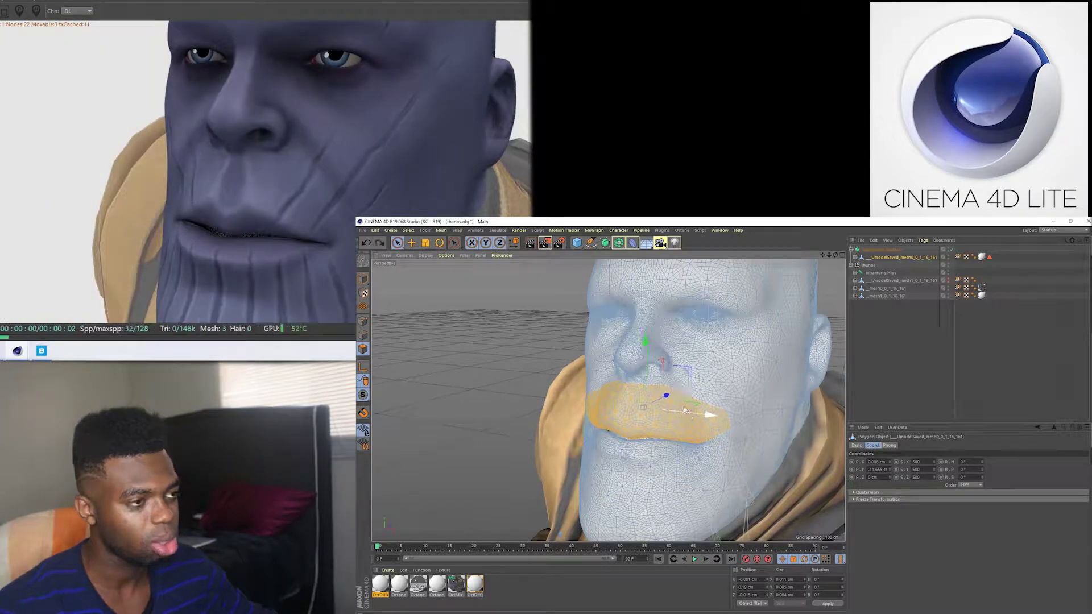
{"action": "left_click_drag", "start_coordinate": [666, 395], "coordinate": [666, 392]}
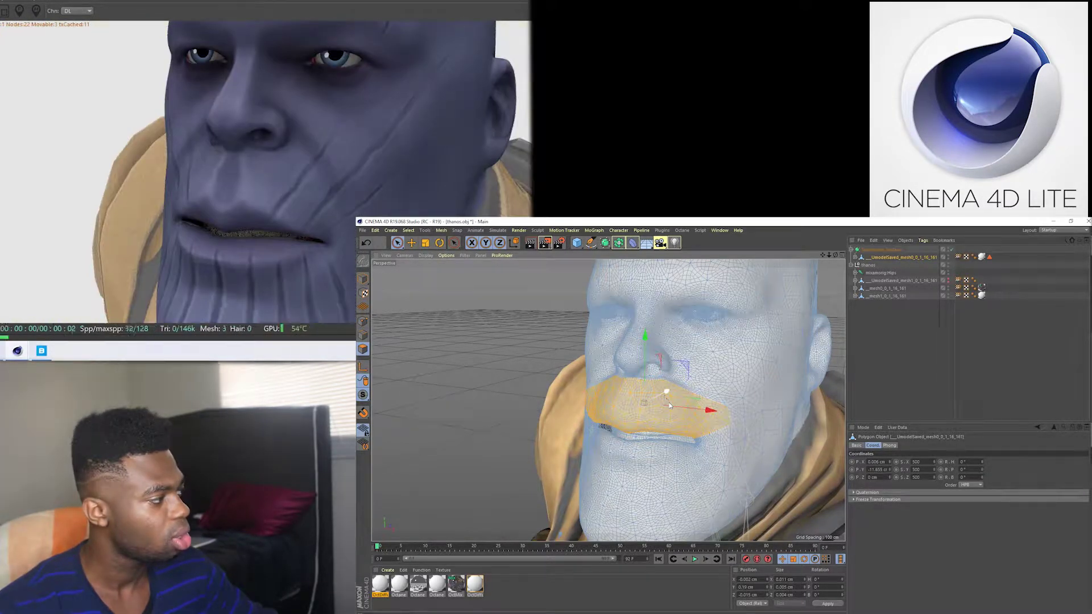
{"action": "left_click_drag", "start_coordinate": [641, 441], "coordinate": [635, 398], "text": "alt"}
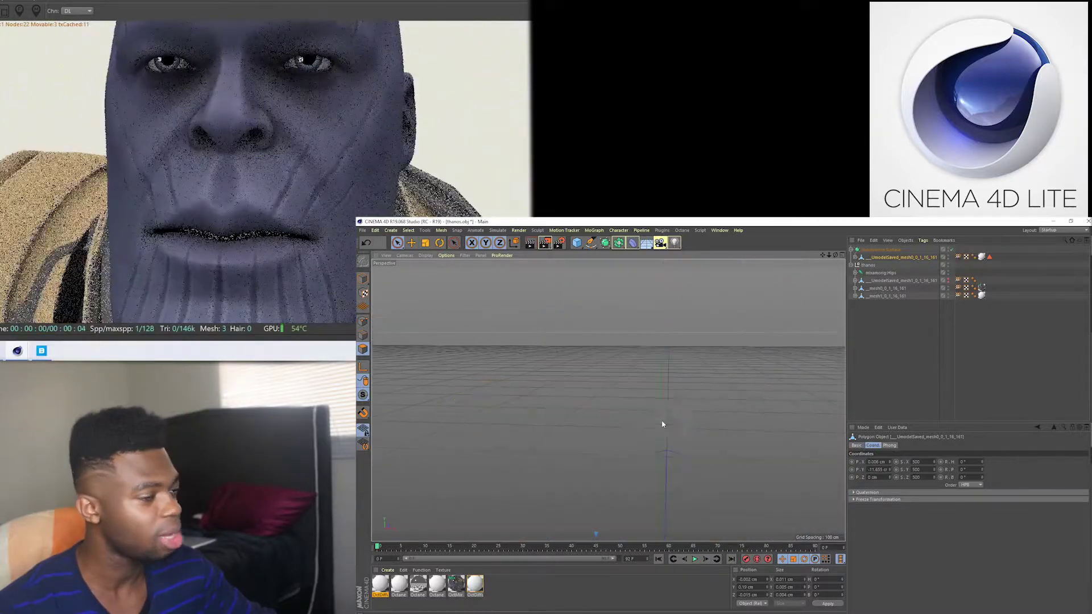
{"action": "left_click_drag", "start_coordinate": [639, 398], "coordinate": [639, 390]}
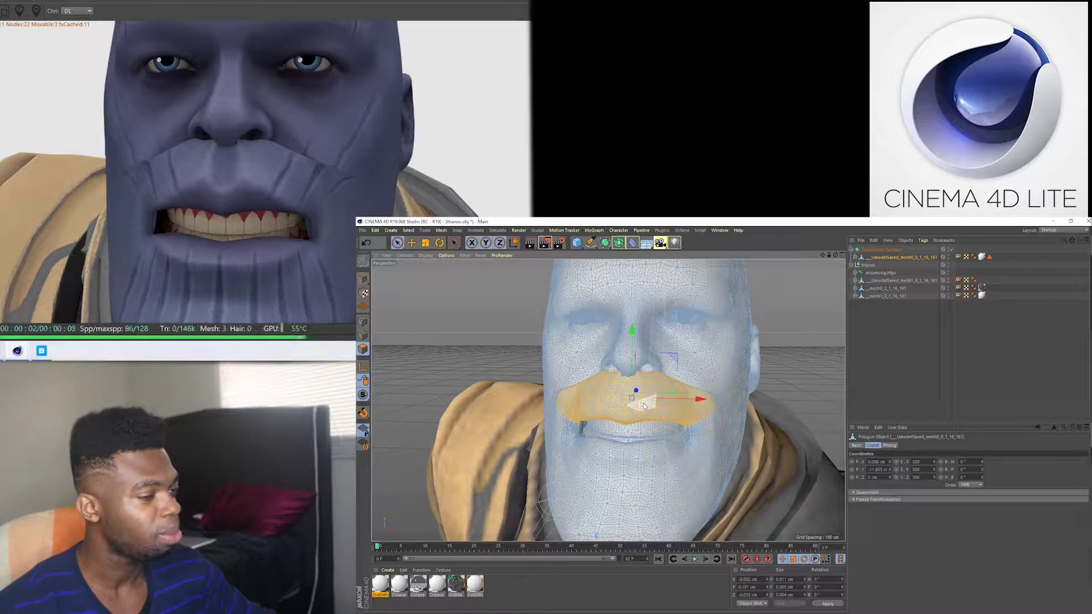
{"action": "key", "text": "ctrl+z"}
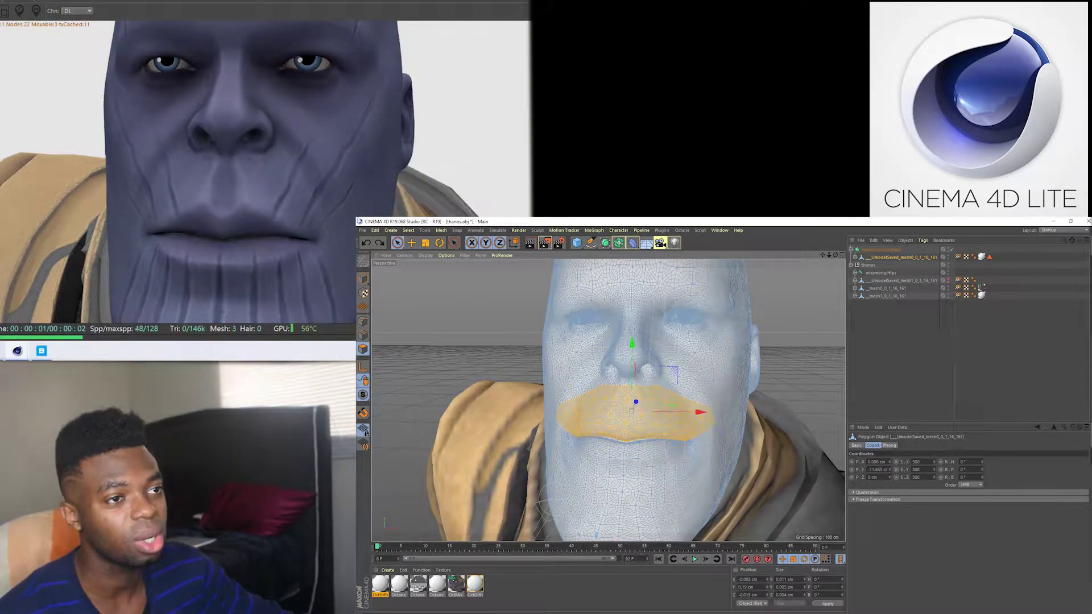
{"action": "left_click", "coordinate": [403, 230]}
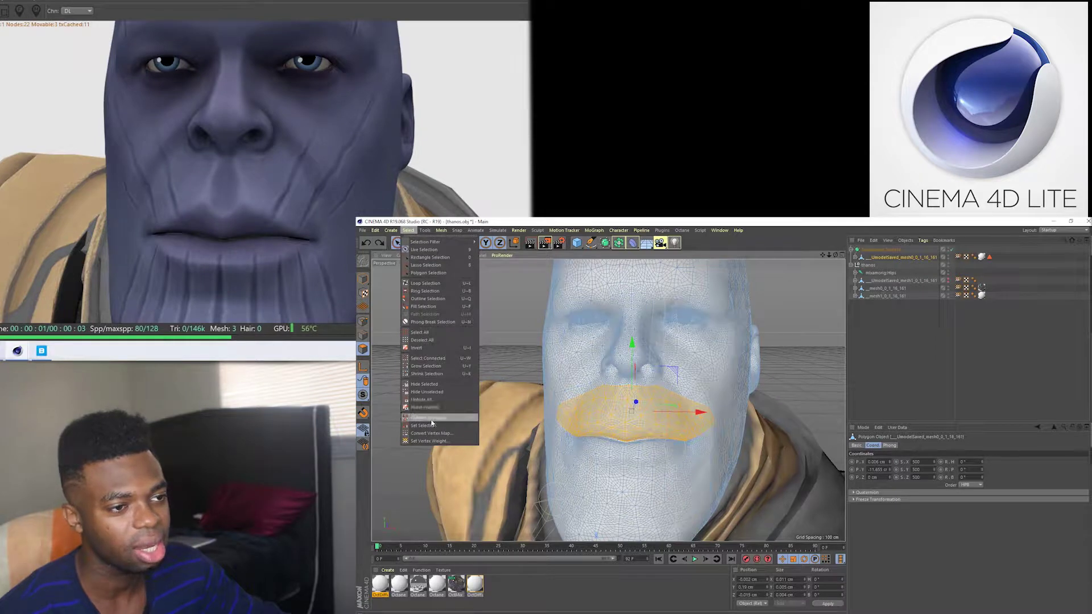
- Store the upper lip and mustache polygons as a second Polygon Selection tag and clear the selection
{"action": "left_click", "coordinate": [447, 435]}
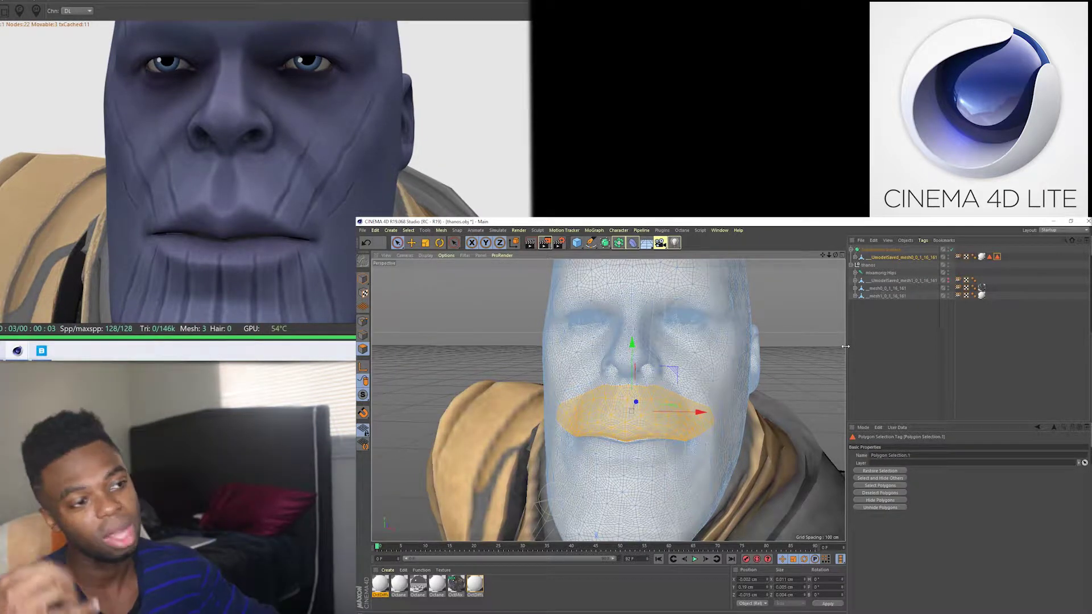
{"action": "left_click", "coordinate": [874, 348]}
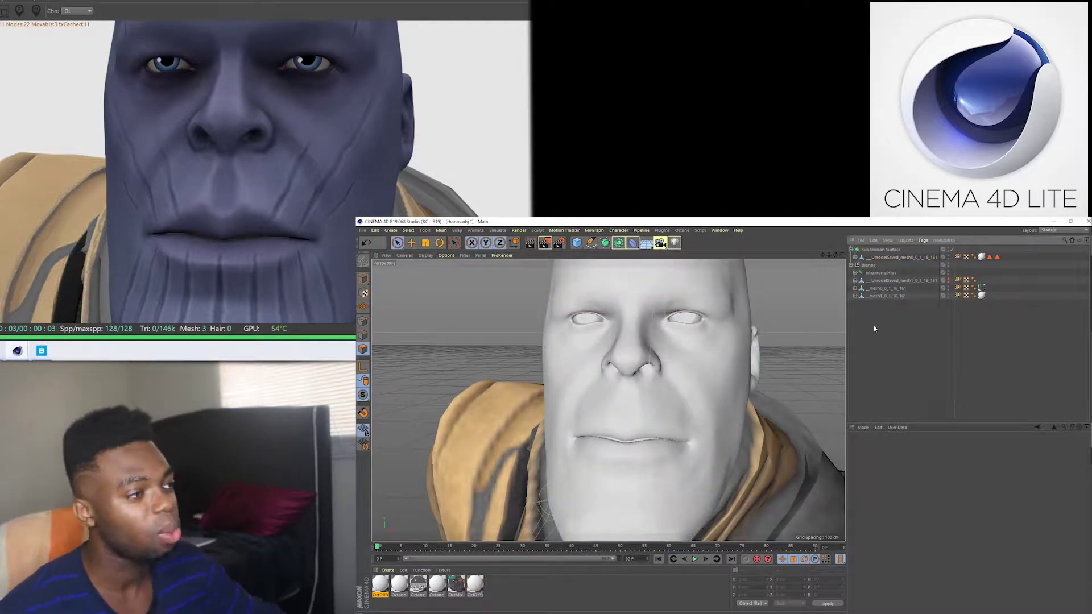
{"action": "left_click", "coordinate": [892, 257]}
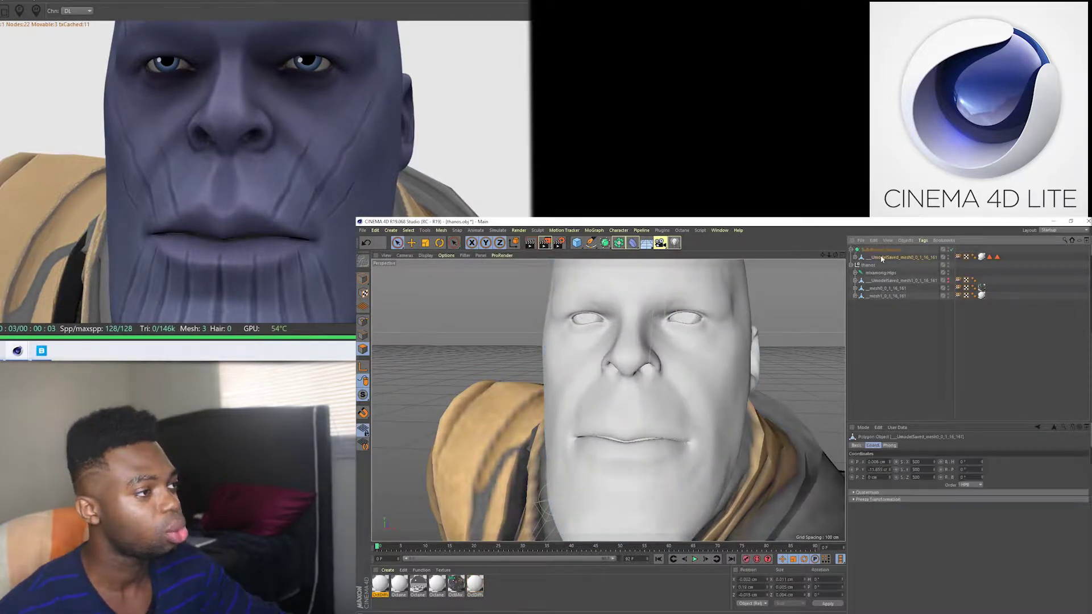
{"action": "left_click", "coordinate": [408, 230]}
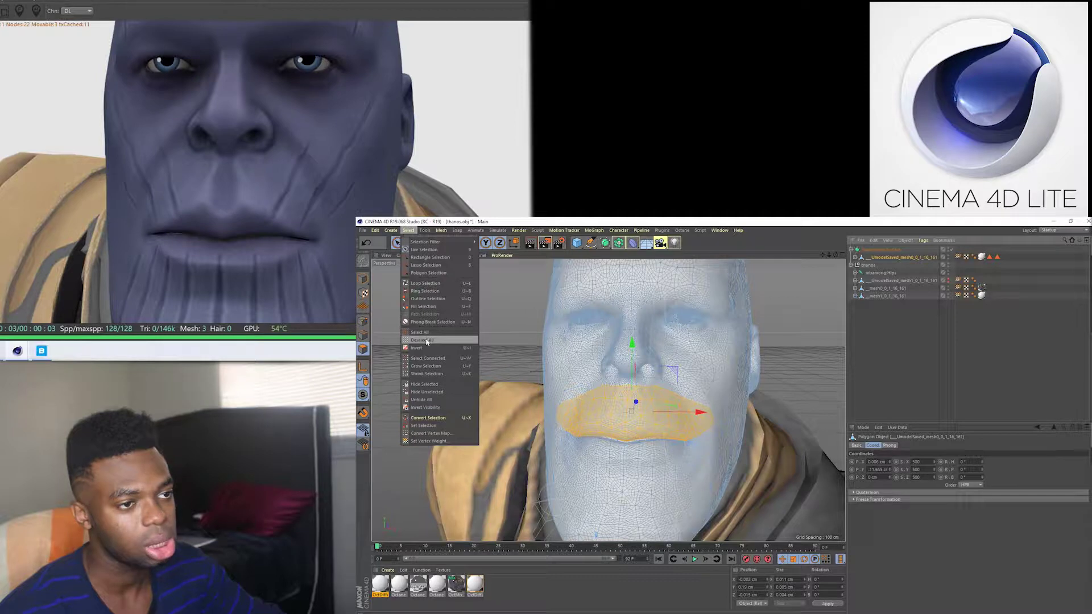
{"action": "left_click", "coordinate": [427, 340]}
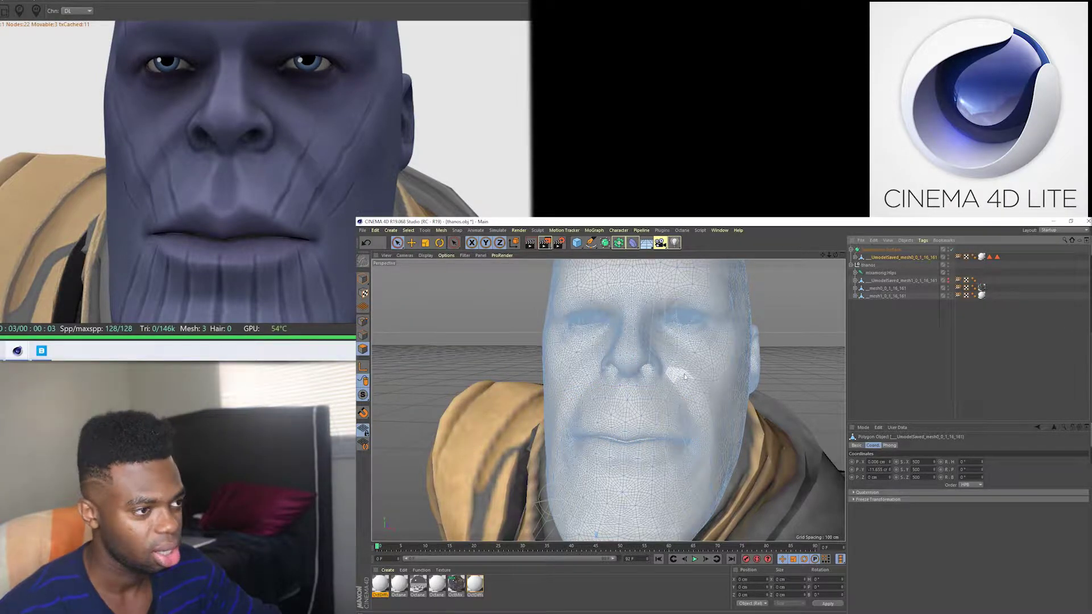
- Select polygon patches on both cheeks and grow them over the cheekbones
{"action": "scroll", "coordinate": [685, 377], "scroll_direction": "up", "scroll_amount": 2}
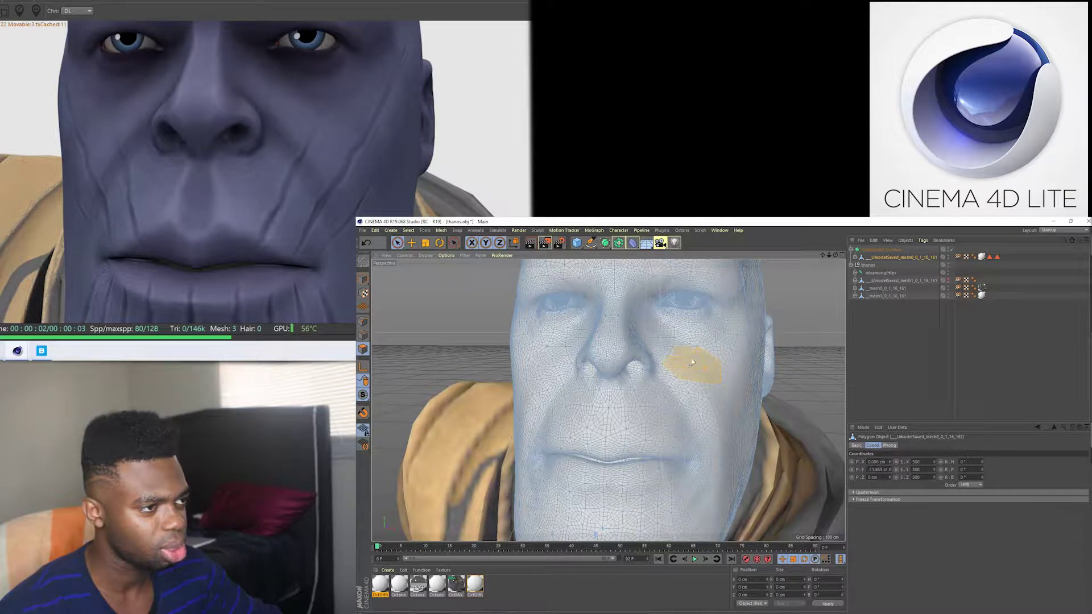
{"action": "left_click_drag", "start_coordinate": [543, 352], "coordinate": [535, 369], "text": "shift"}
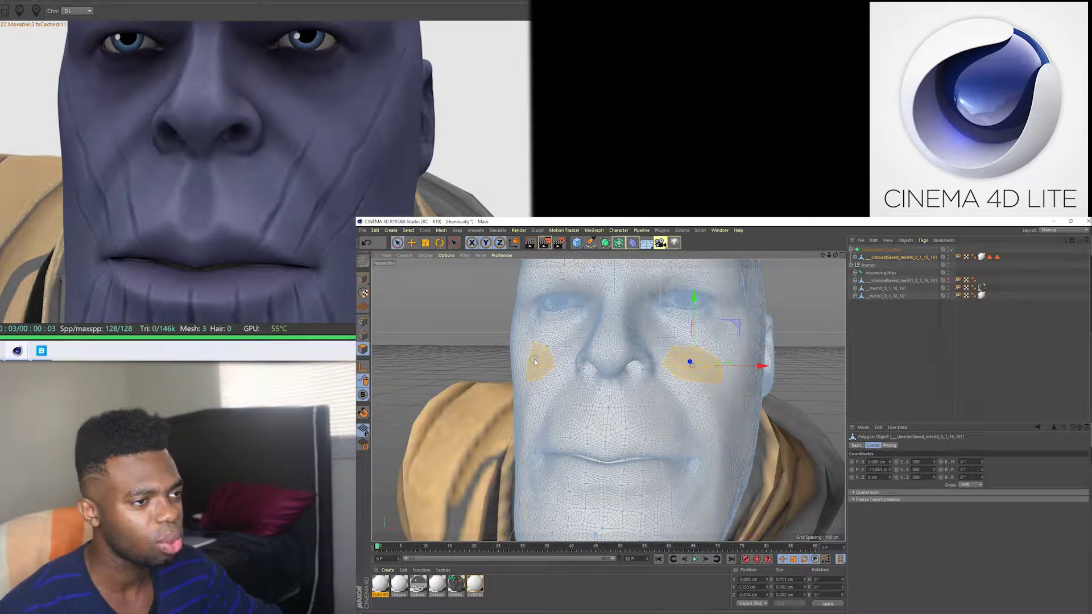
{"action": "key", "text": "u"}
{"action": "key", "text": "g"}
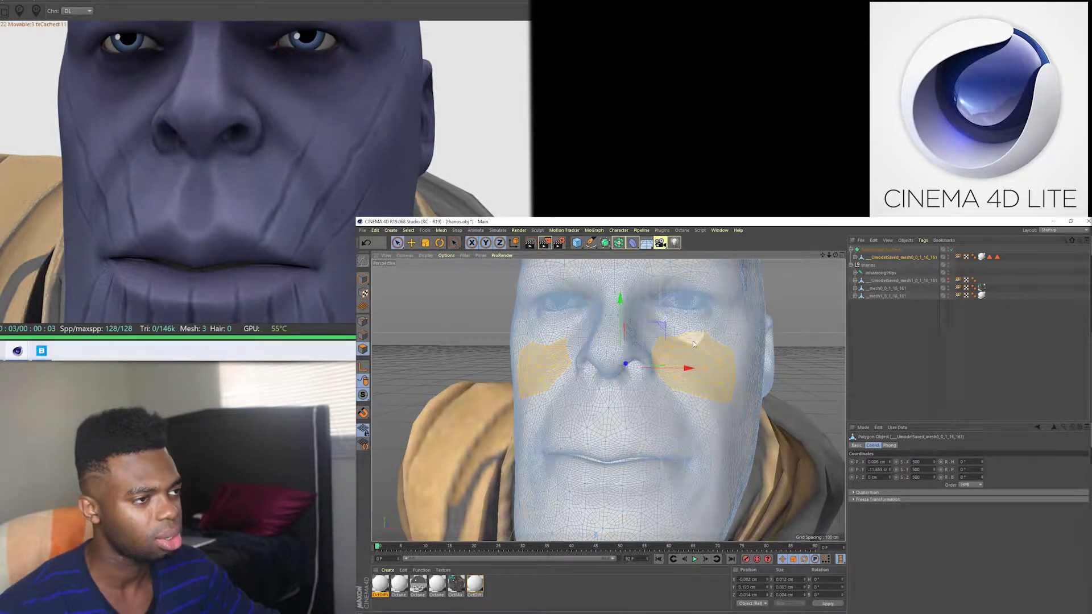
{"action": "key", "text": "super"}
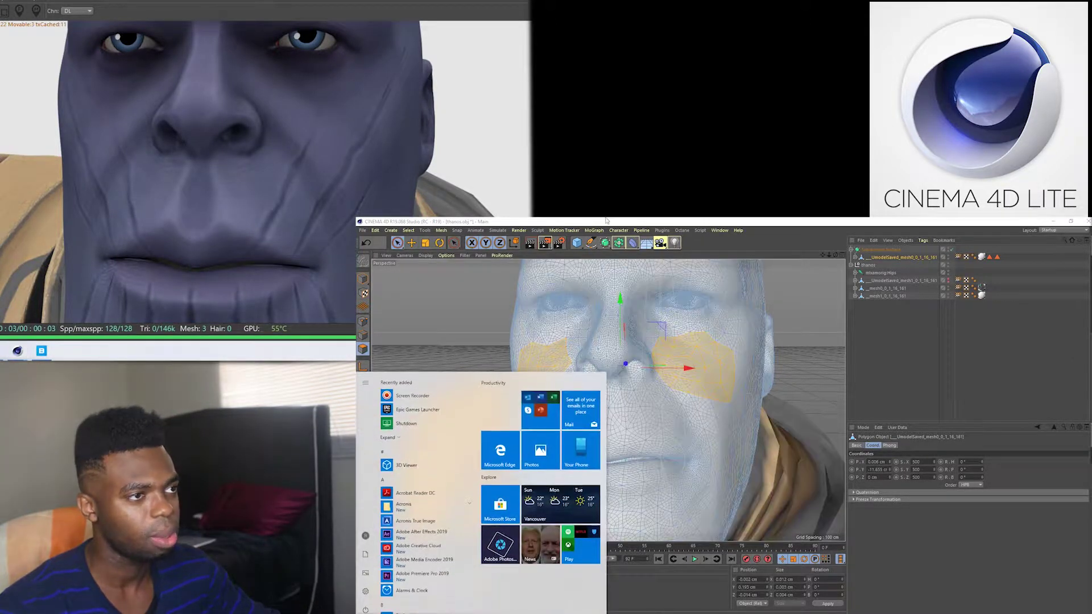
{"action": "key", "text": "Escape"}
- Orbit around the cheeks and test-move the patches, undoing the raise
{"action": "mouse_move", "coordinate": [534, 398]}
{"action": "left_mouse_down", "text": "alt"}
{"action": "mouse_move", "coordinate": [551, 400]}
{"action": "mouse_move", "coordinate": [548, 346]}
{"action": "left_mouse_up", "text": "alt"}
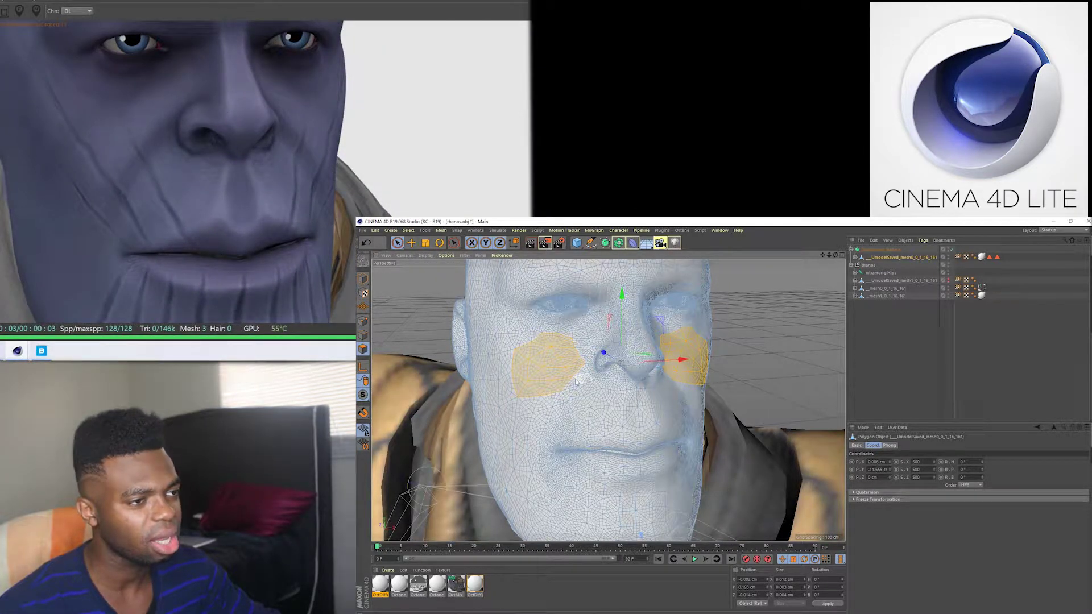
{"action": "left_click_drag", "start_coordinate": [575, 387], "coordinate": [526, 410], "text": "alt"}
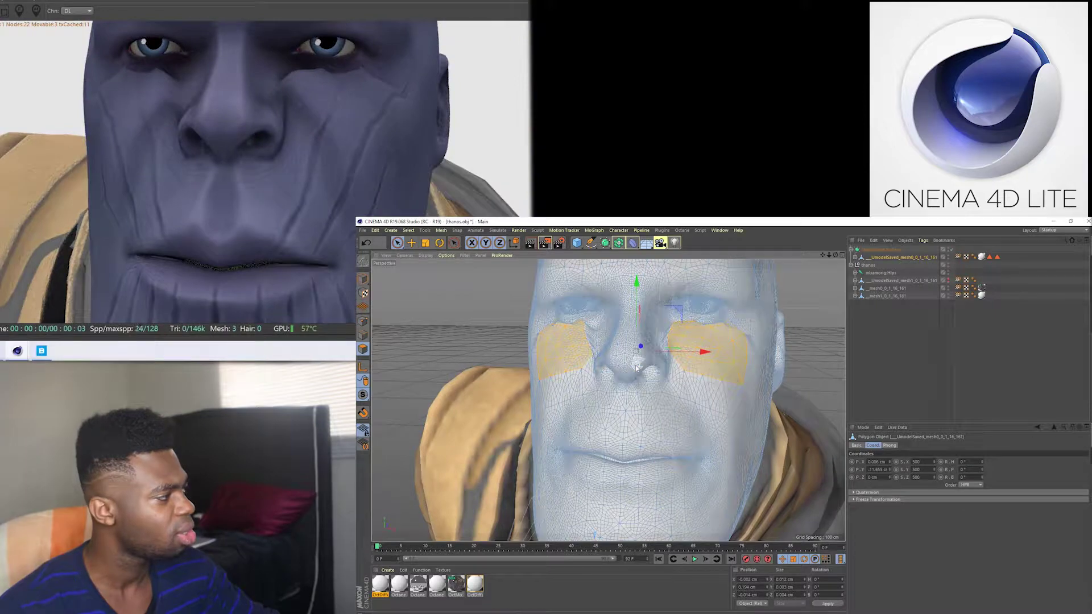
{"action": "left_click_drag", "start_coordinate": [637, 368], "coordinate": [645, 349]}
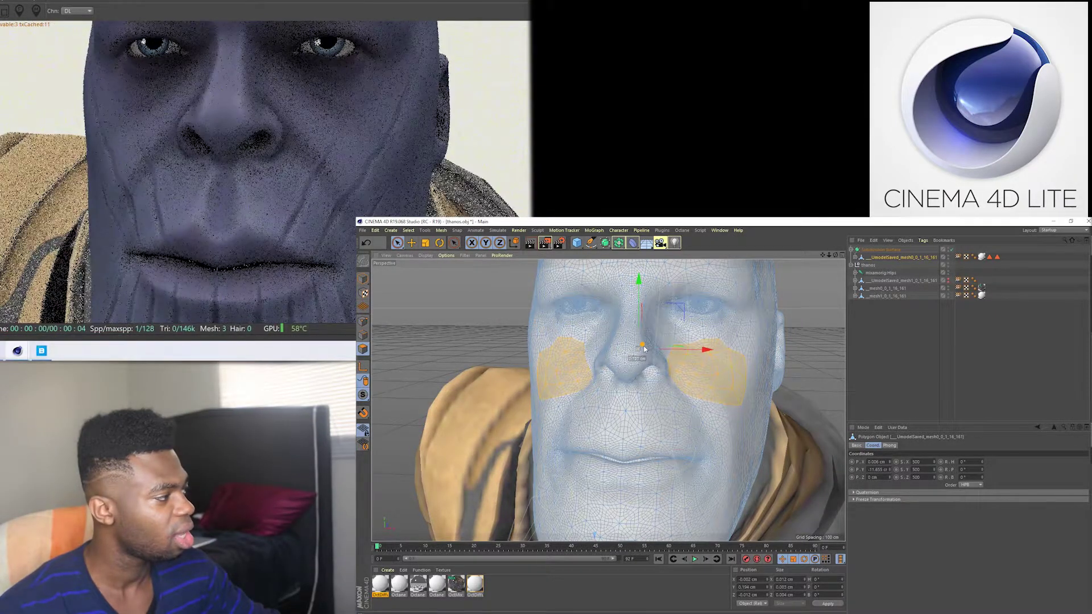
{"action": "key", "text": "ctrl+z"}
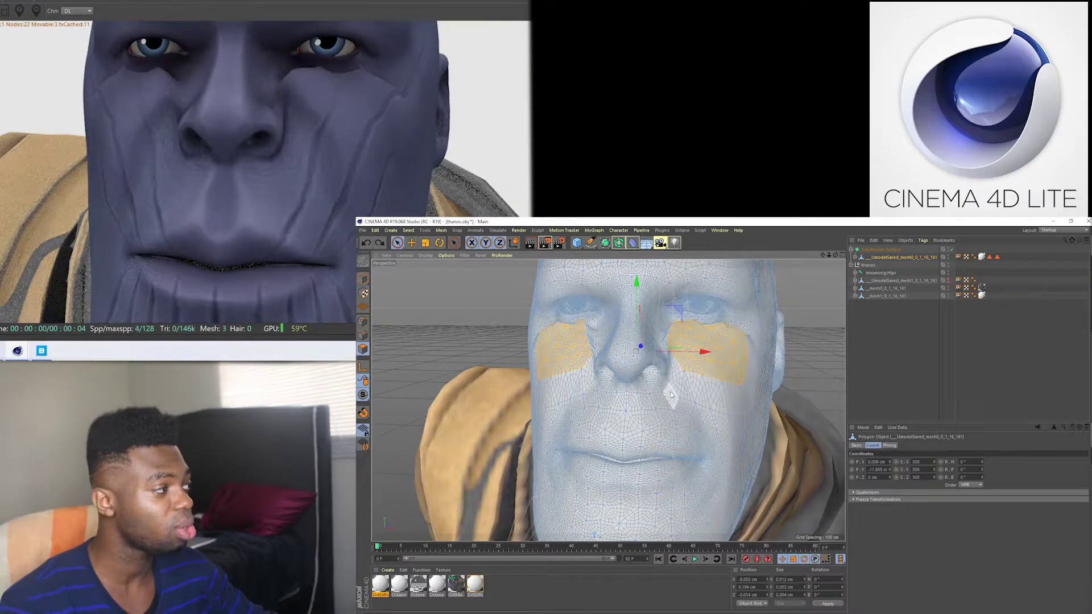
{"action": "left_click_drag", "start_coordinate": [677, 398], "coordinate": [676, 415]}
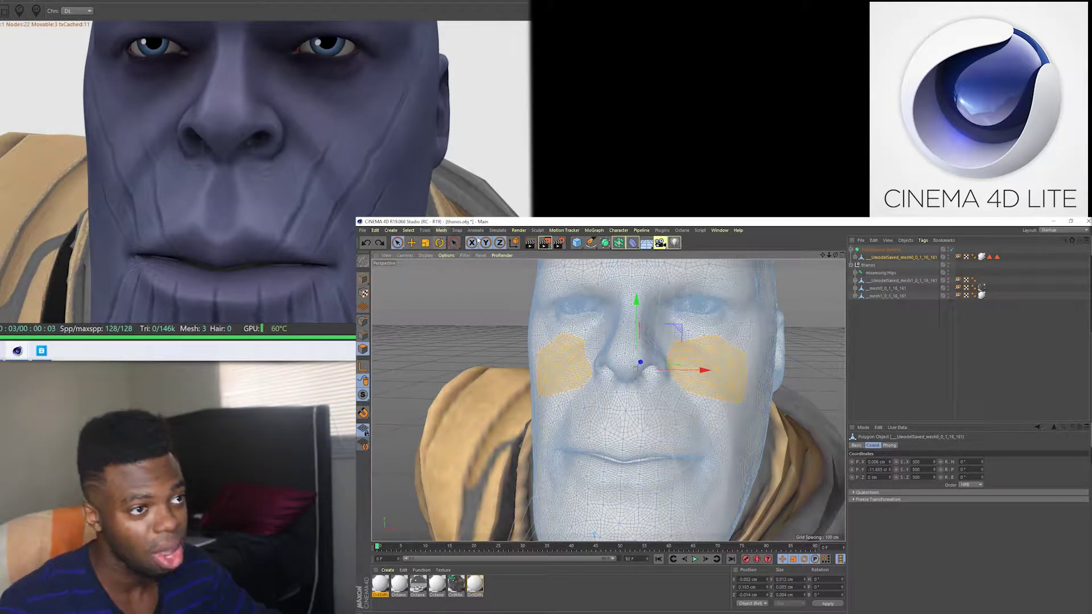
- Save the cheek polygons as a third Polygon Selection tag, clear the selection, and zoom in on the face
{"action": "left_click", "coordinate": [408, 230]}
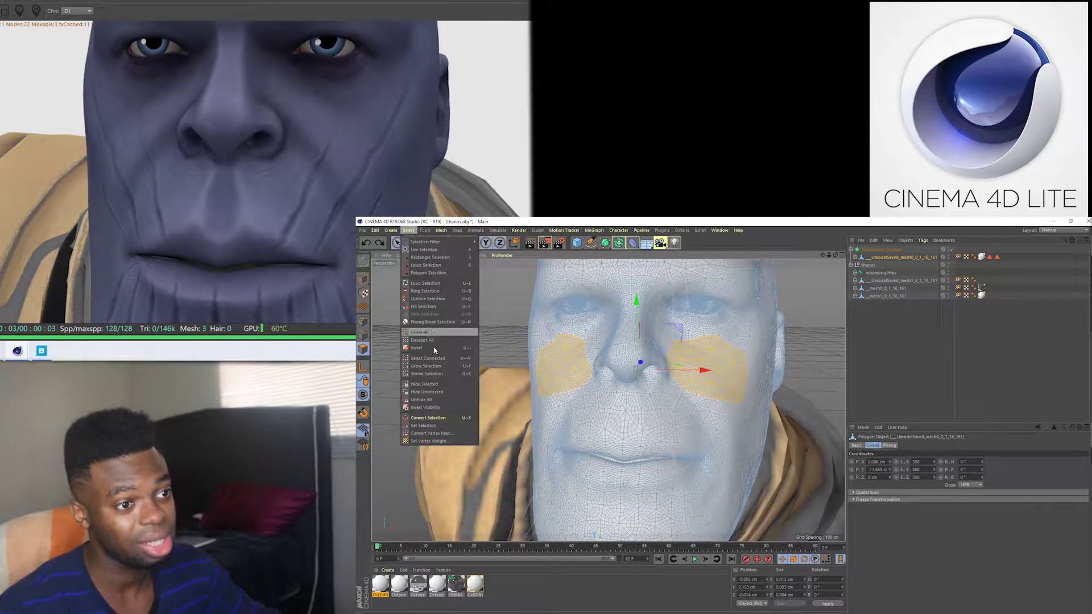
{"action": "left_click", "coordinate": [428, 425]}
{"action": "left_click", "coordinate": [874, 345]}
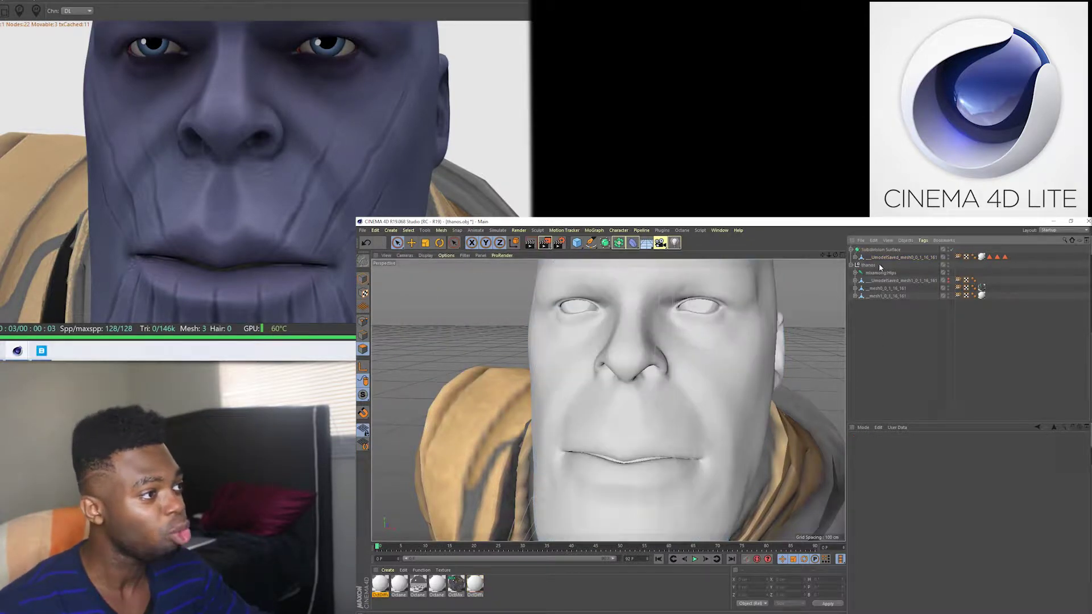
{"action": "left_click", "coordinate": [663, 343]}
{"action": "left_click", "coordinate": [408, 230]}
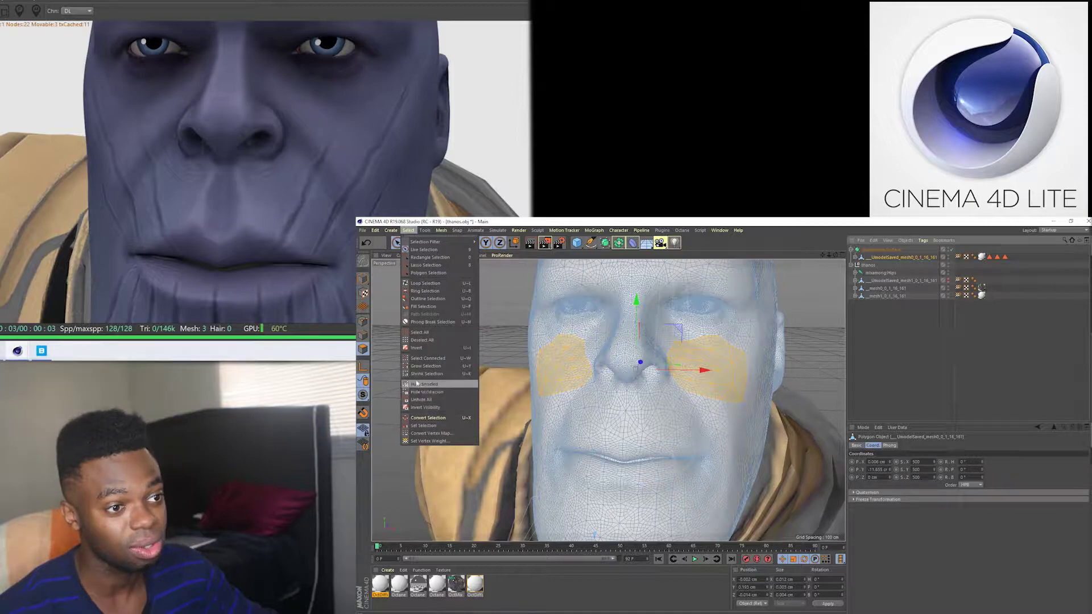
{"action": "left_click", "coordinate": [421, 340]}
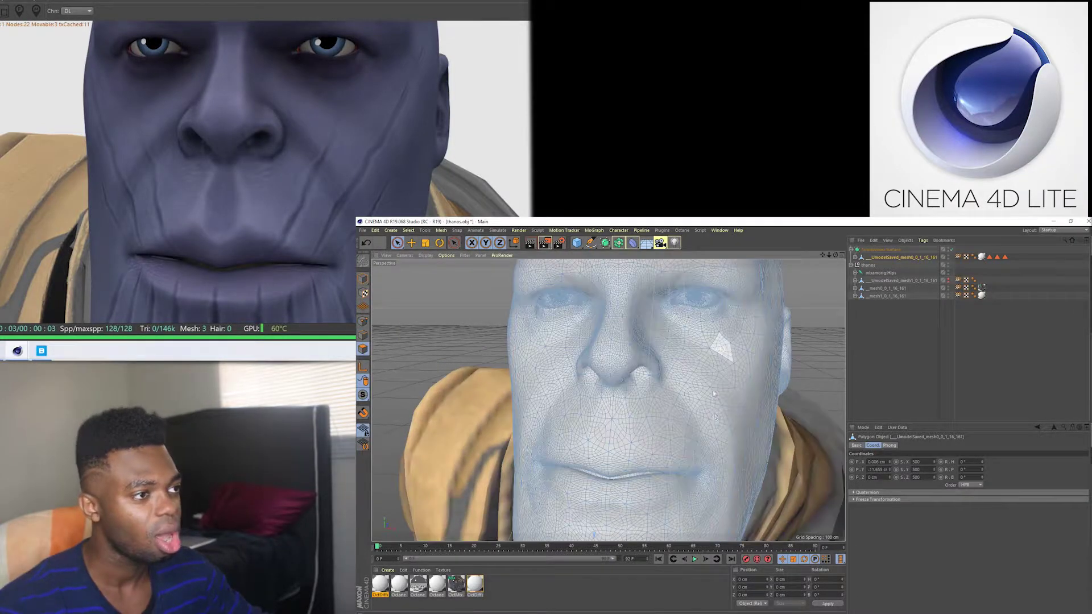
{"action": "scroll", "coordinate": [687, 462], "scroll_direction": "up", "scroll_amount": 2}
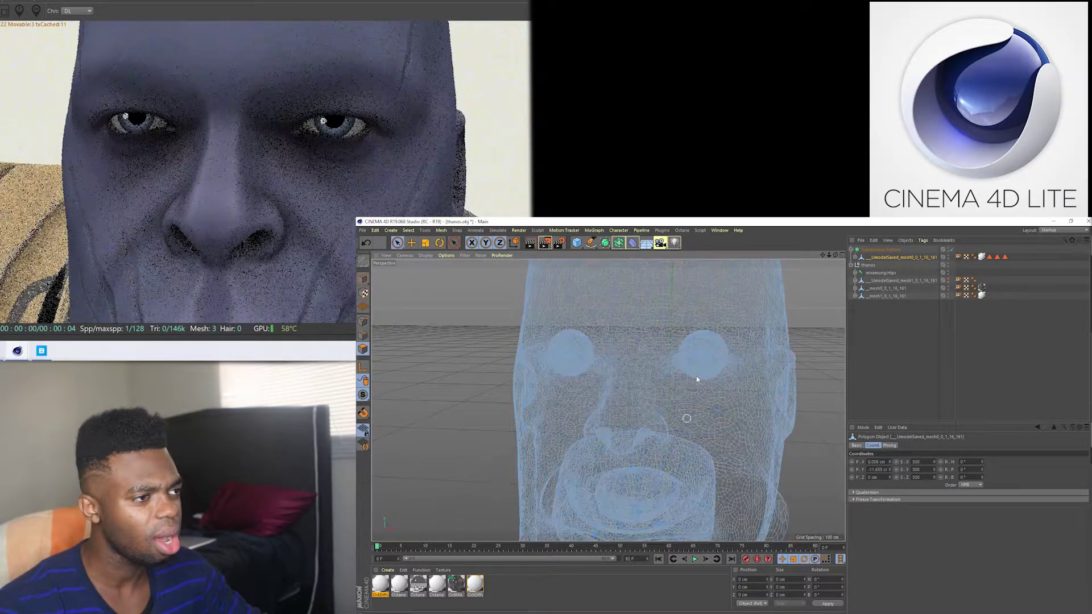
{"action": "scroll", "coordinate": [696, 376], "scroll_direction": "up", "scroll_amount": 3}
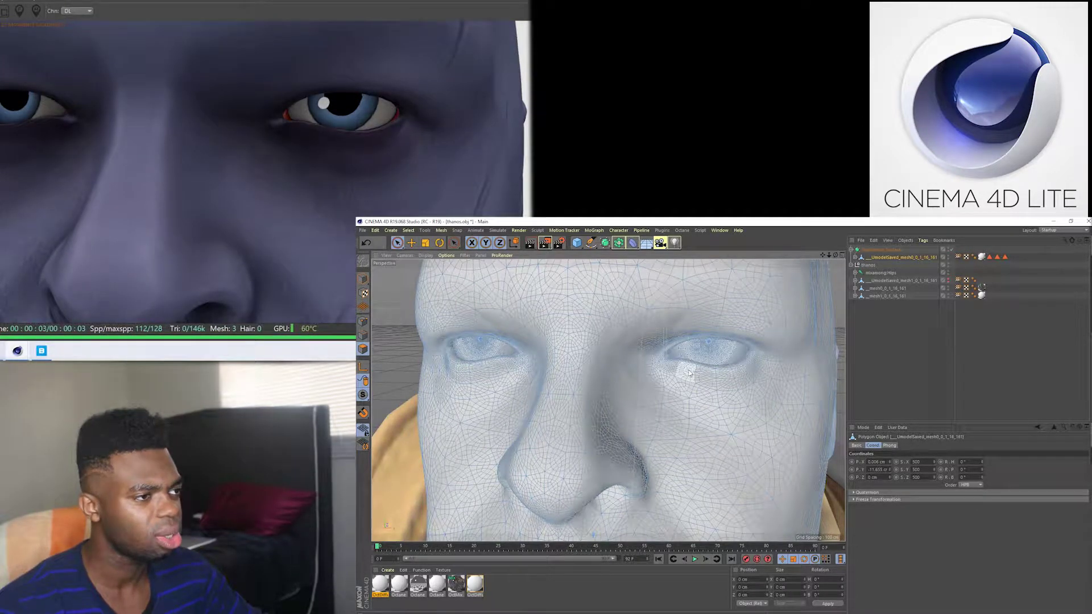
- Orbit to face the eye and undo an accidental eyebrow move
{"action": "left_click_drag", "start_coordinate": [674, 366], "coordinate": [660, 386], "text": "alt"}
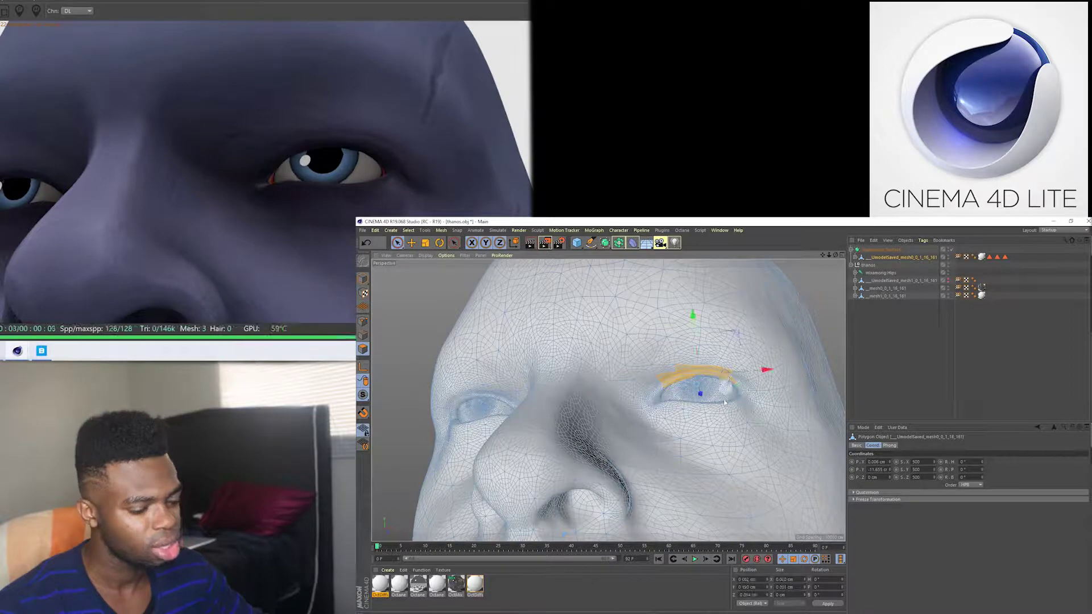
{"action": "mouse_move", "coordinate": [683, 463]}
{"action": "left_mouse_down", "text": "alt"}
{"action": "mouse_move", "coordinate": [666, 475]}
{"action": "mouse_move", "coordinate": [720, 401]}
{"action": "left_mouse_up", "text": "alt"}
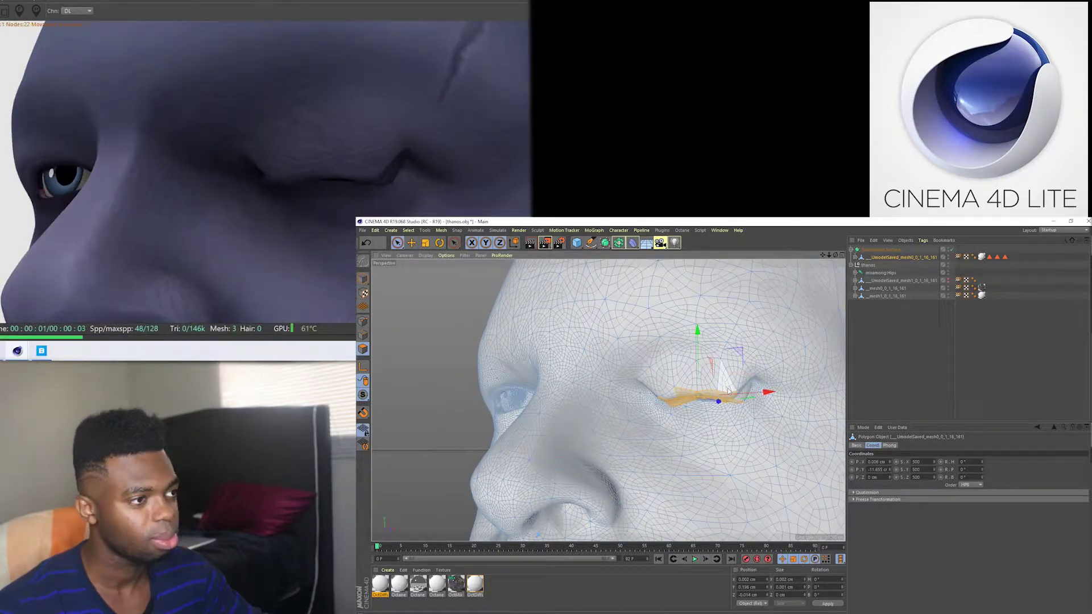
{"action": "key", "text": "ctrl+z"}
- Select the polygon strip along the upper eyelid, checking it from below the brow
{"action": "left_click", "coordinate": [707, 367]}
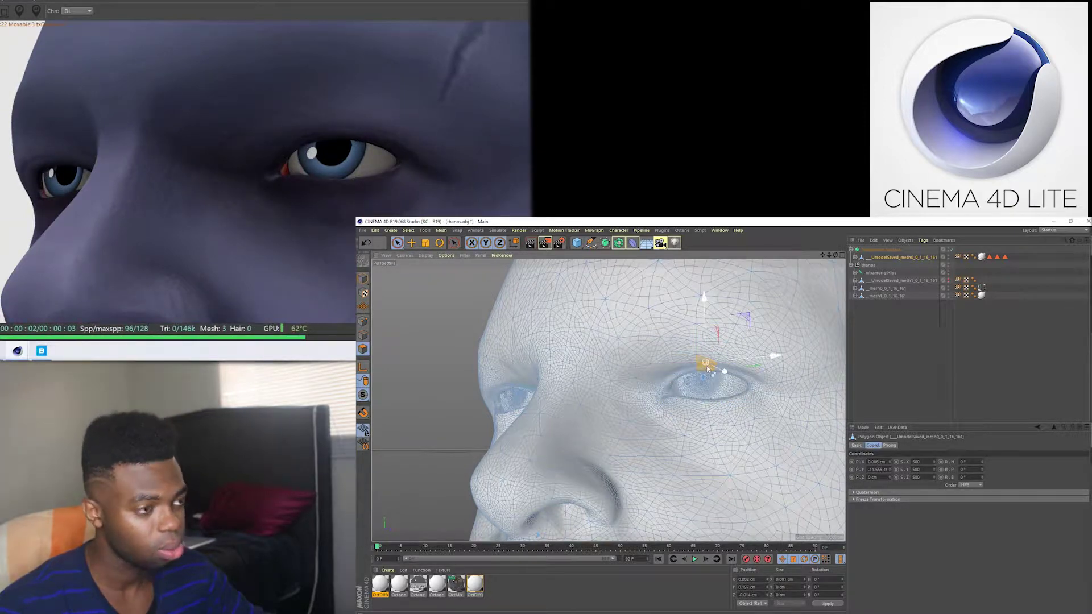
{"action": "scroll", "coordinate": [708, 364], "scroll_direction": "up", "scroll_amount": 2}
{"action": "scroll", "coordinate": [710, 361], "scroll_direction": "up", "scroll_amount": 2}
{"action": "left_click_drag", "start_coordinate": [711, 361], "coordinate": [715, 379], "text": "alt"}
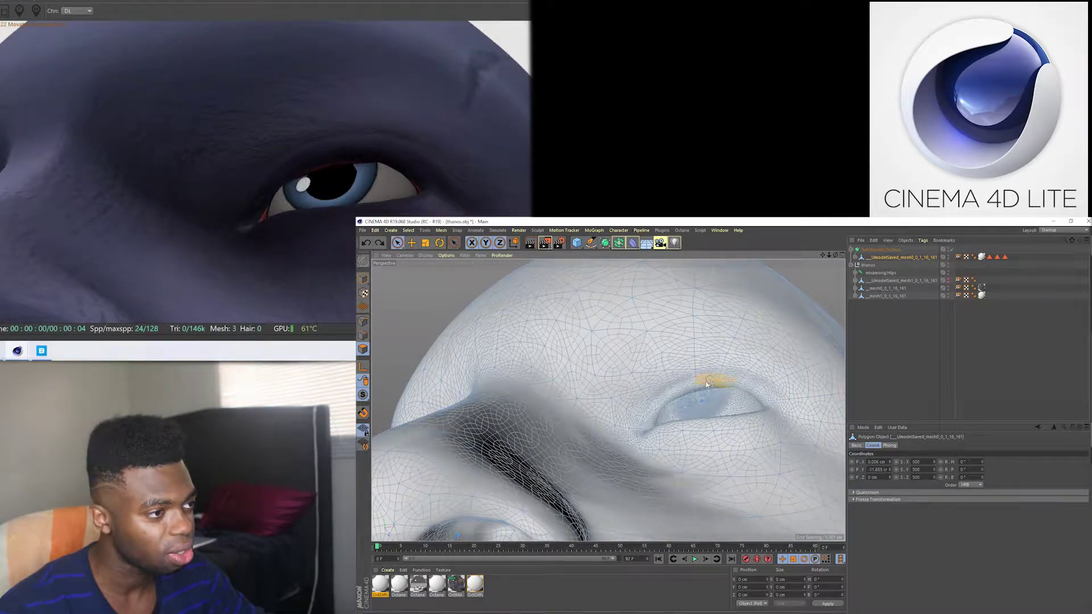
{"action": "left_click", "coordinate": [684, 394]}
{"action": "mouse_move", "coordinate": [660, 447]}
{"action": "left_mouse_down", "text": "alt"}
{"action": "mouse_move", "coordinate": [629, 458]}
{"action": "mouse_move", "coordinate": [615, 448]}
{"action": "left_mouse_up", "text": "alt"}
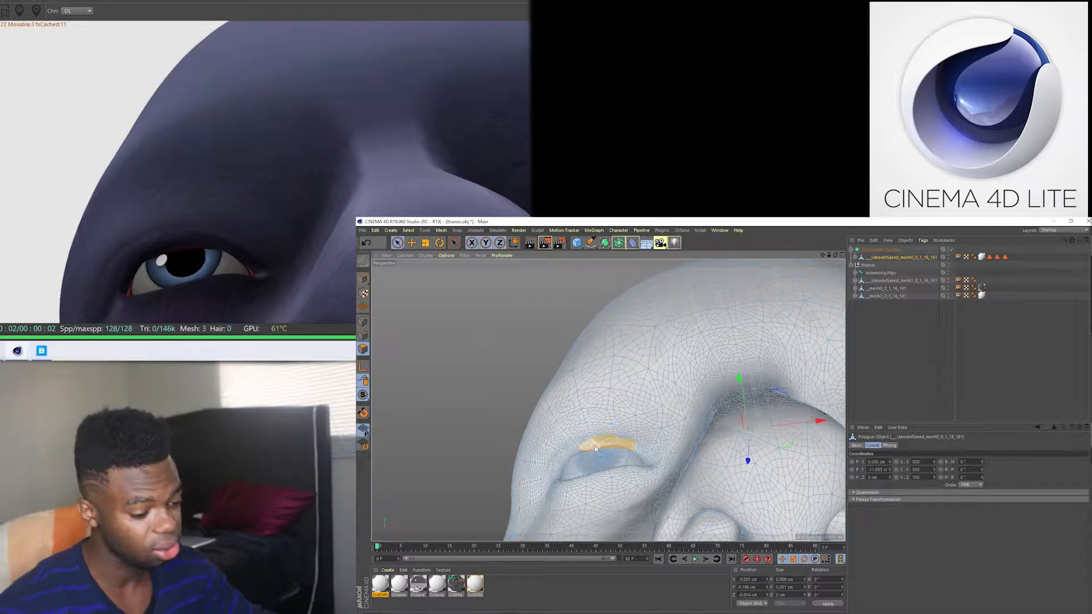
{"action": "mouse_move", "coordinate": [595, 448]}
{"action": "left_mouse_down", "text": "alt"}
{"action": "mouse_move", "coordinate": [543, 436]}
{"action": "mouse_move", "coordinate": [556, 441]}
{"action": "left_mouse_up", "text": "alt"}
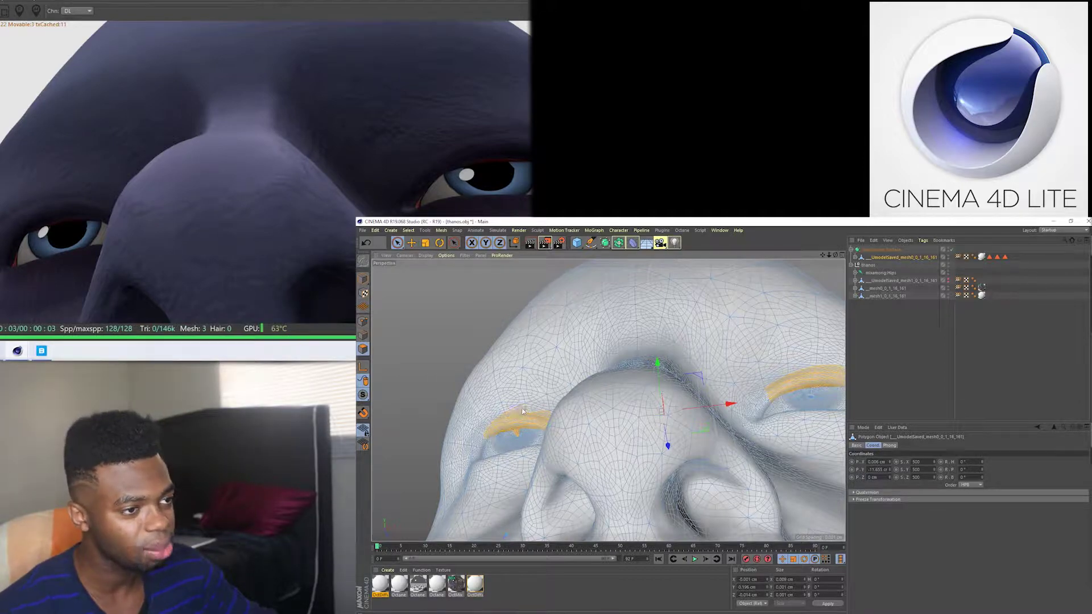
- Orbit beneath Thanos's face and close in on the eyes, viewed from below the nose
{"action": "left_click_drag", "start_coordinate": [558, 438], "coordinate": [488, 431], "text": "alt"}
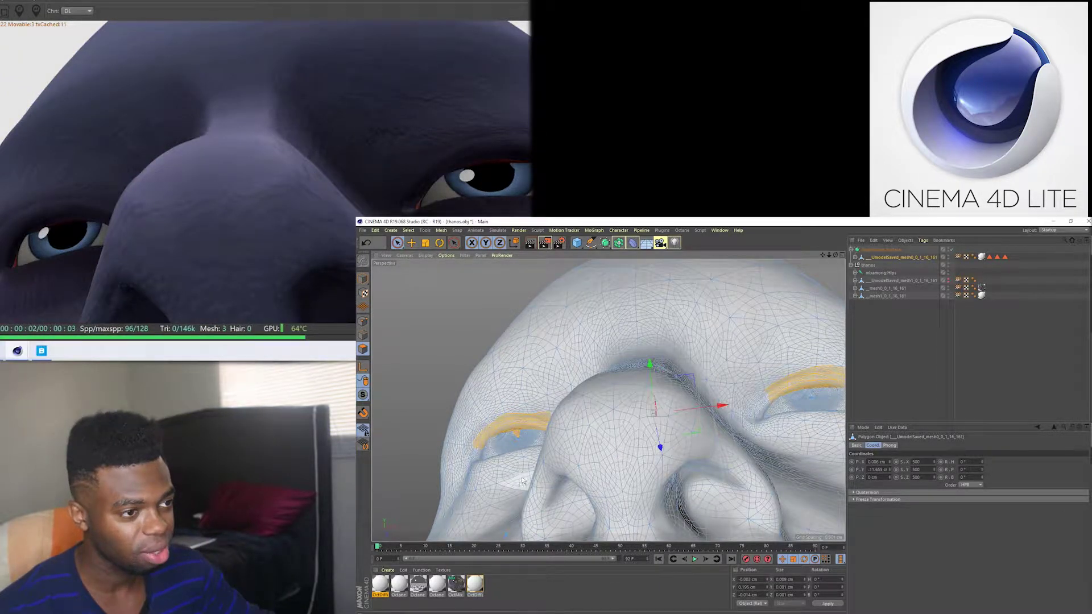
{"action": "left_click_drag", "start_coordinate": [512, 463], "coordinate": [511, 465], "text": "alt"}
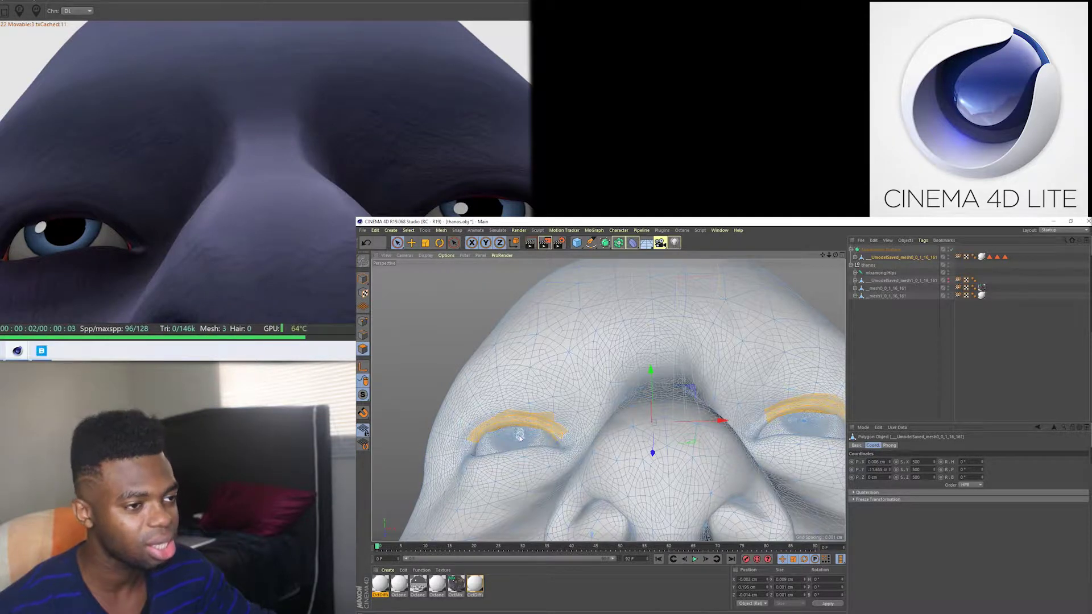
{"action": "left_click_drag", "start_coordinate": [513, 433], "coordinate": [517, 426], "text": "alt"}
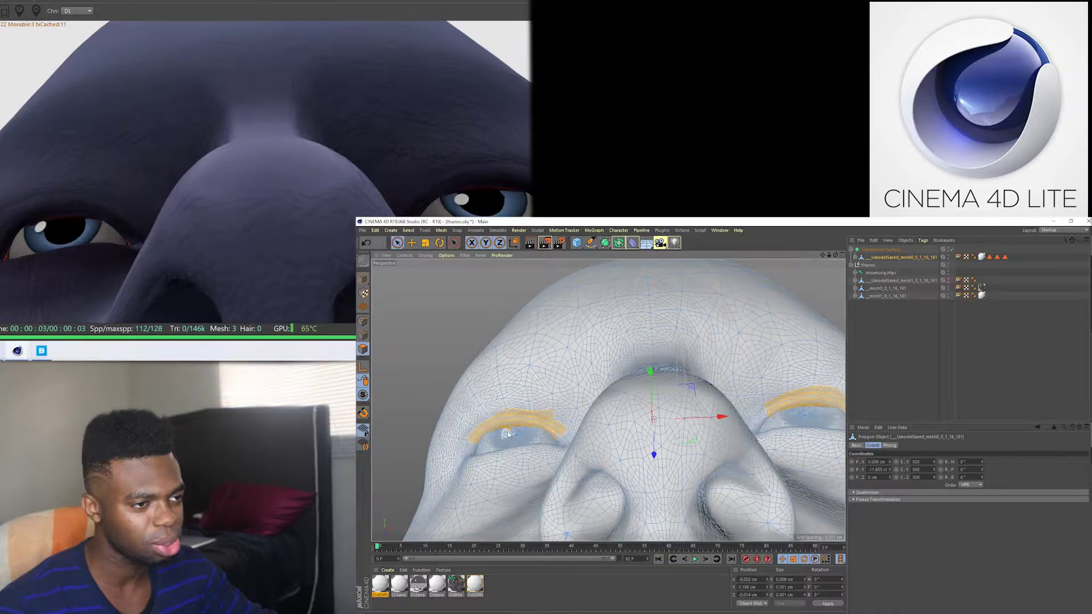
{"action": "mouse_move", "coordinate": [543, 461]}
{"action": "left_mouse_down", "text": "alt"}
{"action": "mouse_move", "coordinate": [544, 475]}
{"action": "mouse_move", "coordinate": [595, 464]}
{"action": "left_mouse_up", "text": "alt"}
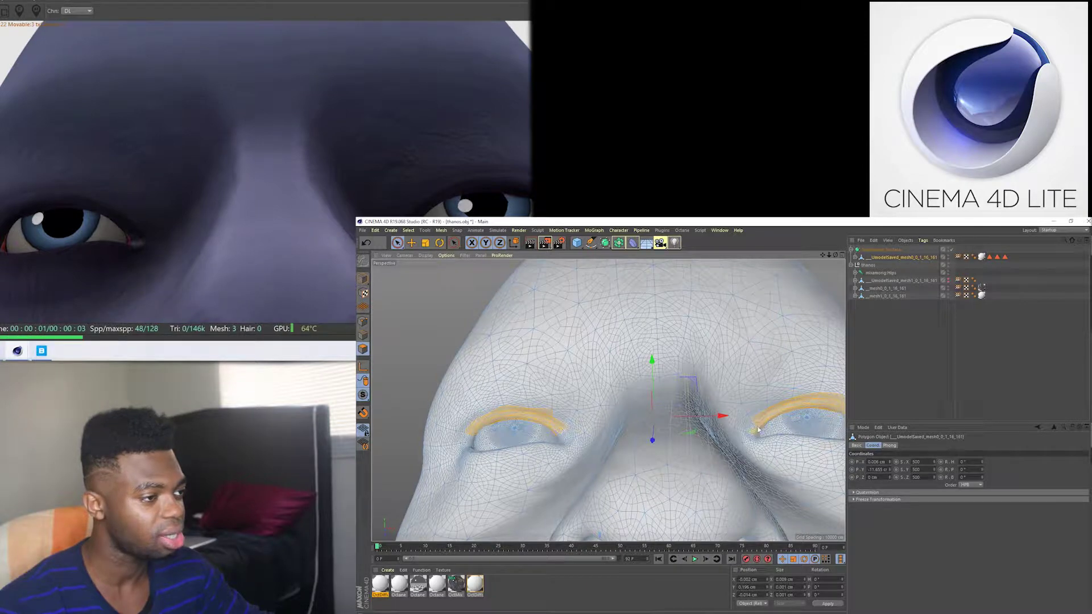
- Test-move the selected eyelid strips down and up, undoing the raise
{"action": "mouse_move", "coordinate": [758, 431]}
{"action": "left_mouse_down", "text": "alt"}
{"action": "mouse_move", "coordinate": [693, 441]}
{"action": "mouse_move", "coordinate": [797, 419]}
{"action": "left_mouse_up", "text": "alt"}
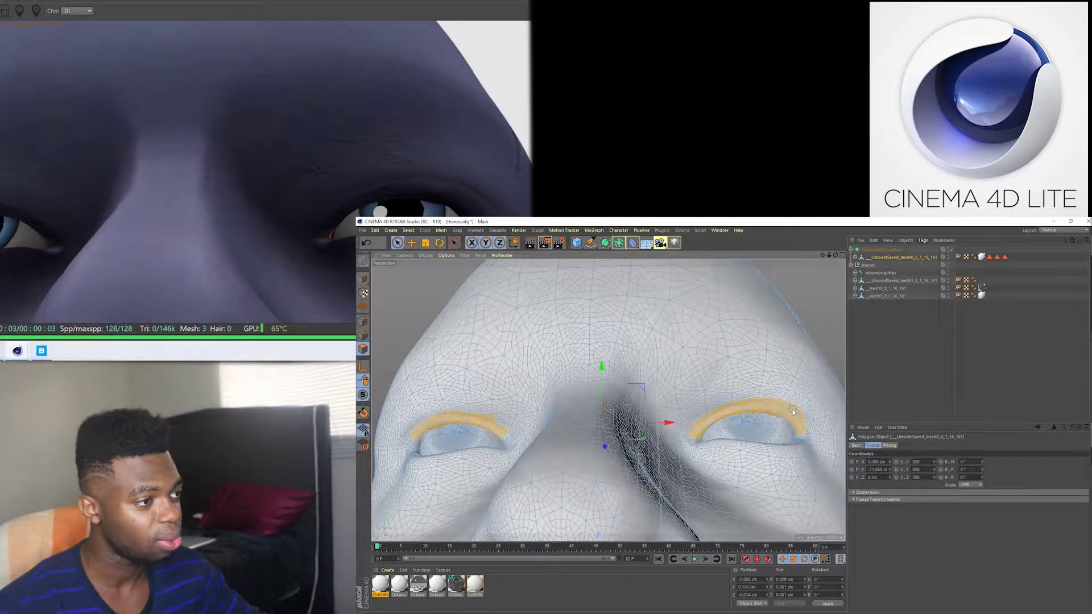
{"action": "middle_click_drag", "start_coordinate": [548, 444], "coordinate": [548, 437]}
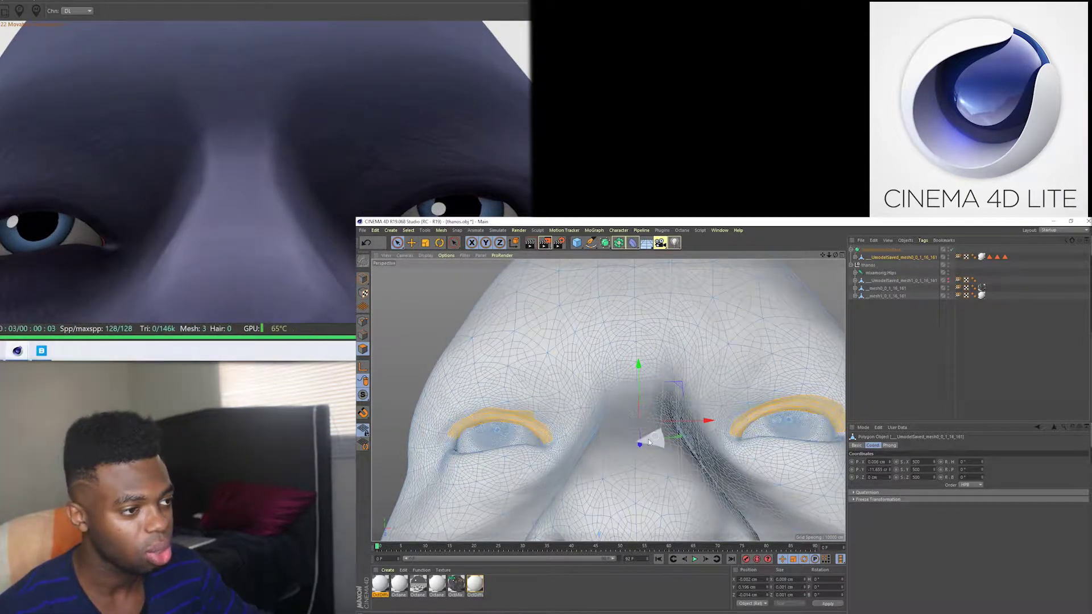
{"action": "left_click_drag", "start_coordinate": [639, 445], "coordinate": [638, 451]}
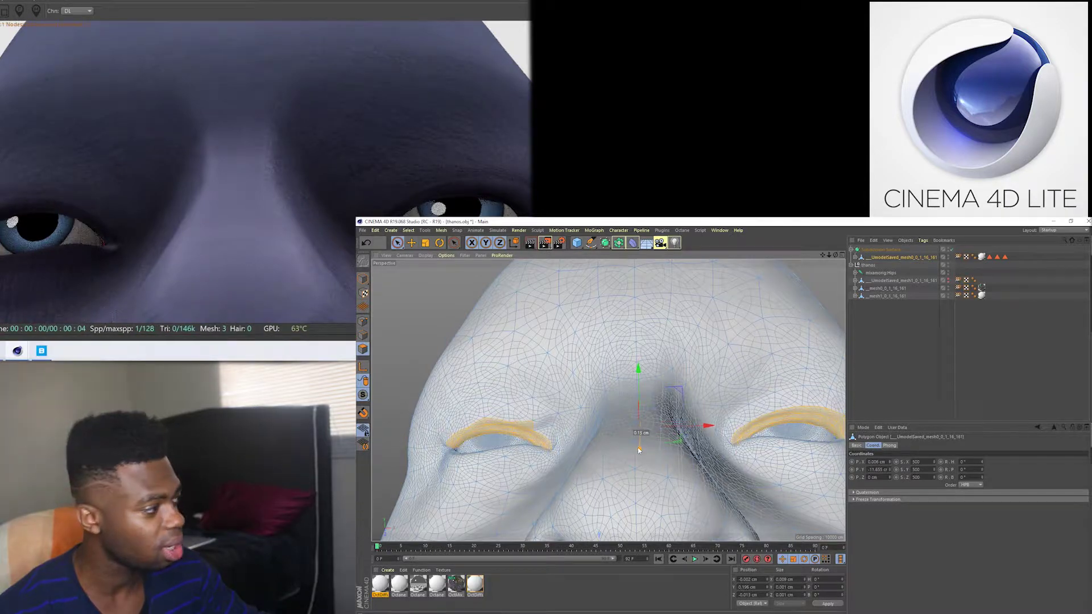
{"action": "mouse_move", "coordinate": [638, 451]}
{"action": "left_mouse_down", "text": "alt"}
{"action": "mouse_move", "coordinate": [555, 453]}
{"action": "mouse_move", "coordinate": [514, 475]}
{"action": "mouse_move", "coordinate": [516, 485]}
{"action": "left_mouse_up", "text": "alt"}
{"action": "middle_click_drag", "start_coordinate": [517, 485], "coordinate": [501, 403], "text": "alt"}
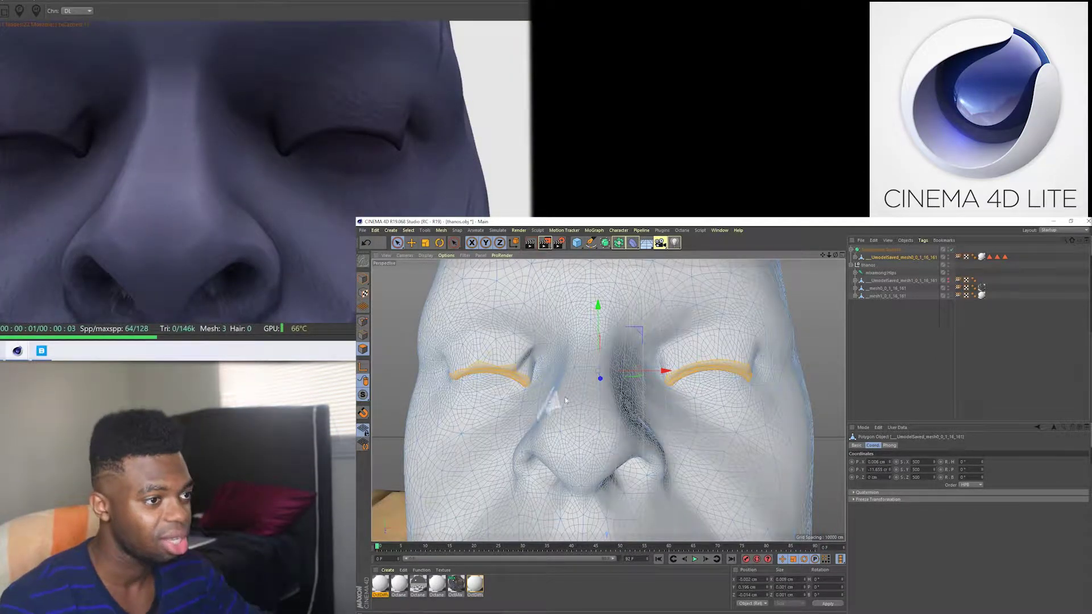
{"action": "left_click_drag", "start_coordinate": [600, 380], "coordinate": [600, 382]}
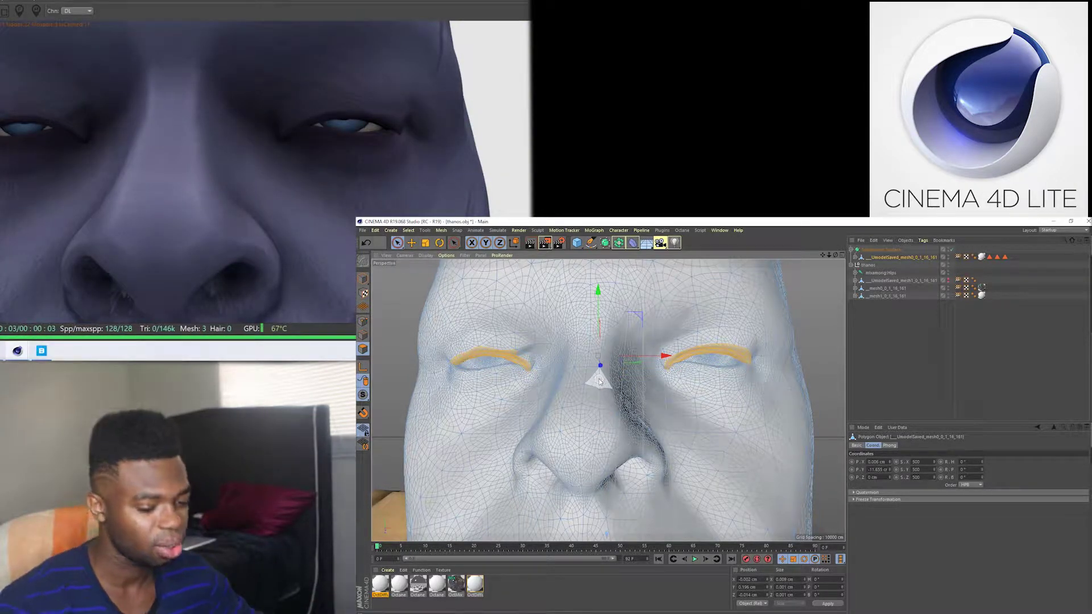
{"action": "key", "text": "ctrl+z"}
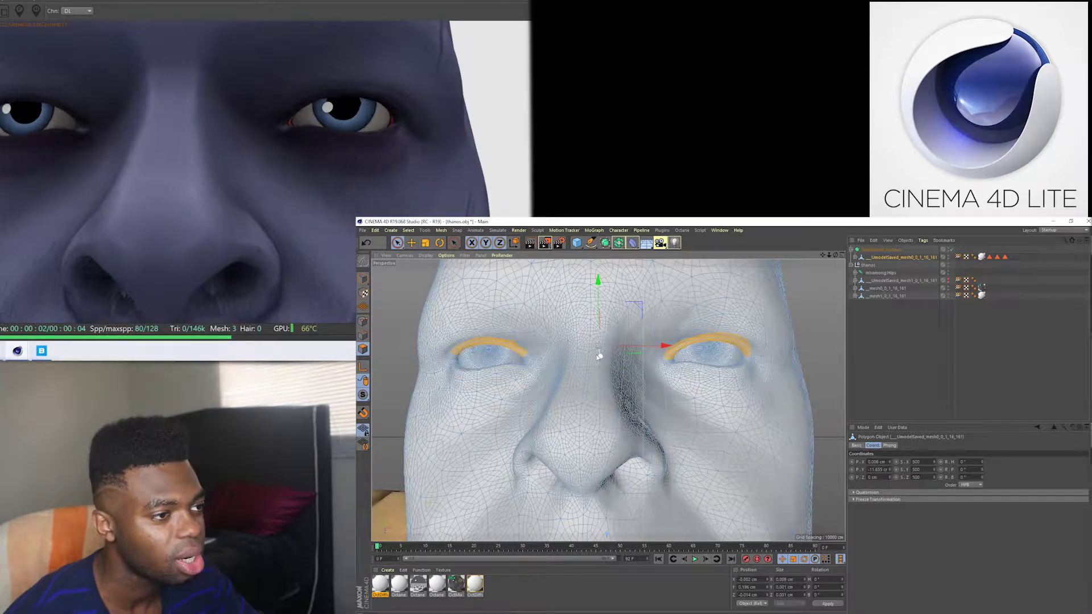
- Pull the eyelids down to shut the eyes, undo it, and zoom out to the whole head
{"action": "left_click_drag", "start_coordinate": [596, 353], "coordinate": [601, 365]}
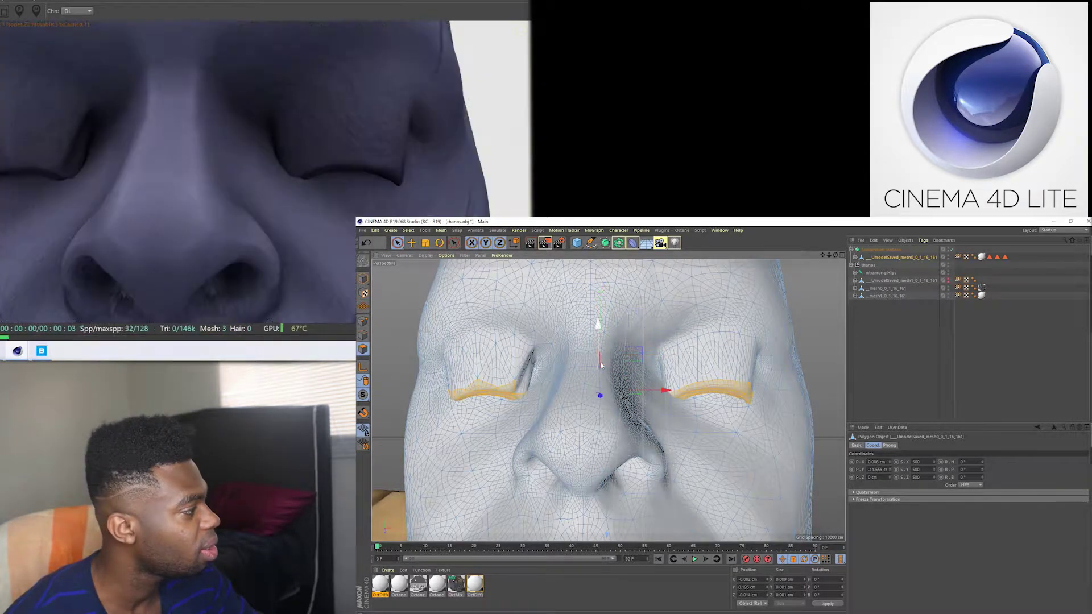
{"action": "key", "text": "ctrl+z"}
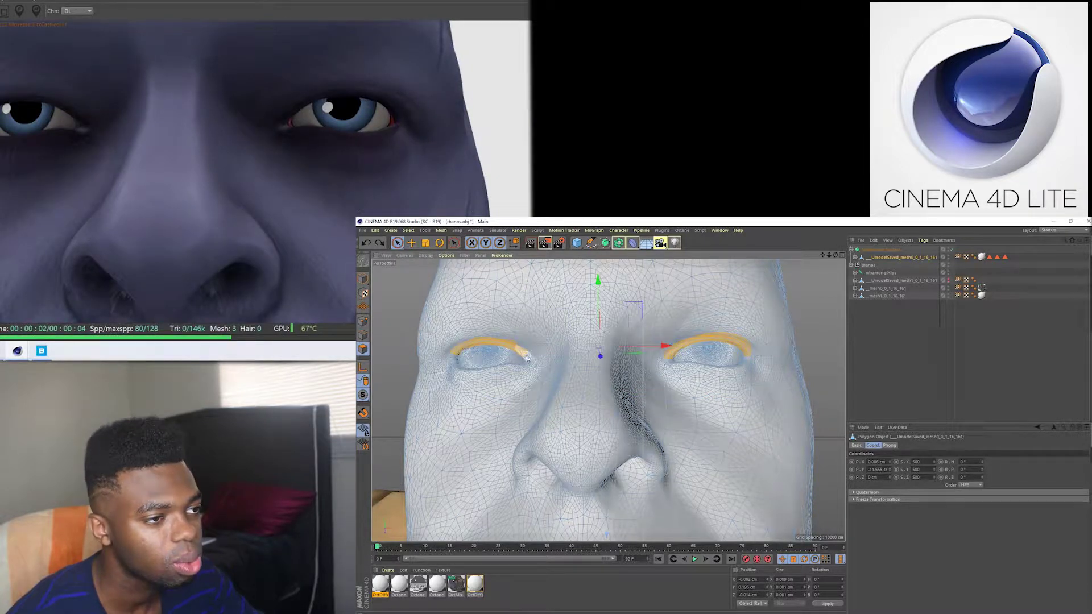
{"action": "left_click", "coordinate": [526, 356]}
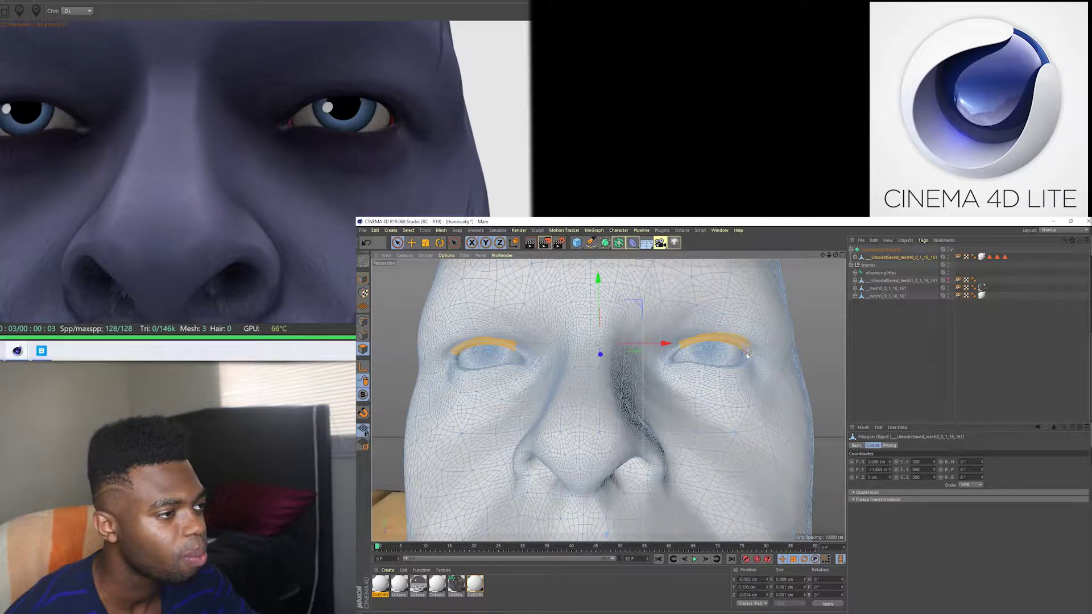
{"action": "left_click_drag", "start_coordinate": [601, 356], "coordinate": [602, 359]}
{"action": "key", "text": "ctrl+z"}
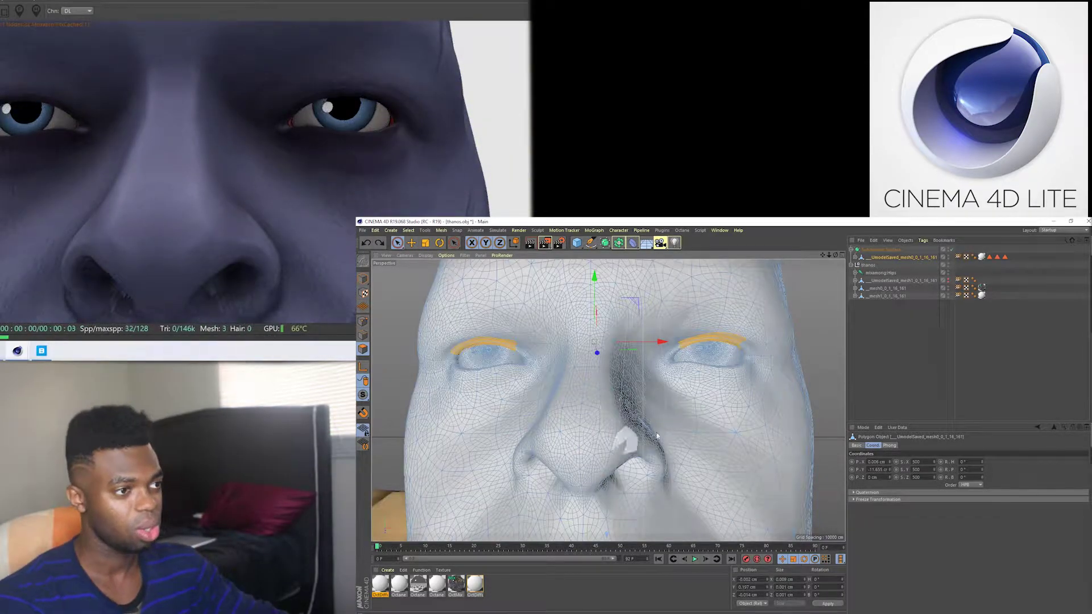
{"action": "scroll", "coordinate": [663, 432], "scroll_direction": "down", "scroll_amount": 3}
{"action": "scroll", "coordinate": [635, 447], "scroll_direction": "down", "scroll_amount": 3}
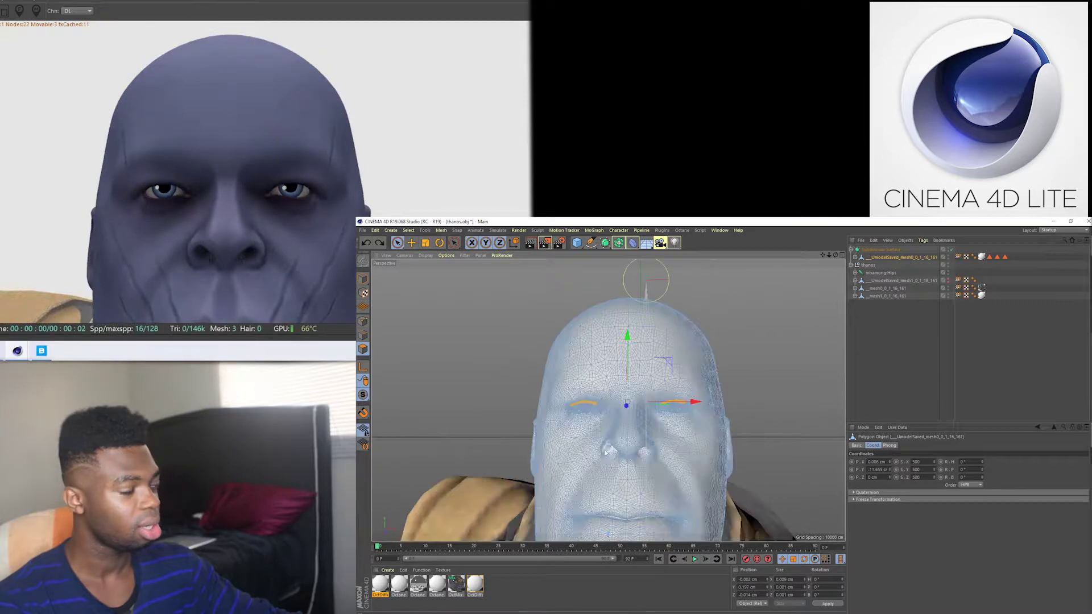
- Store both eyelid strips as Polygon Selection.3, then deselect all polygons
{"action": "left_click_drag", "start_coordinate": [569, 404], "coordinate": [558, 414], "text": "alt"}
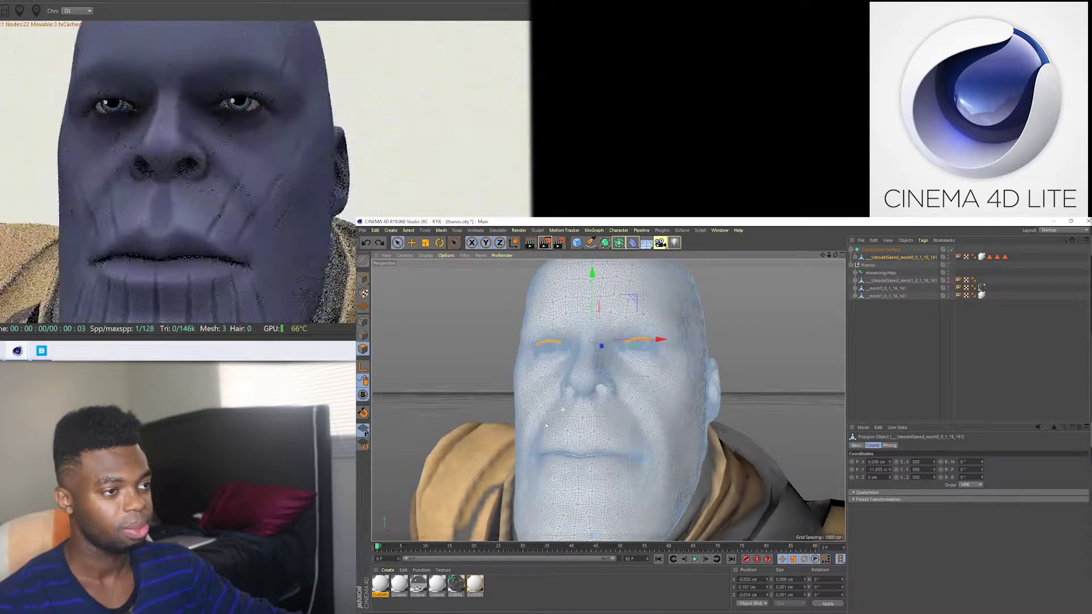
{"action": "left_click", "coordinate": [408, 230]}
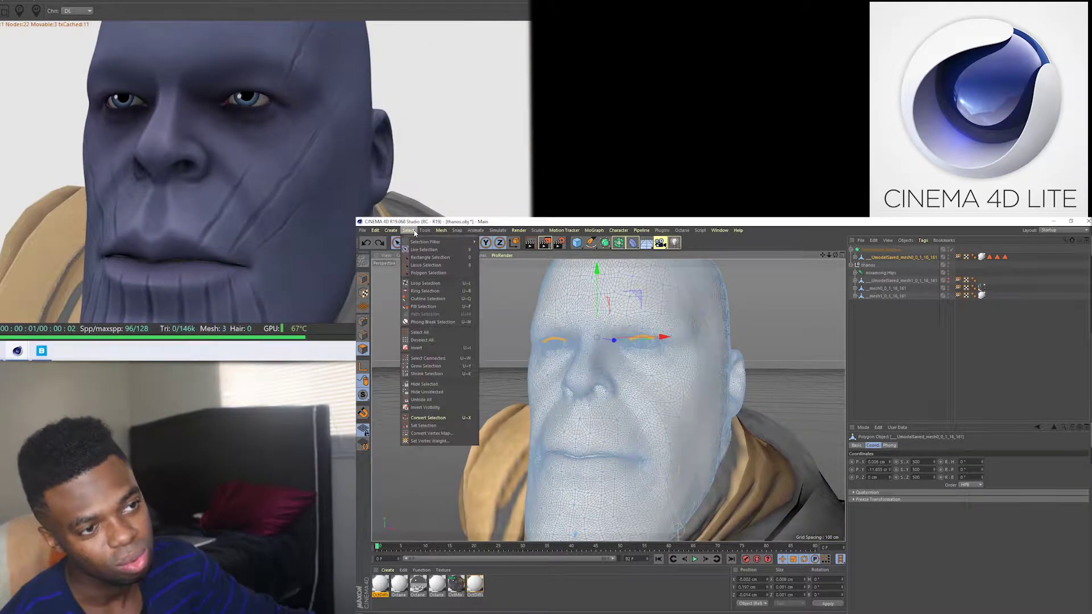
{"action": "left_click", "coordinate": [424, 425]}
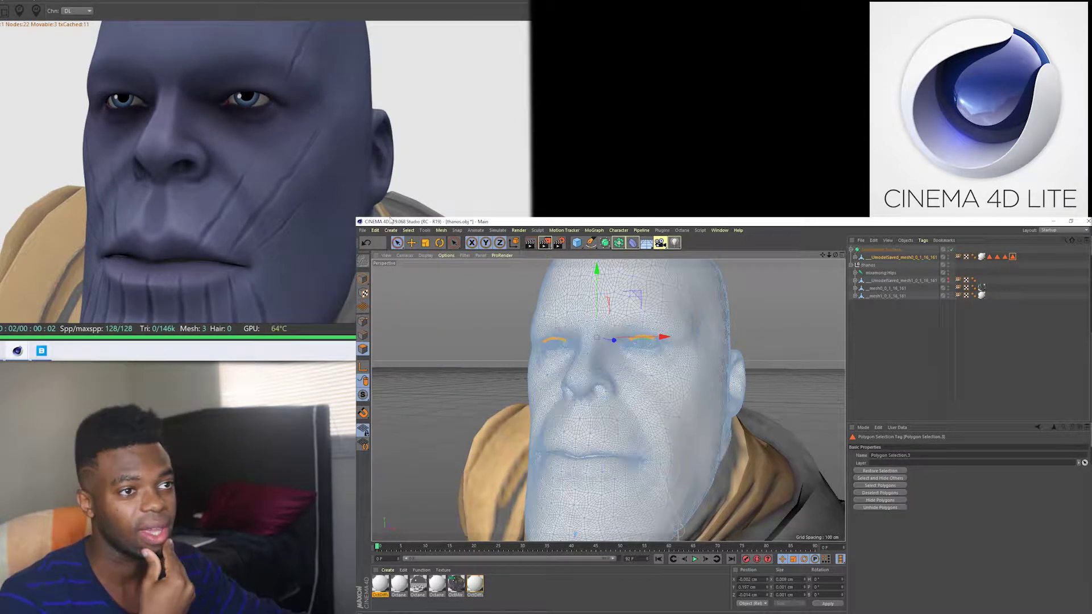
{"action": "left_click", "coordinate": [411, 231]}
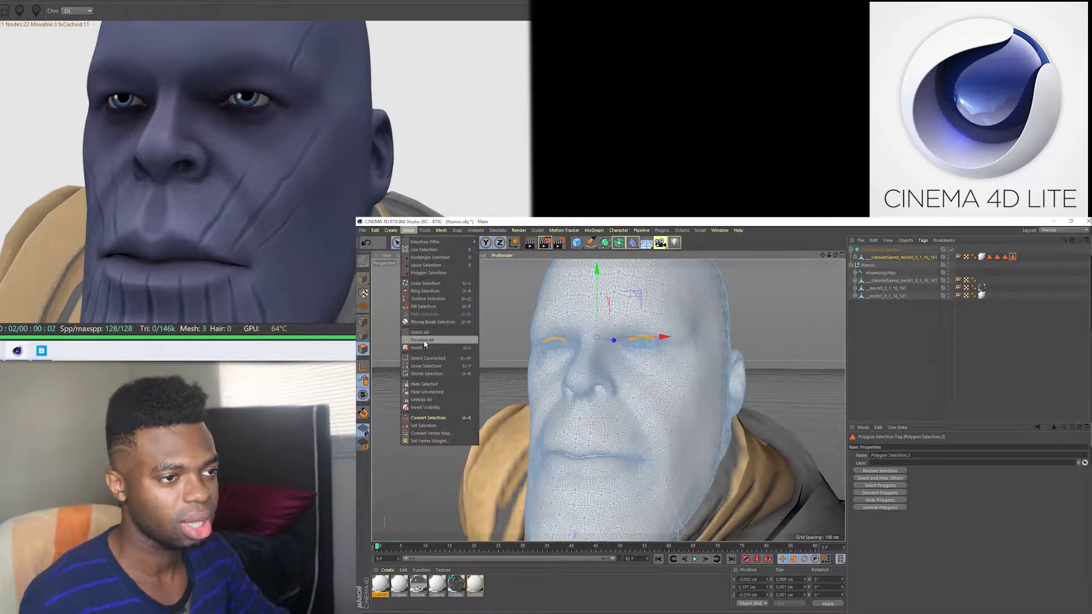
{"action": "left_click", "coordinate": [423, 341]}
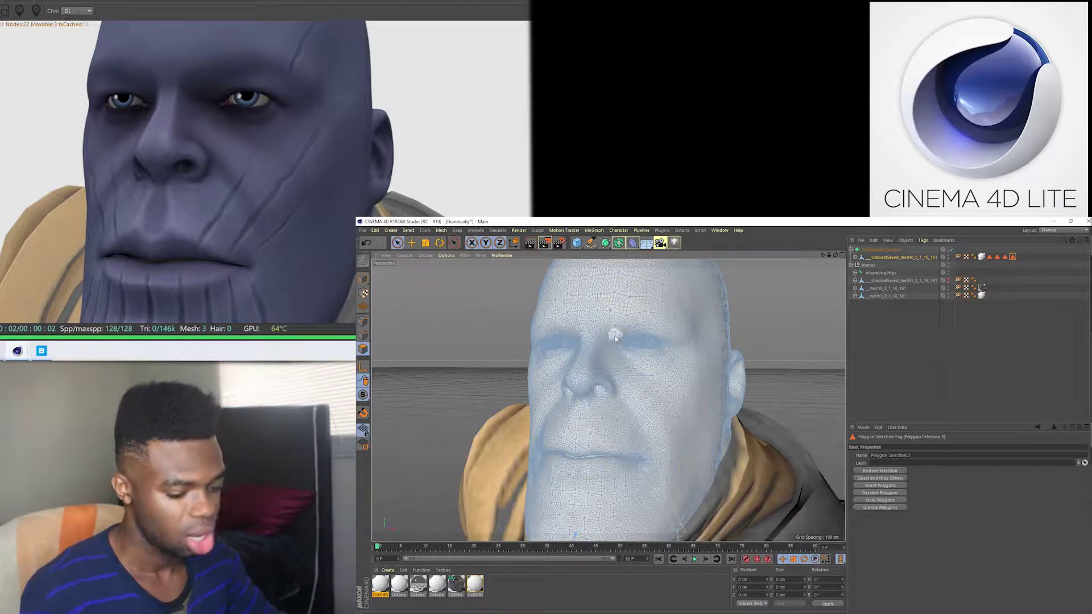
{"action": "left_click_drag", "start_coordinate": [584, 341], "coordinate": [617, 350], "text": "alt"}
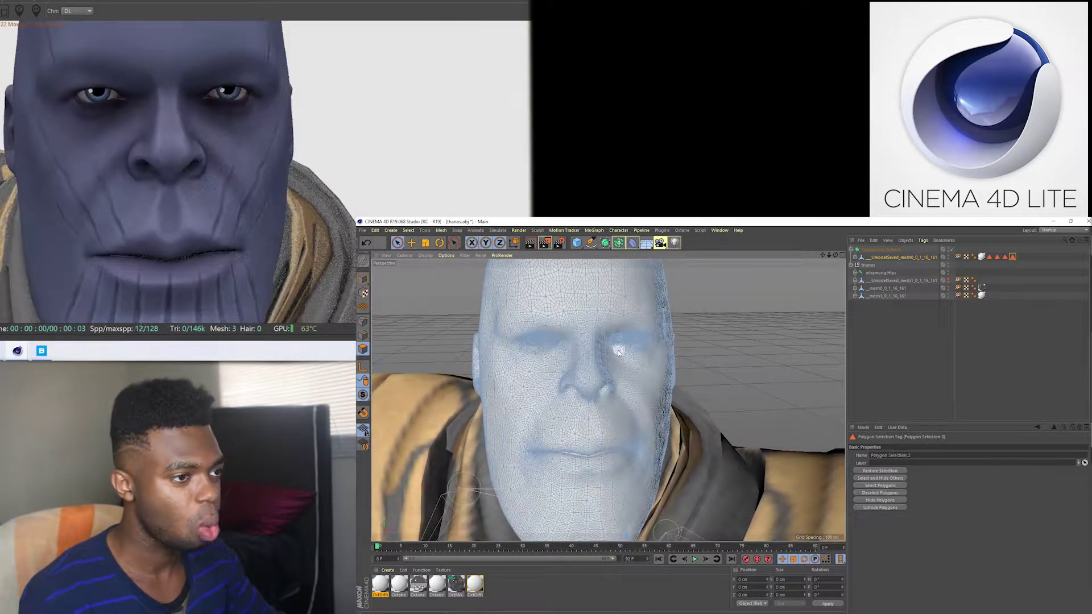
- Select the polygon patches at both corners of Thanos's mouth
{"action": "mouse_move", "coordinate": [617, 350]}
{"action": "left_mouse_down", "text": "alt"}
{"action": "mouse_move", "coordinate": [541, 418]}
{"action": "mouse_move", "coordinate": [540, 442]}
{"action": "left_mouse_up", "text": "alt"}
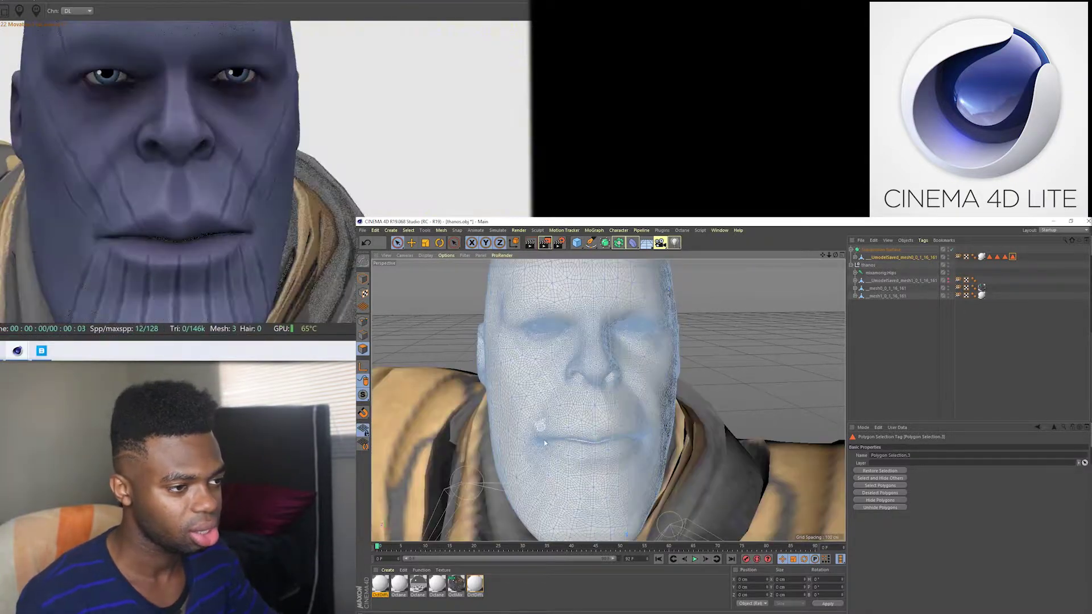
{"action": "left_click", "coordinate": [538, 440]}
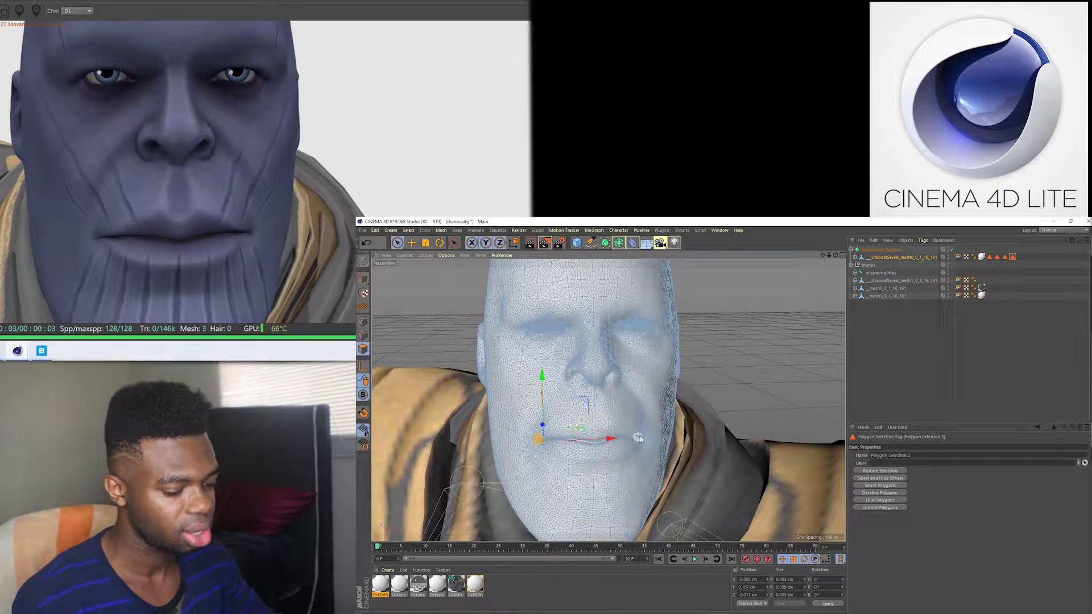
{"action": "left_click_drag", "start_coordinate": [638, 438], "coordinate": [648, 439], "text": "alt"}
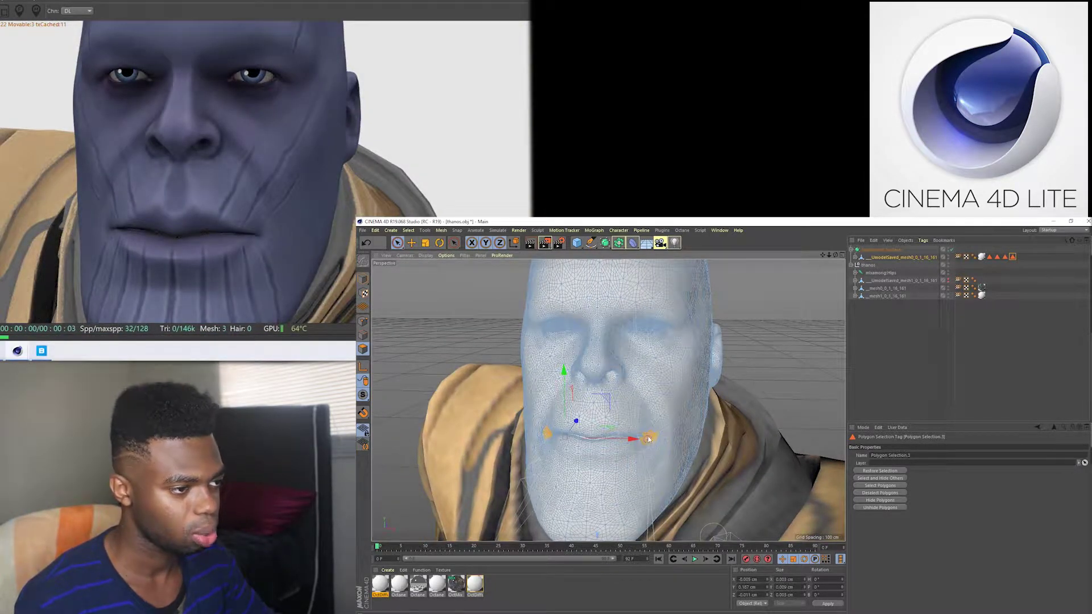
{"action": "left_click", "coordinate": [648, 439], "text": "shift"}
{"action": "key", "text": "ctrl+z"}
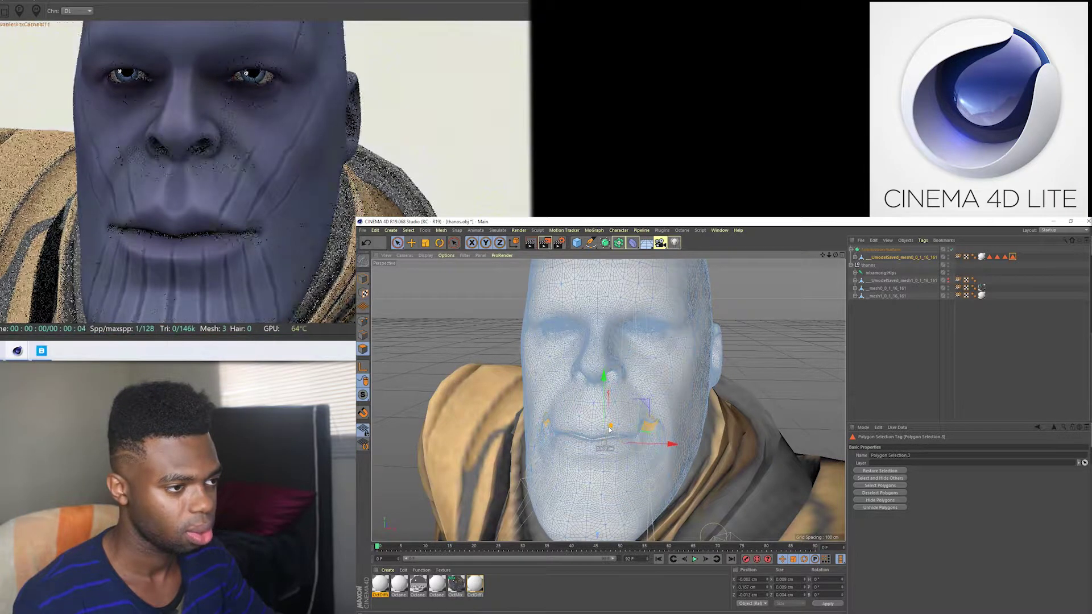
{"action": "left_click", "coordinate": [639, 428], "text": "shift"}
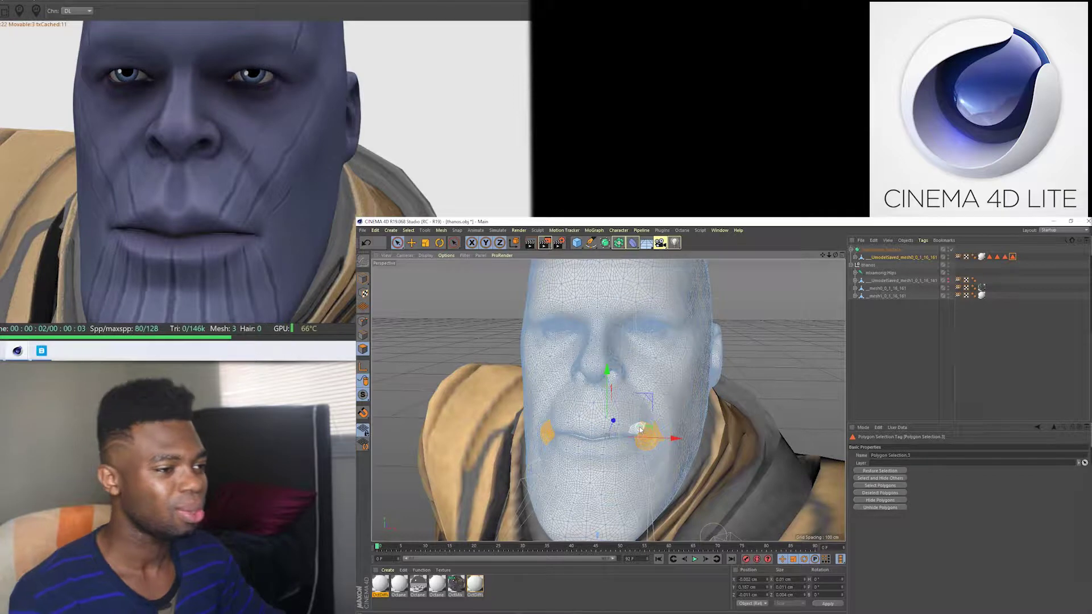
- Test-lift the mouth corners into a smile, undo it, and dismiss the Select menu
{"action": "left_click_drag", "start_coordinate": [618, 424], "coordinate": [618, 417]}
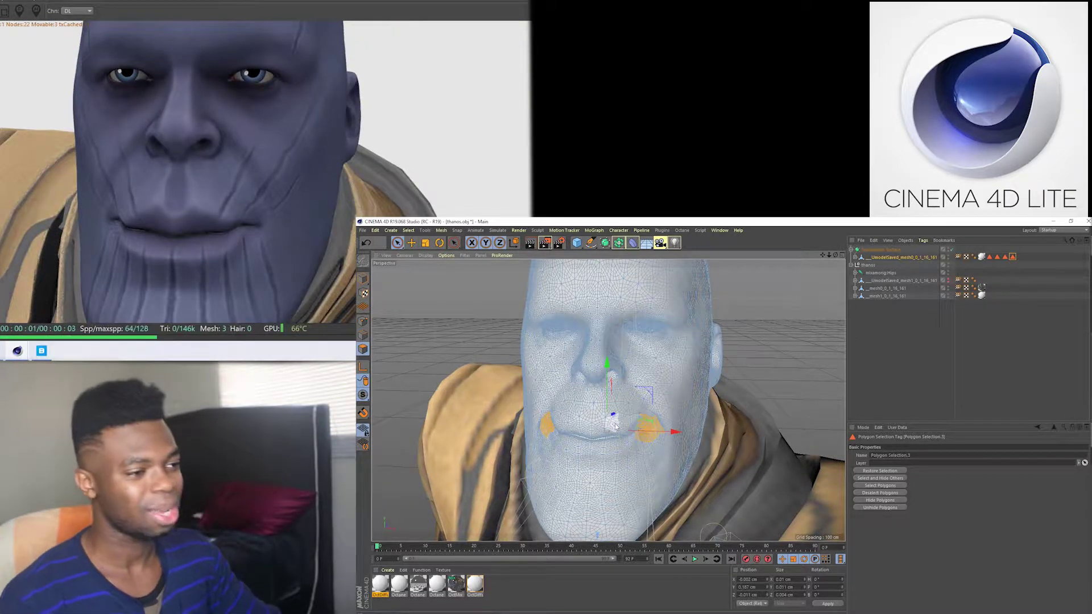
{"action": "key", "text": "ctrl+z"}
{"action": "left_click", "coordinate": [407, 229]}
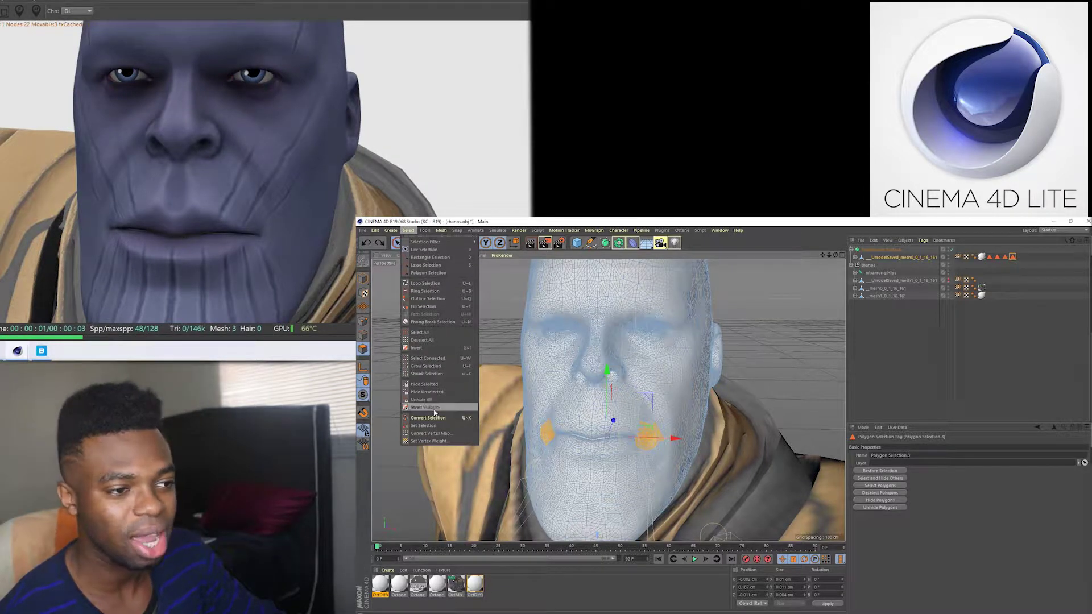
{"action": "left_click", "coordinate": [423, 425]}
- Select brow patches across the forehead and grow the selection
{"action": "mouse_move", "coordinate": [561, 391]}
{"action": "left_mouse_down", "text": "alt"}
{"action": "mouse_move", "coordinate": [630, 352]}
{"action": "mouse_move", "coordinate": [625, 398]}
{"action": "left_mouse_up", "text": "alt"}
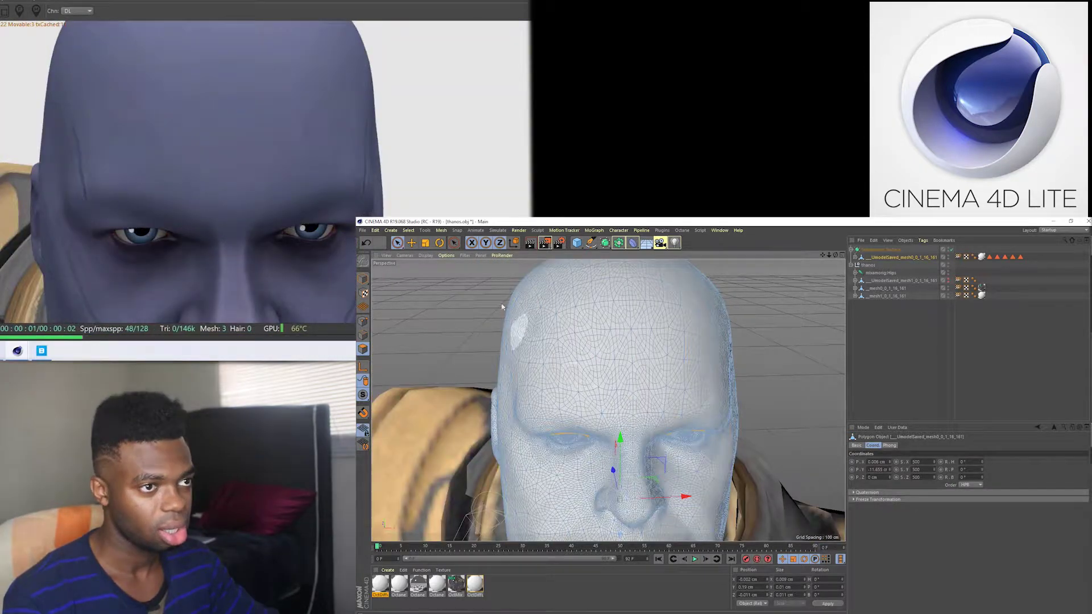
{"action": "mouse_move", "coordinate": [630, 417]}
{"action": "left_mouse_down"}
{"action": "mouse_move", "coordinate": [623, 401]}
{"action": "mouse_move", "coordinate": [617, 421]}
{"action": "left_mouse_up"}
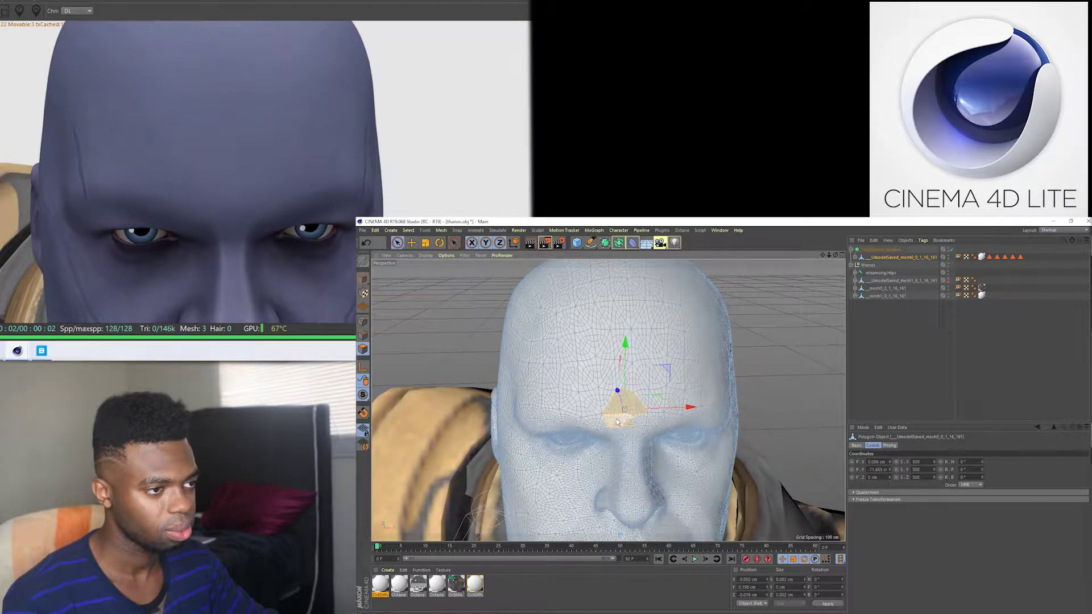
{"action": "left_click", "coordinate": [565, 415]}
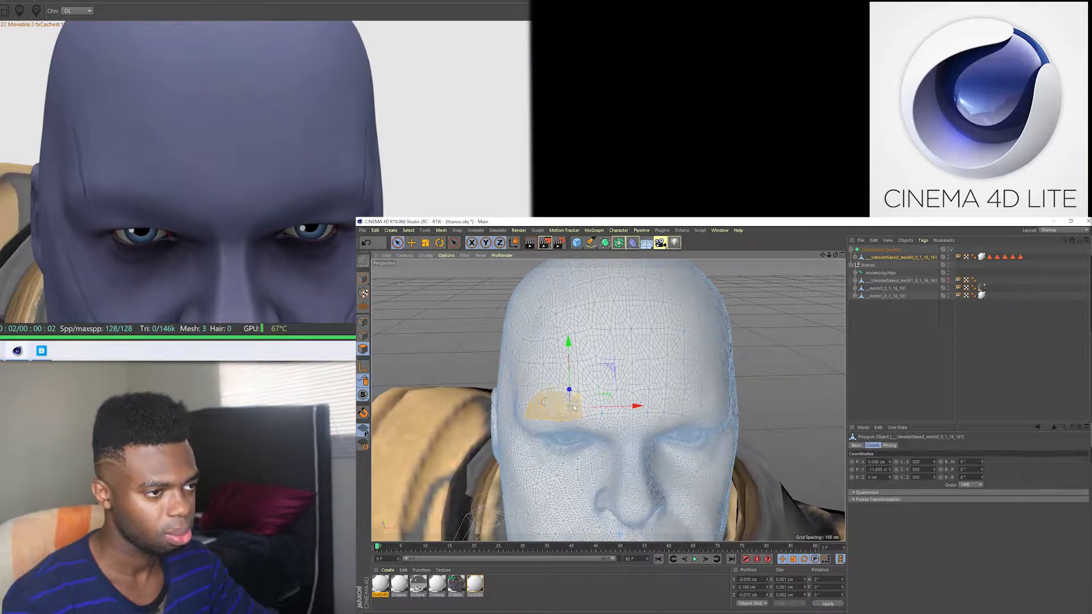
{"action": "left_click_drag", "start_coordinate": [704, 410], "coordinate": [684, 413], "text": "shift"}
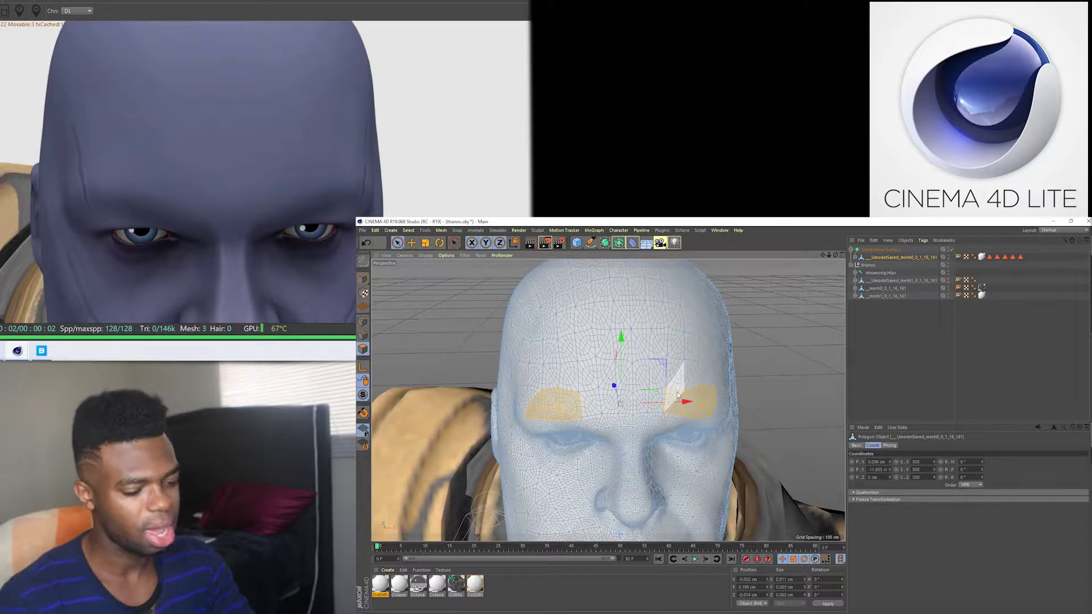
{"action": "right_click", "coordinate": [676, 391]}
{"action": "left_click", "coordinate": [677, 392]}
{"action": "right_click", "coordinate": [677, 392]}
{"action": "left_click", "coordinate": [697, 432]}
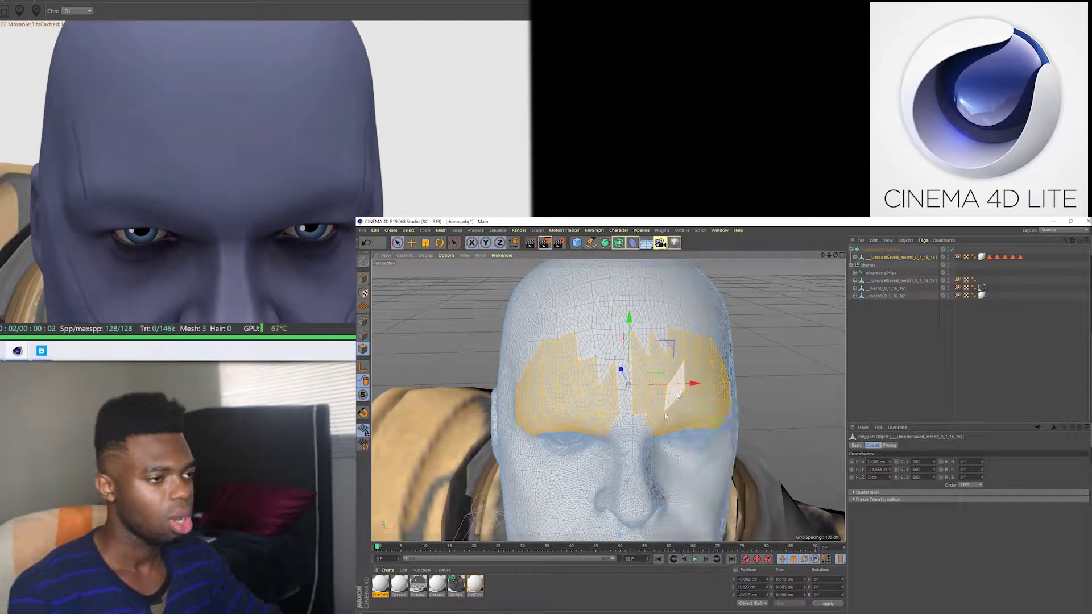
- Test-pull the forehead polygons over the eyes, undo, and save a polygon selection set
{"action": "left_click_drag", "start_coordinate": [621, 466], "coordinate": [681, 382], "text": "alt"}
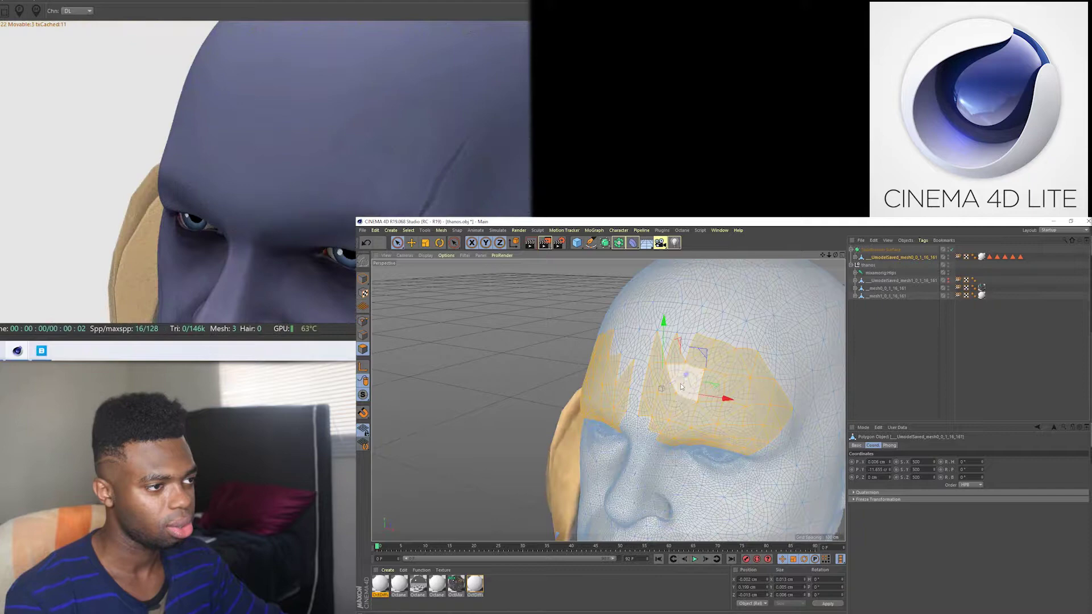
{"action": "mouse_move", "coordinate": [680, 382]}
{"action": "left_mouse_down", "text": "alt"}
{"action": "mouse_move", "coordinate": [672, 386]}
{"action": "mouse_move", "coordinate": [684, 386]}
{"action": "left_mouse_up", "text": "alt"}
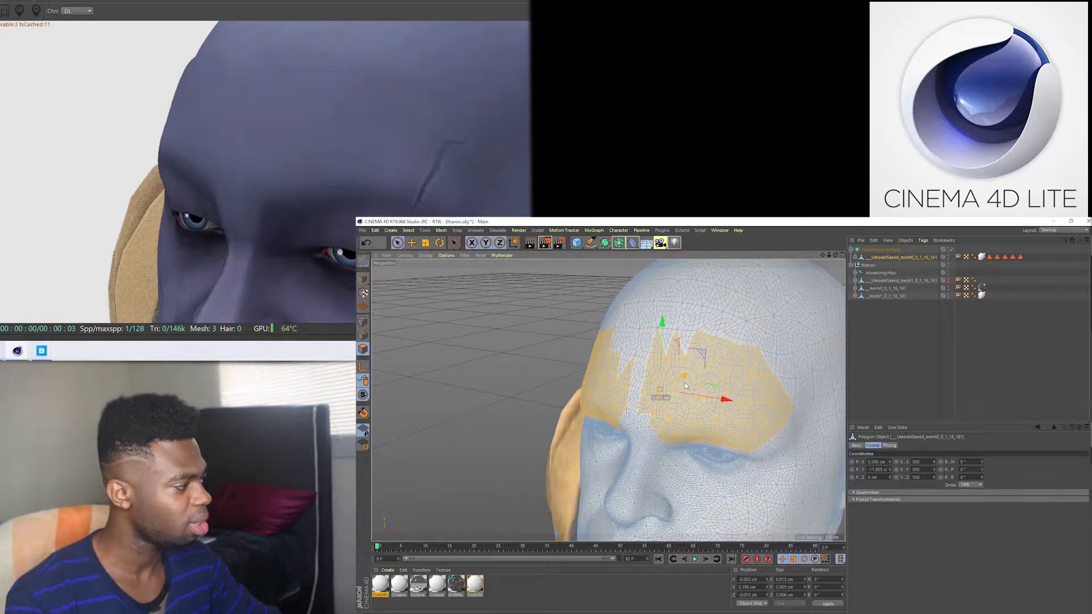
{"action": "mouse_move", "coordinate": [685, 385]}
{"action": "left_mouse_down", "text": "alt"}
{"action": "mouse_move", "coordinate": [644, 437]}
{"action": "mouse_move", "coordinate": [631, 391]}
{"action": "left_mouse_up", "text": "alt"}
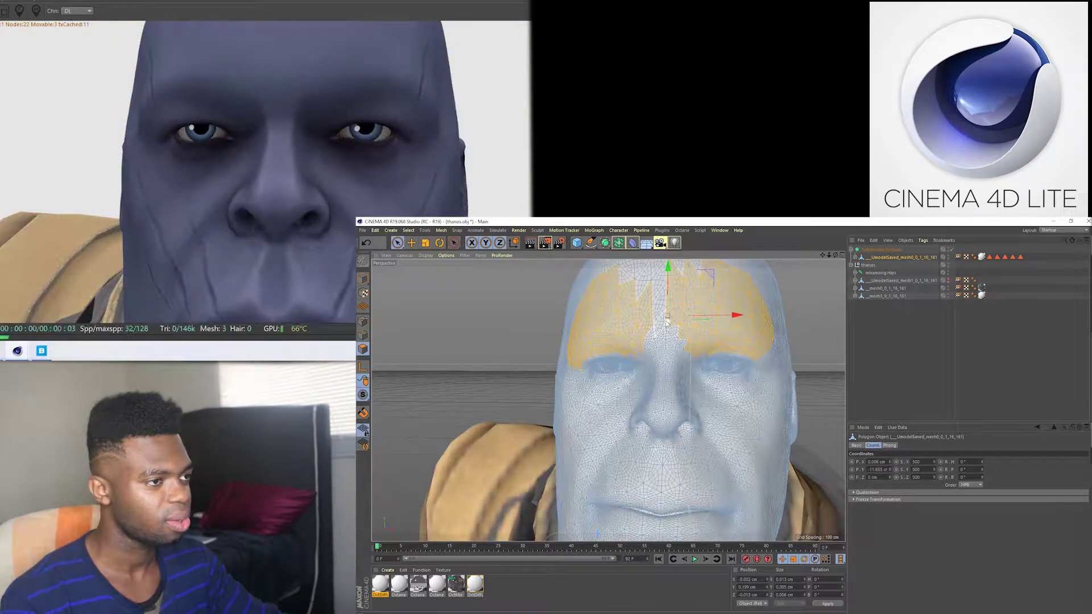
{"action": "left_click_drag", "start_coordinate": [667, 323], "coordinate": [665, 330]}
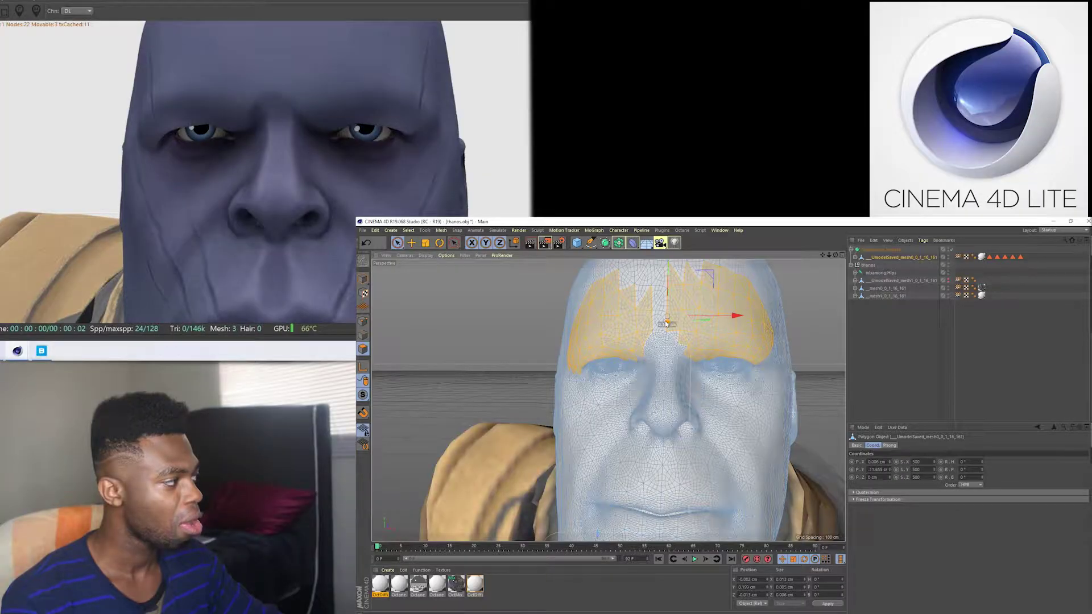
{"action": "key", "text": "ctrl+z"}
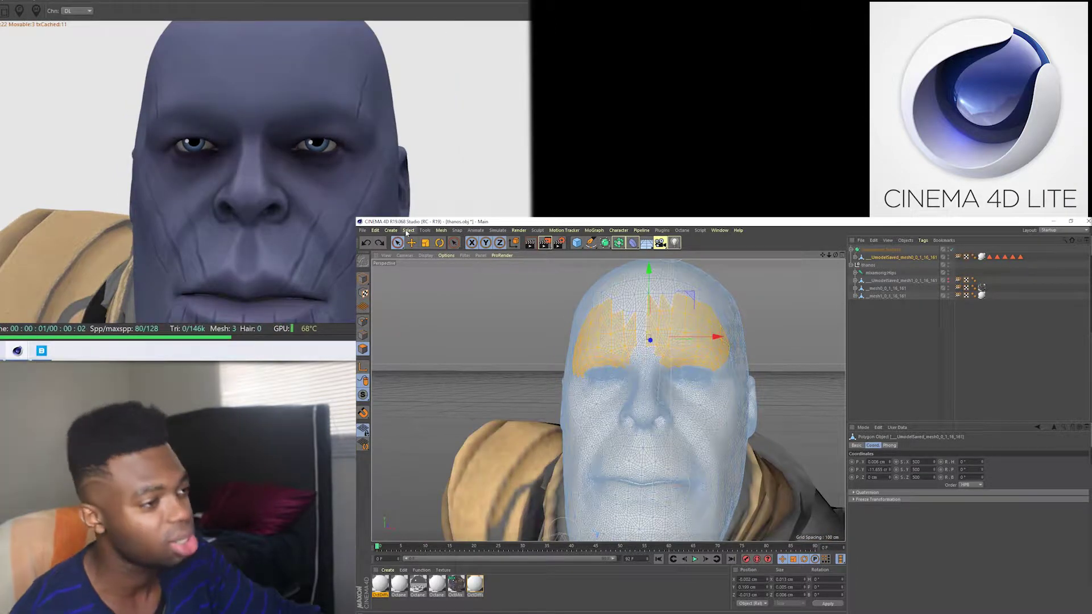
{"action": "left_click", "coordinate": [408, 231]}
{"action": "left_click", "coordinate": [989, 257]}
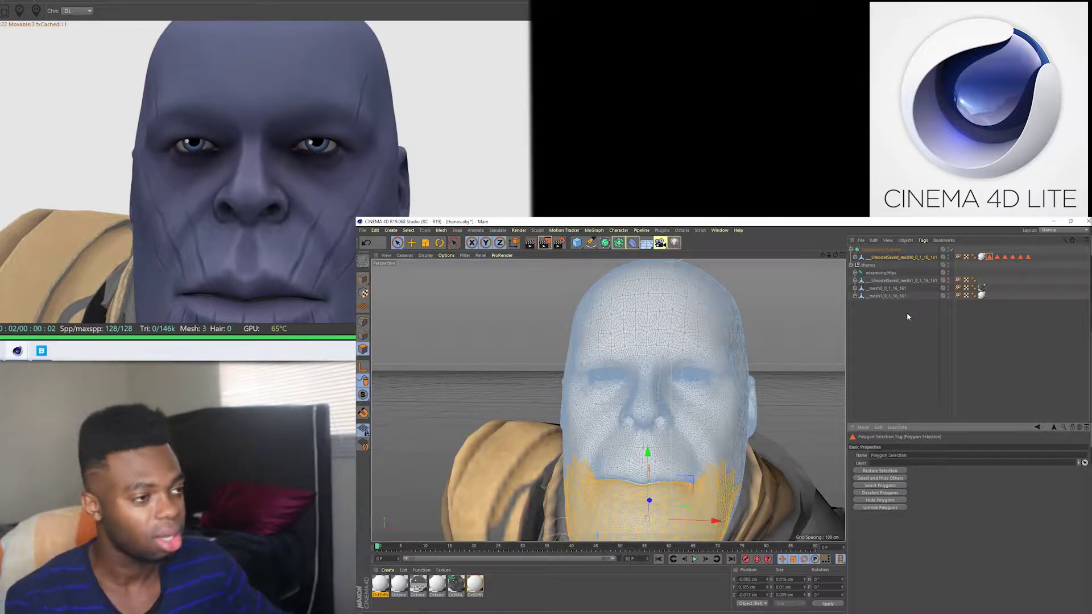
- Add a Pose Morph tag to Thanos's head mesh via a Commander search for 'pose'
{"action": "left_click", "coordinate": [895, 324]}
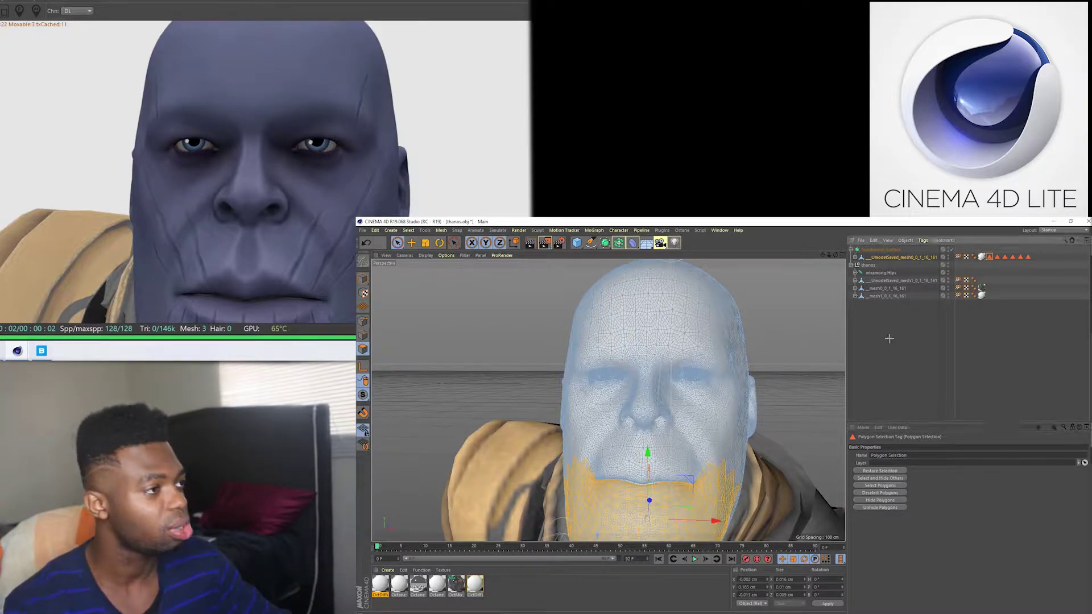
{"action": "left_click", "coordinate": [878, 258]}
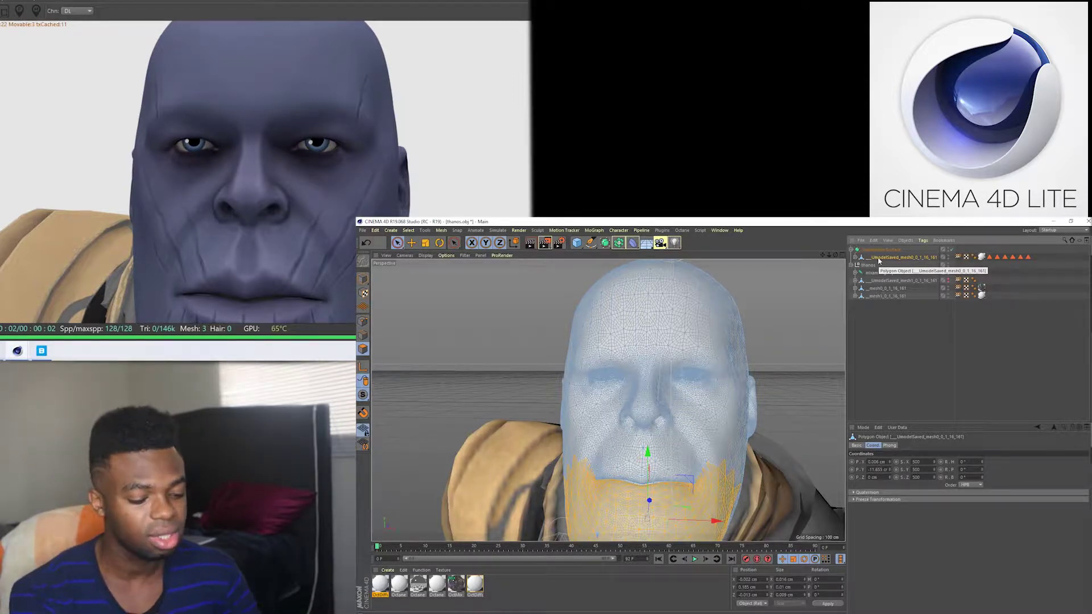
{"action": "key", "text": "shift+c"}
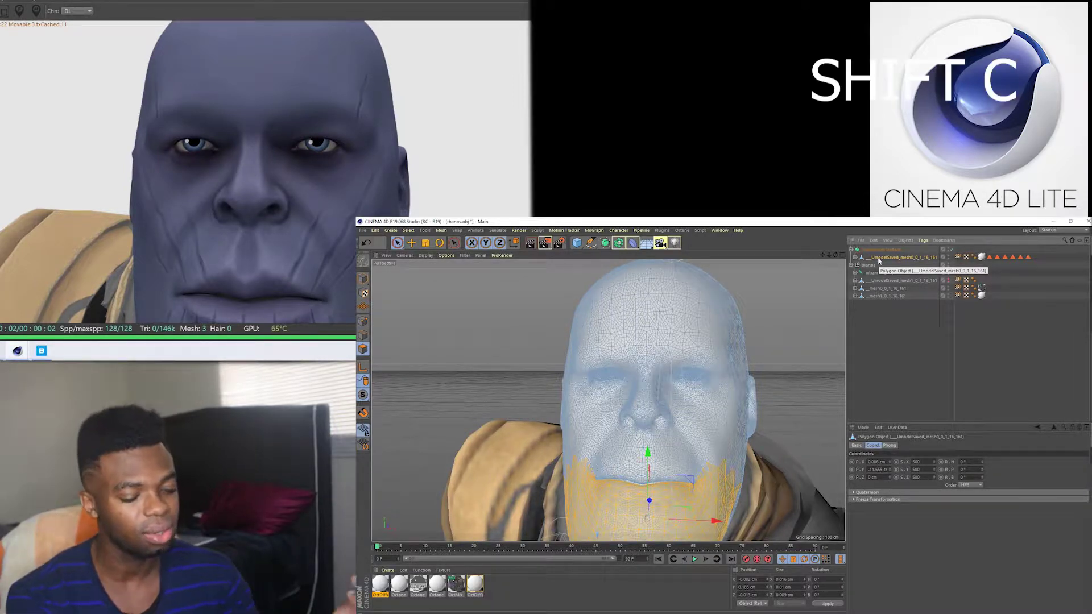
{"action": "key", "text": "shift+c"}
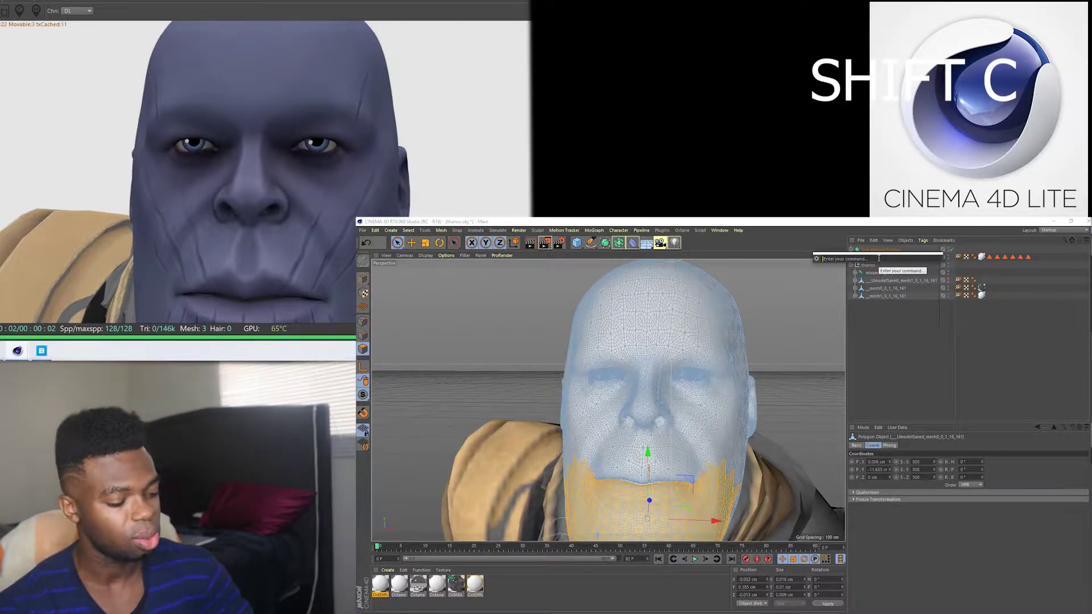
{"action": "type", "text": "posem"}
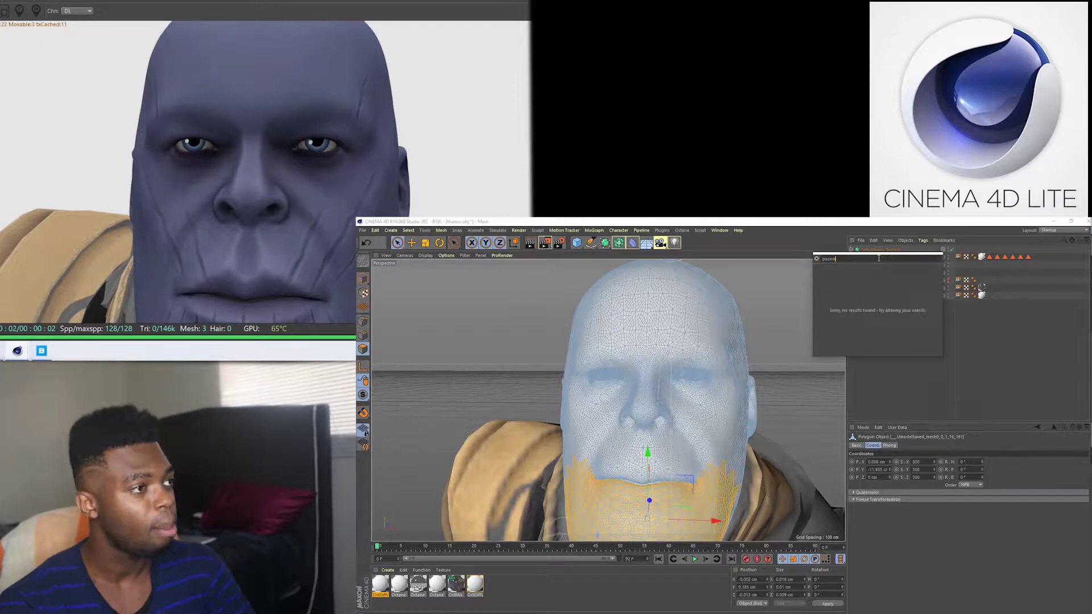
{"action": "key", "text": "BackSpace"}
{"action": "key", "text": "BackSpace"}
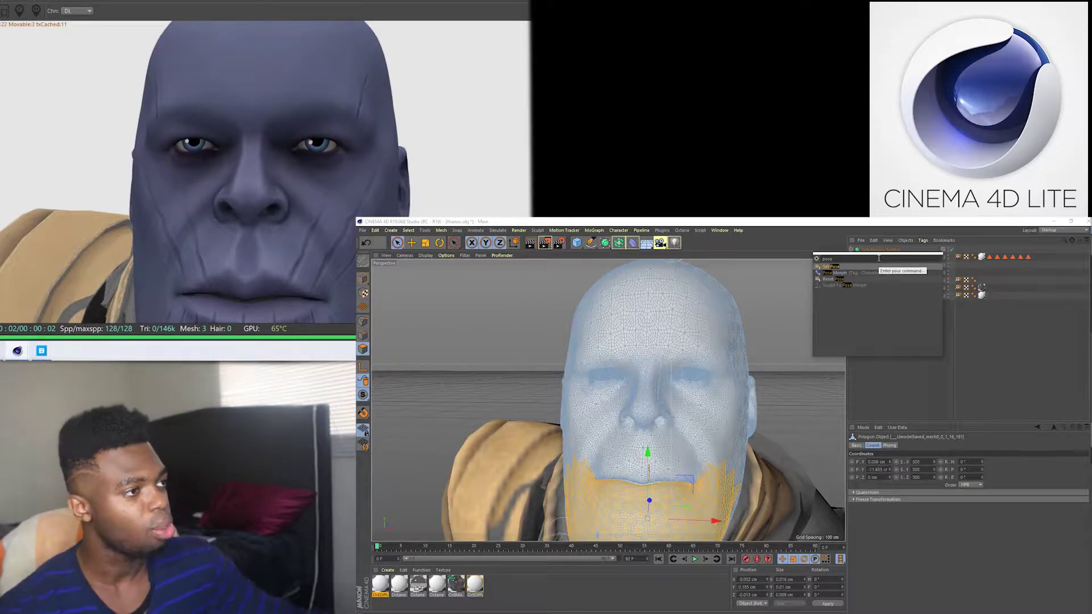
{"action": "left_click", "coordinate": [833, 273]}
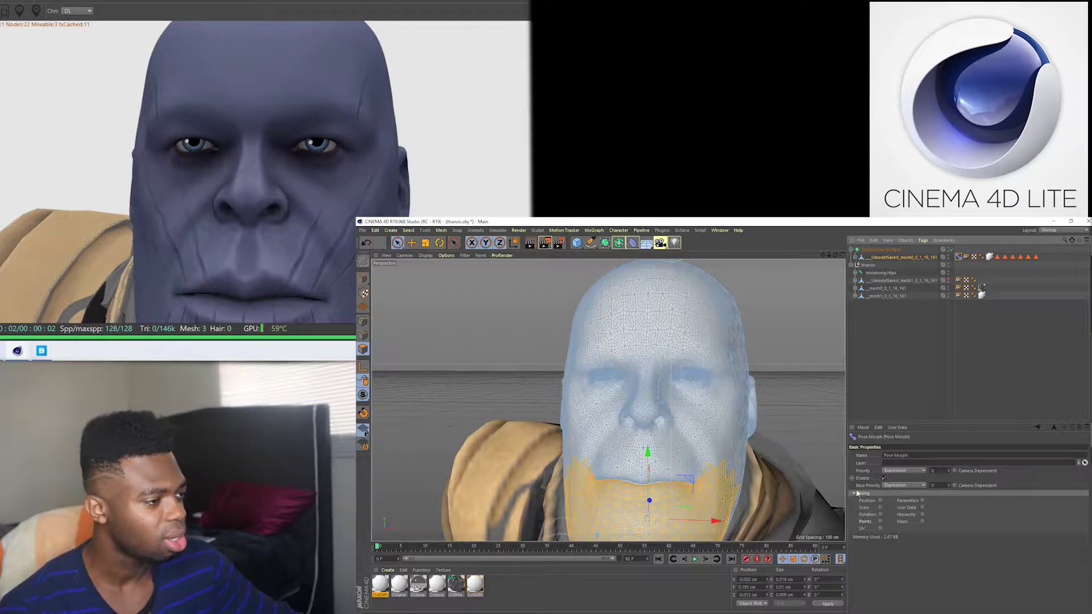
{"action": "left_click", "coordinate": [880, 521]}
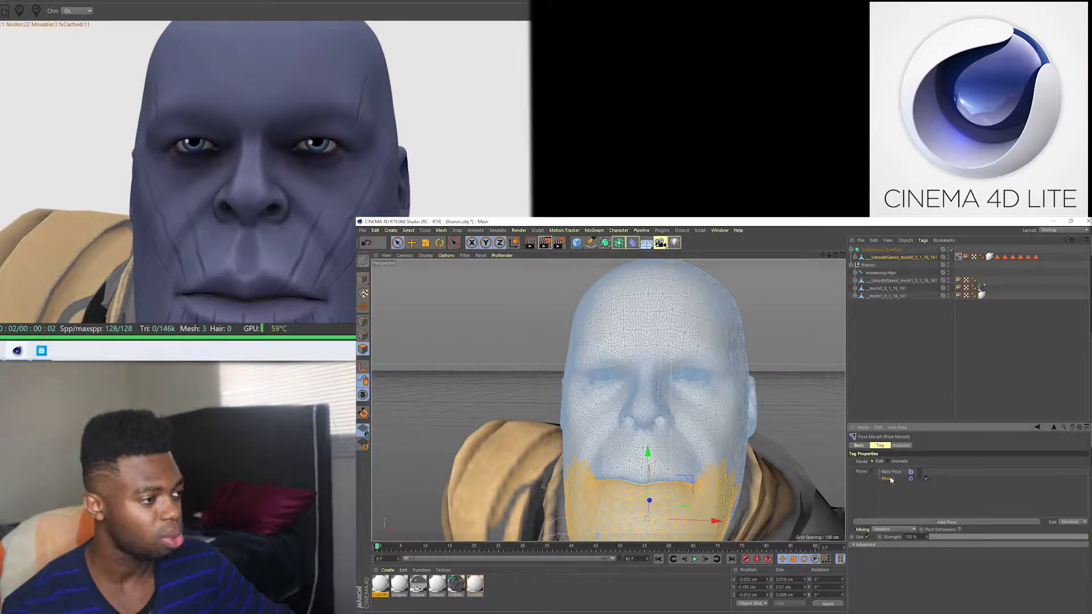
- Rename Pose.0 to 'lower jaw', recall the jaw selection, and pick that pose for editing
{"action": "double_click", "coordinate": [888, 478]}
{"action": "type", "text": "Lower Jaw"}
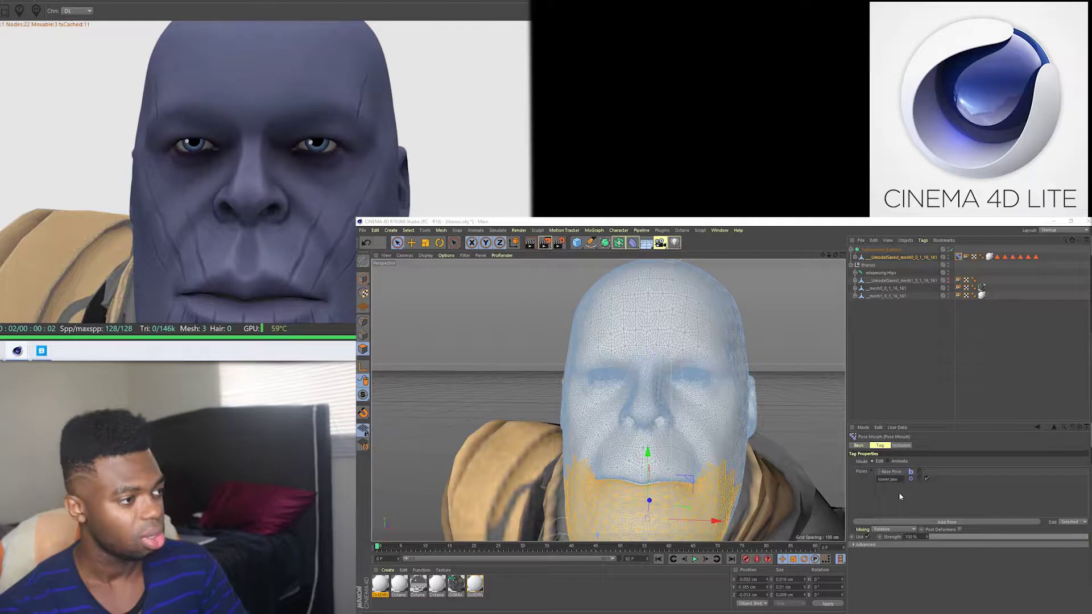
{"action": "key", "text": "Return"}
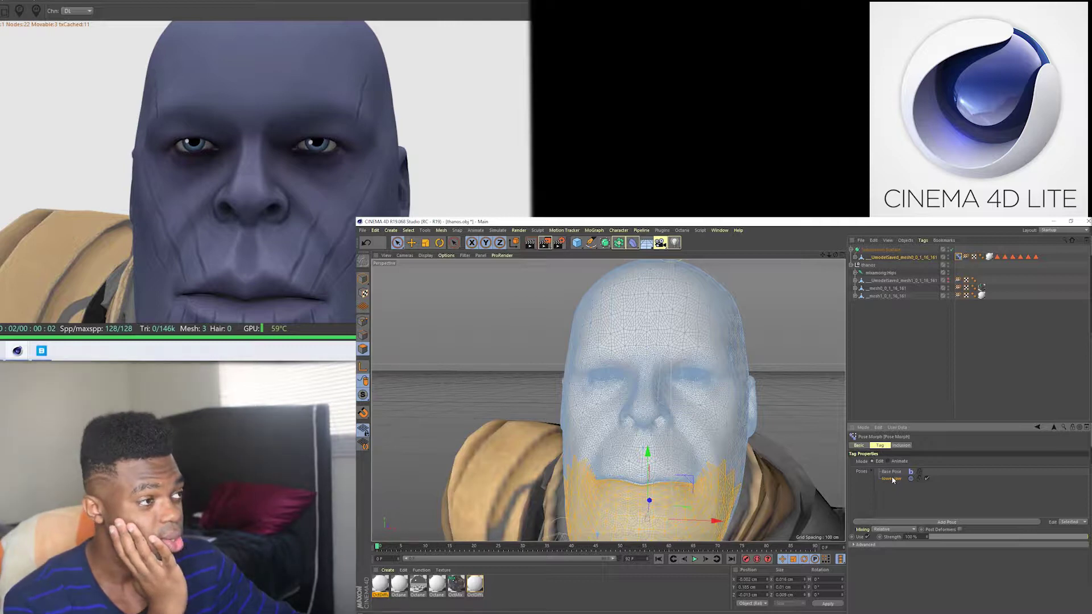
{"action": "left_click", "coordinate": [997, 257]}
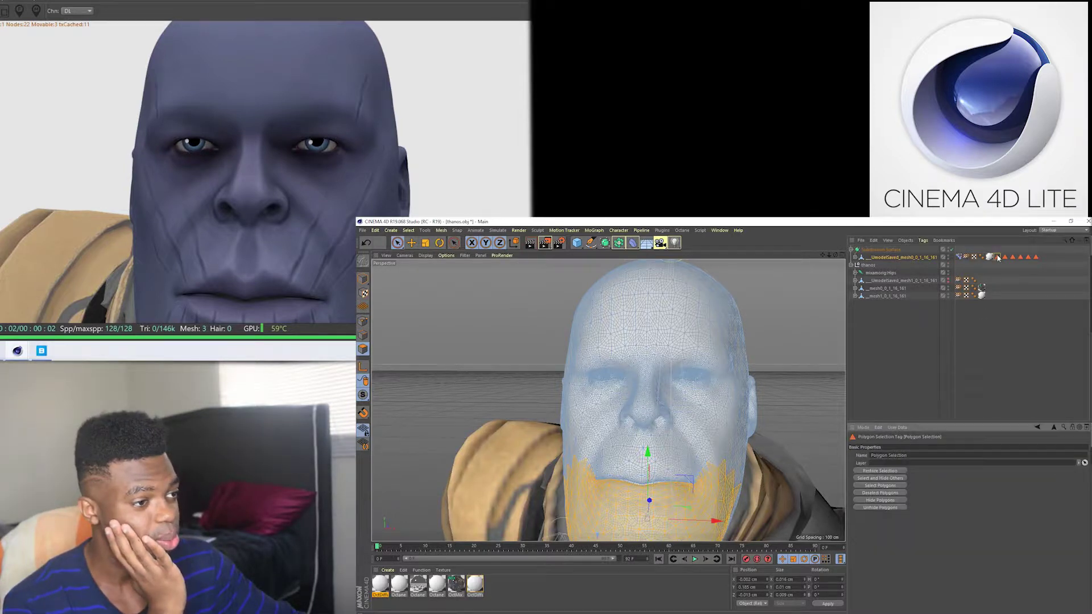
{"action": "left_click", "coordinate": [1005, 257]}
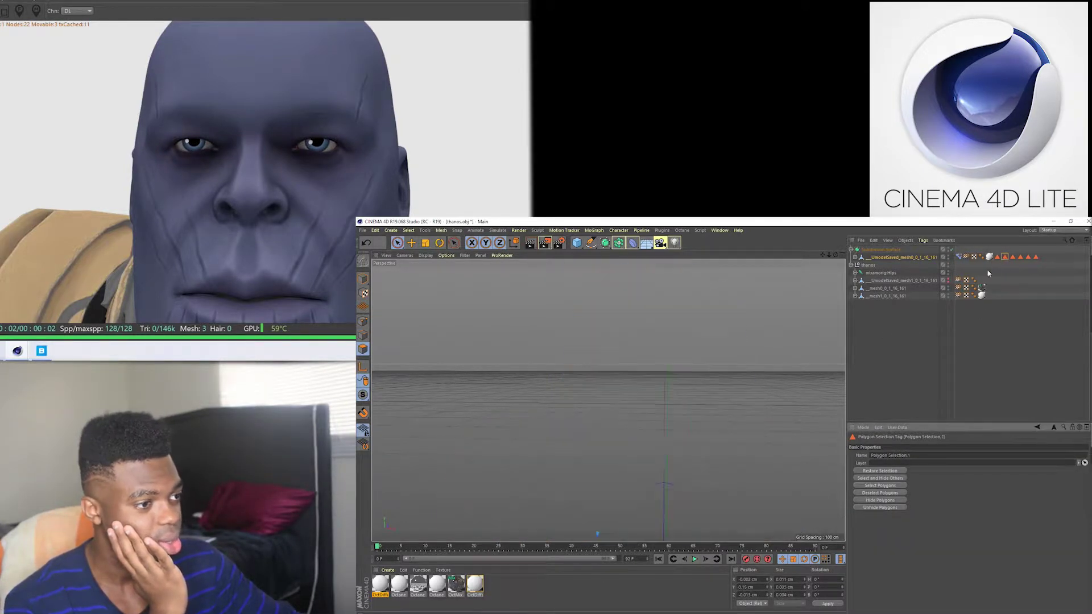
{"action": "left_click", "coordinate": [998, 257]}
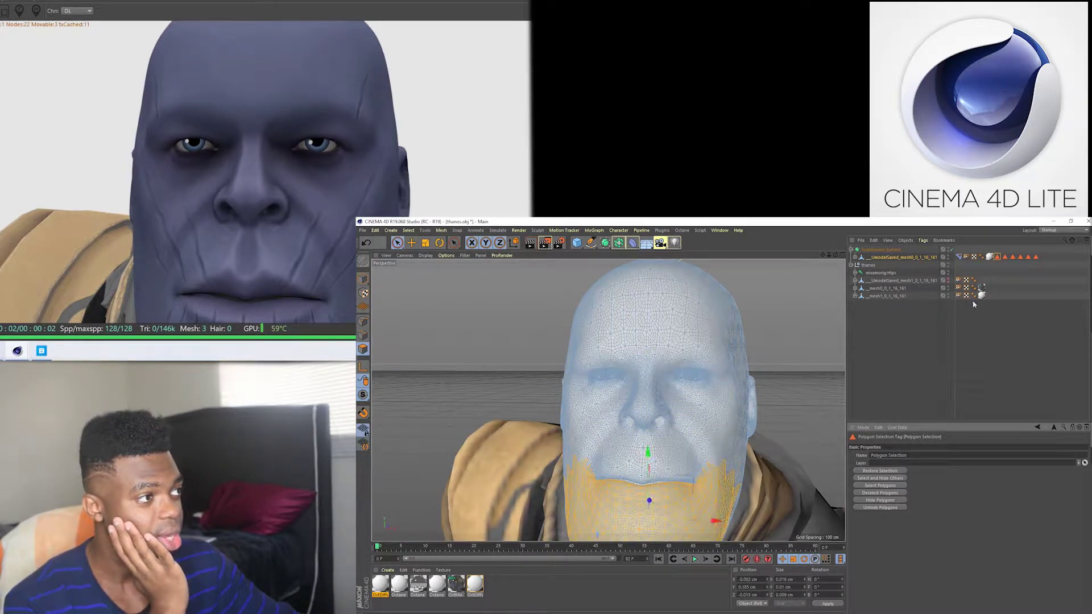
{"action": "left_click", "coordinate": [960, 258]}
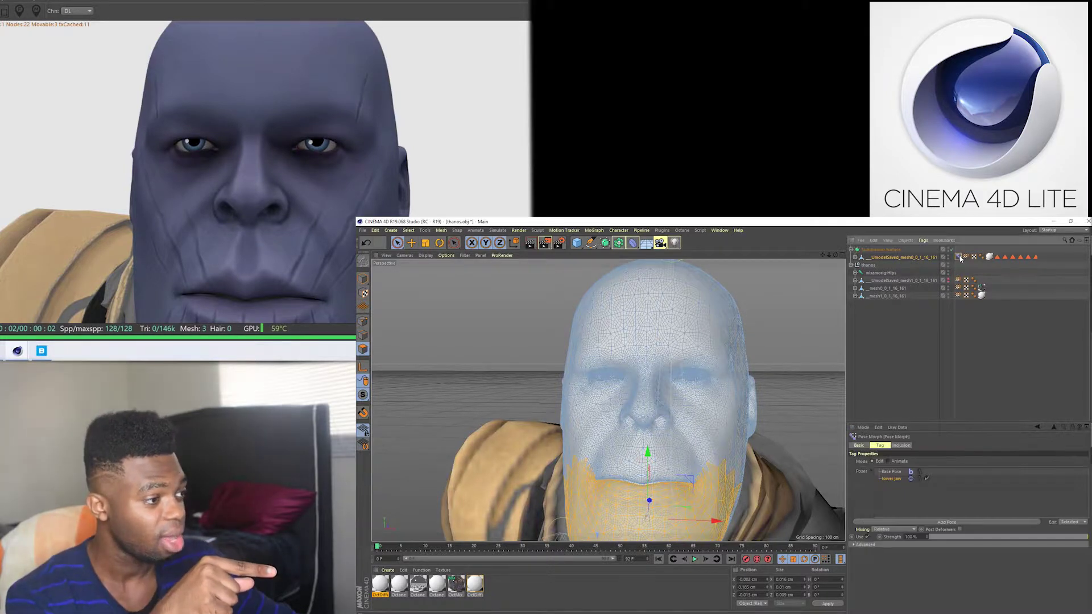
{"action": "left_click", "coordinate": [894, 479]}
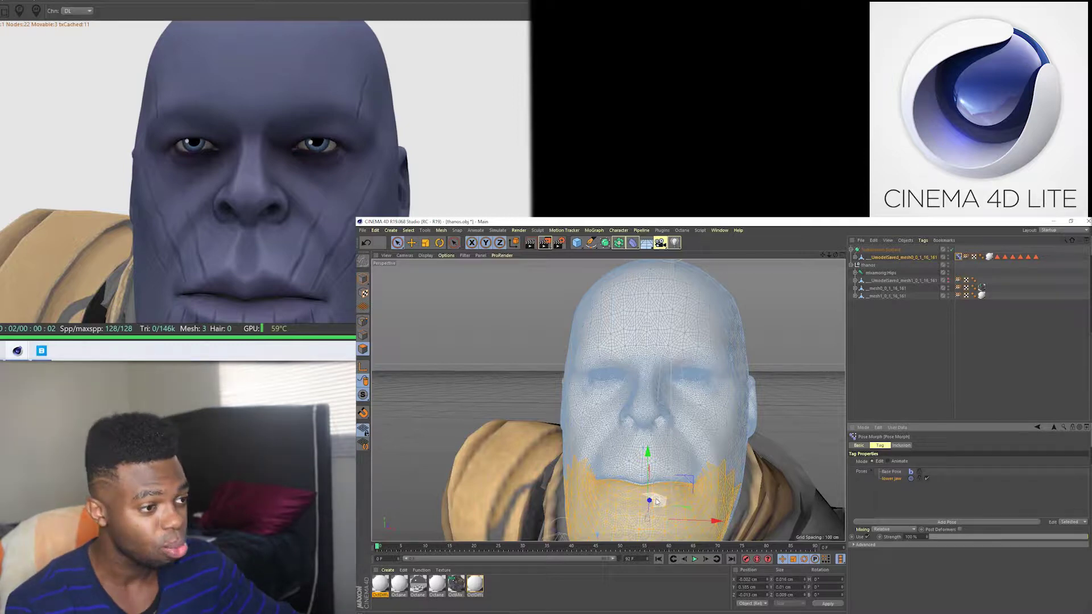
- Drag the chin points down in the lower jaw pose so Thanos's mouth opens
{"action": "left_click_drag", "start_coordinate": [650, 502], "coordinate": [656, 499]}
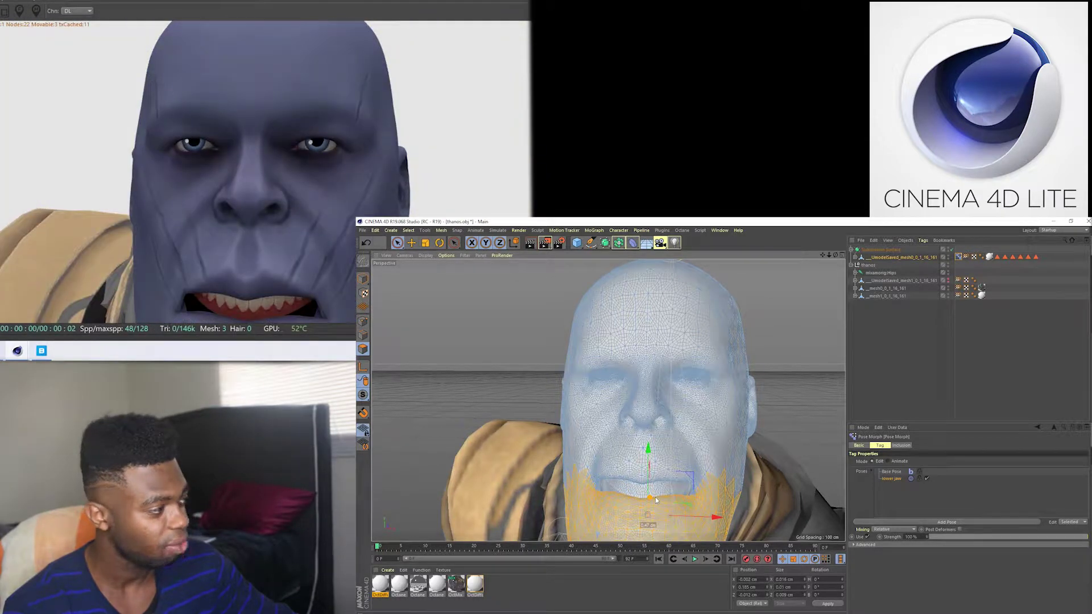
{"action": "left_click_drag", "start_coordinate": [656, 499], "coordinate": [656, 497]}
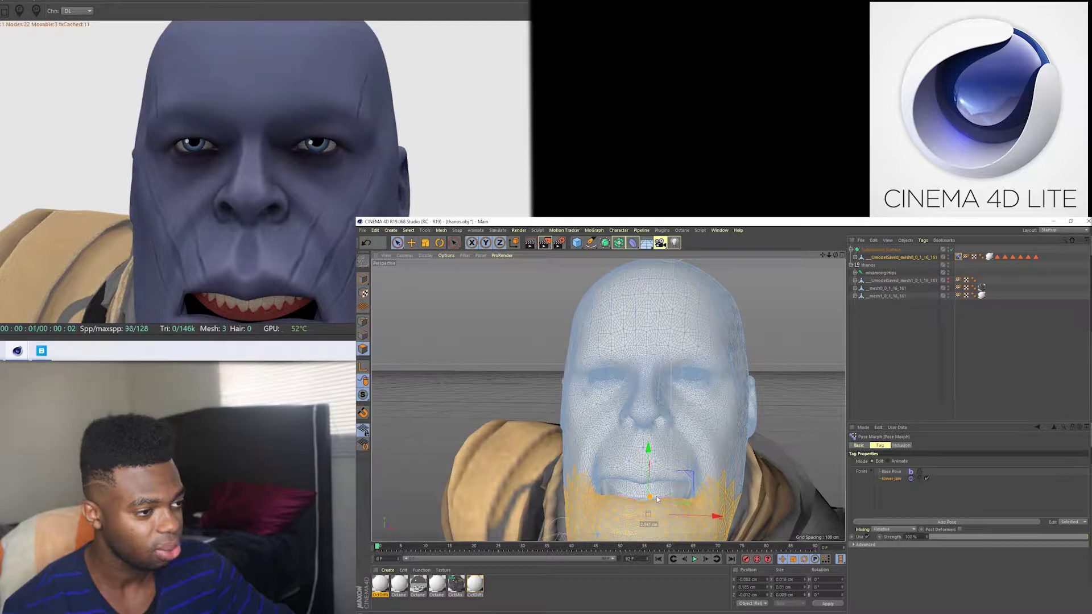
{"action": "left_click_drag", "start_coordinate": [656, 495], "coordinate": [708, 412]}
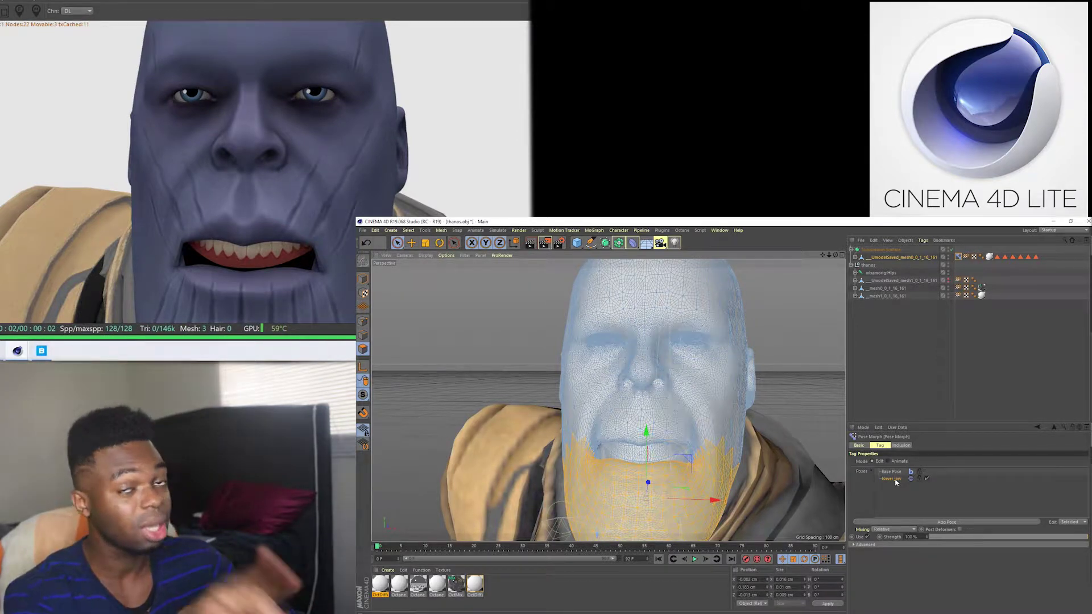
{"action": "left_click", "coordinate": [896, 482]}
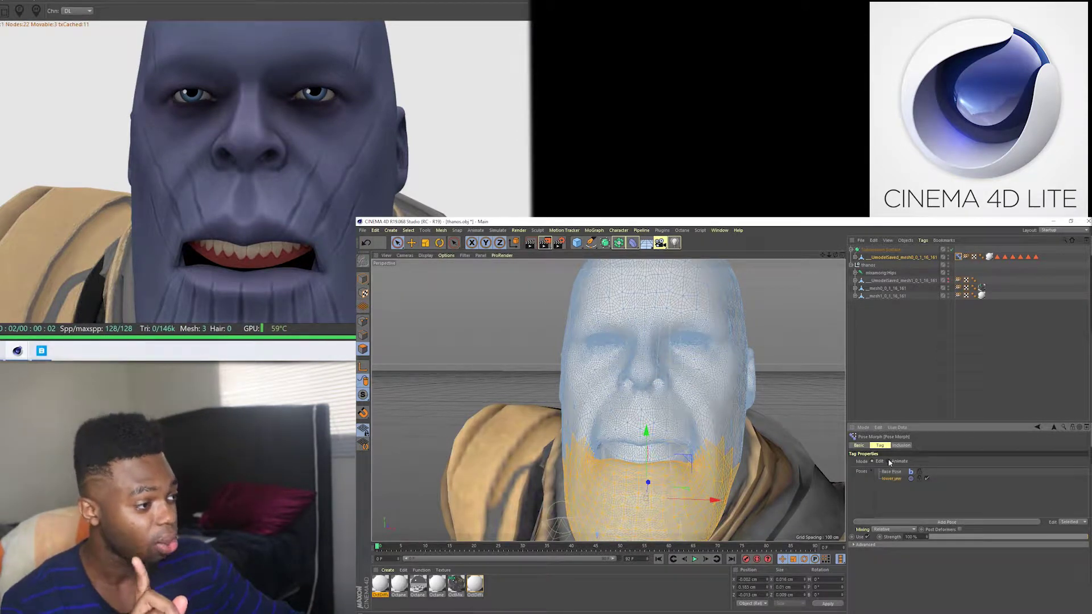
- Switch the Pose Morph to Animate mode and blend the lower jaw pose to 90%
{"action": "left_click", "coordinate": [890, 461]}
{"action": "mouse_move", "coordinate": [978, 489]}
{"action": "left_mouse_down"}
{"action": "mouse_move", "coordinate": [947, 489]}
{"action": "mouse_move", "coordinate": [963, 502]}
{"action": "mouse_move", "coordinate": [894, 485]}
{"action": "left_mouse_up"}
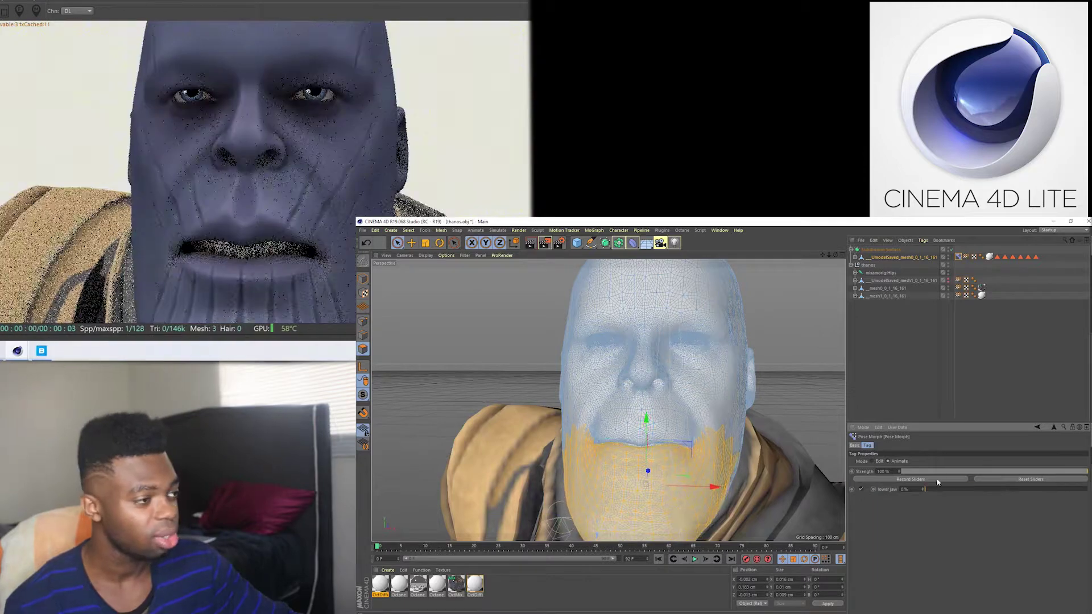
{"action": "left_click_drag", "start_coordinate": [967, 492], "coordinate": [852, 510]}
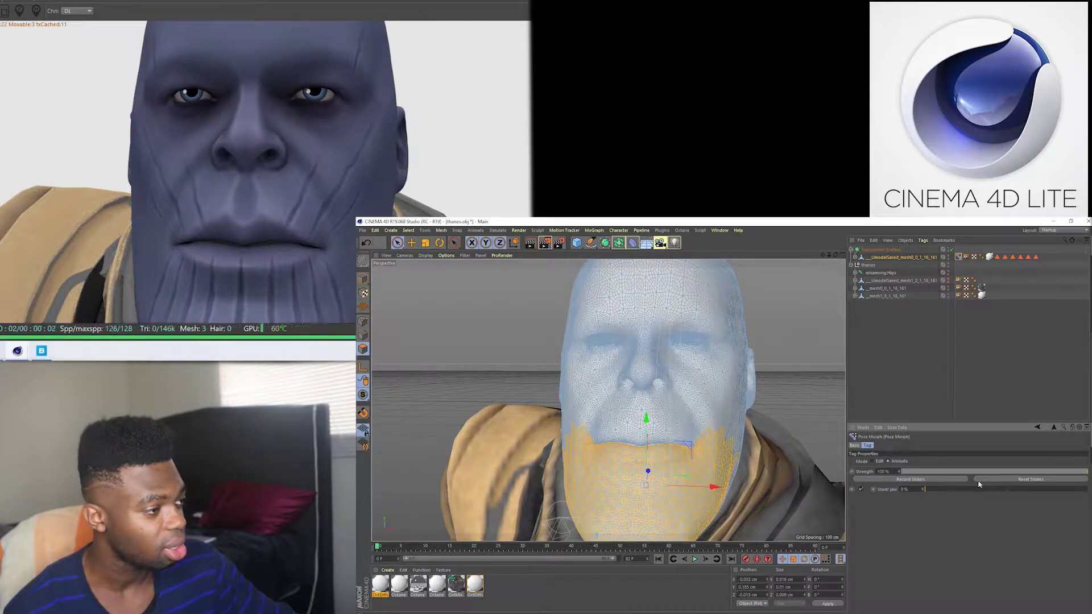
{"action": "left_click_drag", "start_coordinate": [973, 492], "coordinate": [1048, 490]}
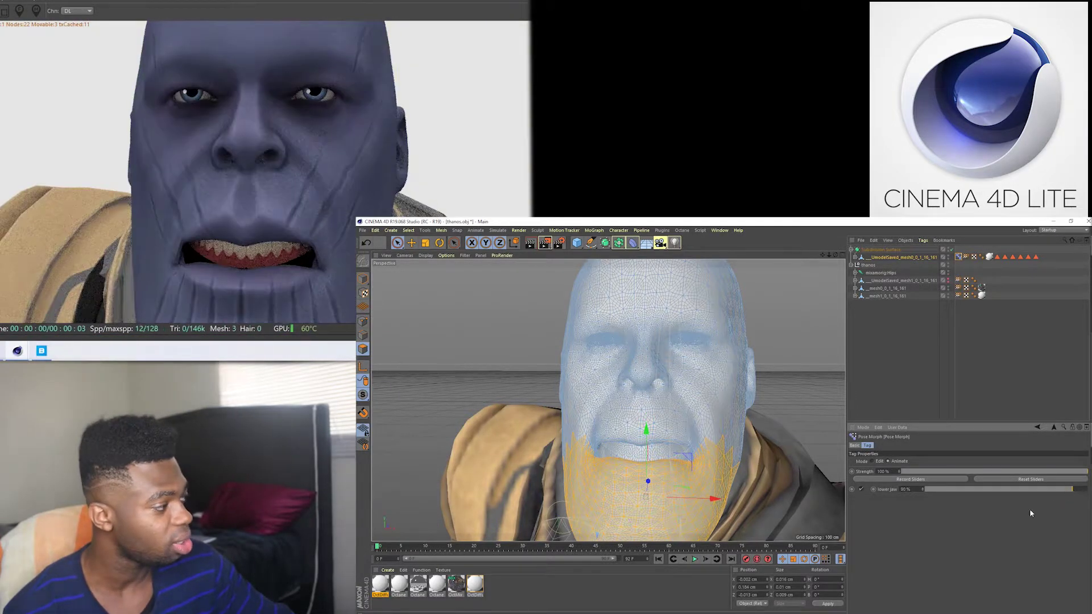
{"action": "left_click_drag", "start_coordinate": [701, 448], "coordinate": [663, 405], "text": "alt"}
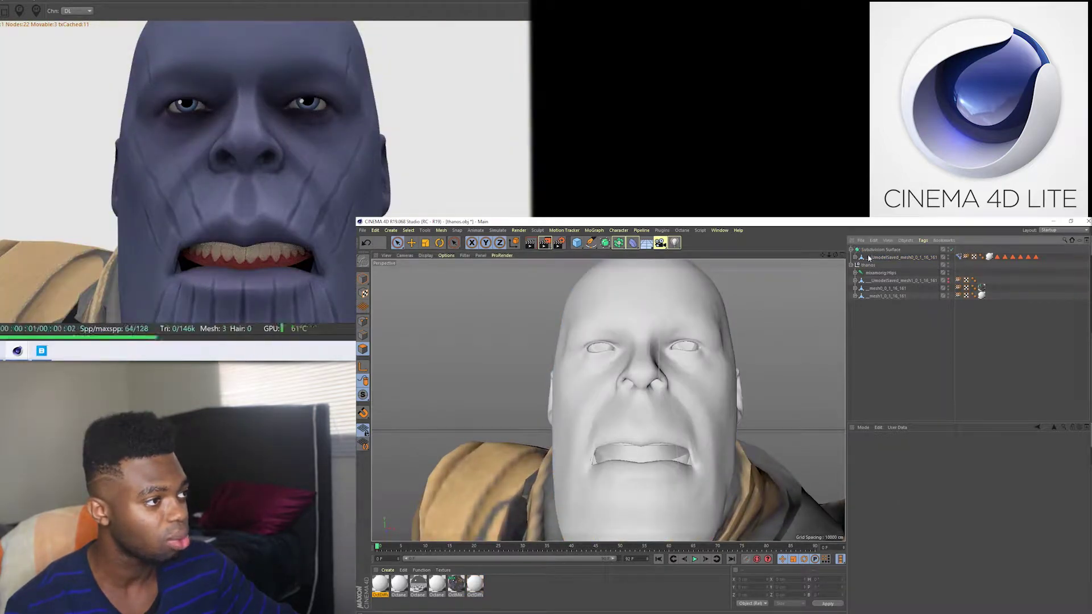
- Select the head mesh, clear the chin selection, and activate Live Selection
{"action": "left_click", "coordinate": [643, 310]}
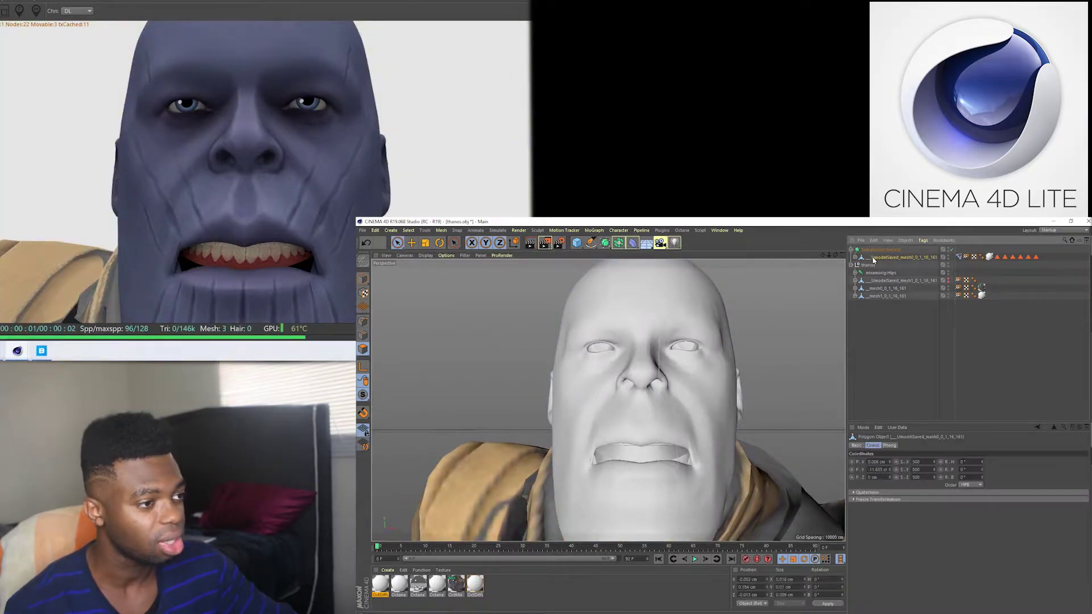
{"action": "left_click", "coordinate": [406, 230]}
{"action": "left_click", "coordinate": [424, 250]}
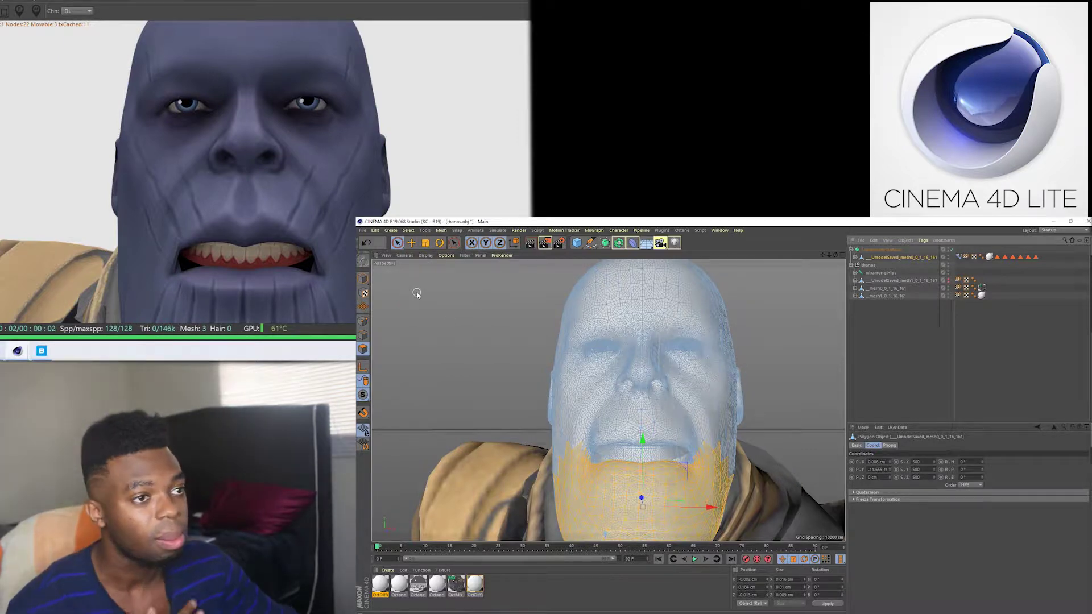
{"action": "left_click", "coordinate": [412, 231]}
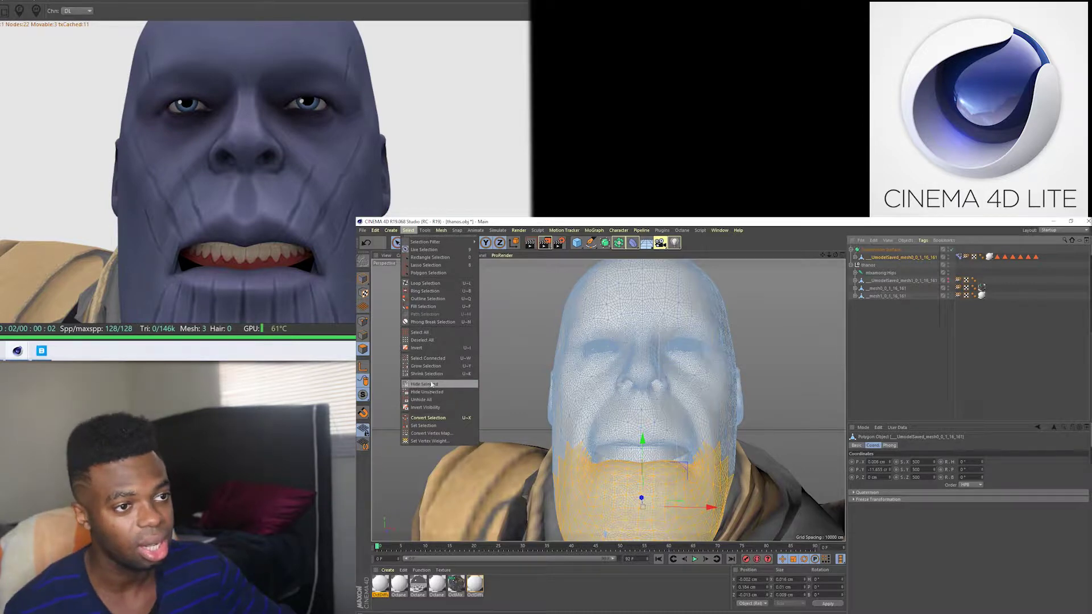
{"action": "left_click", "coordinate": [422, 340]}
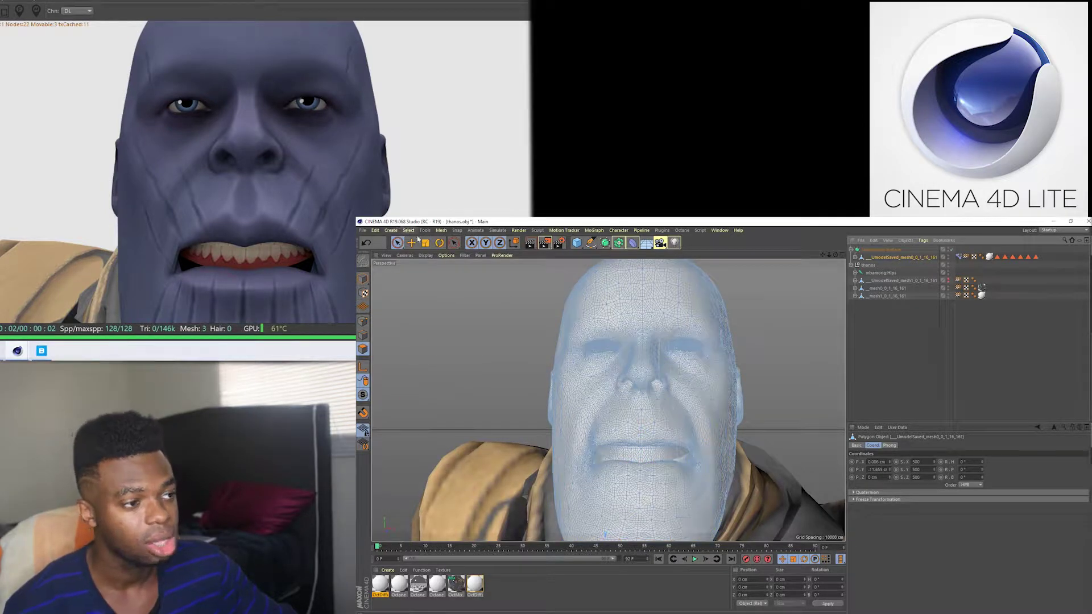
{"action": "left_click", "coordinate": [398, 243]}
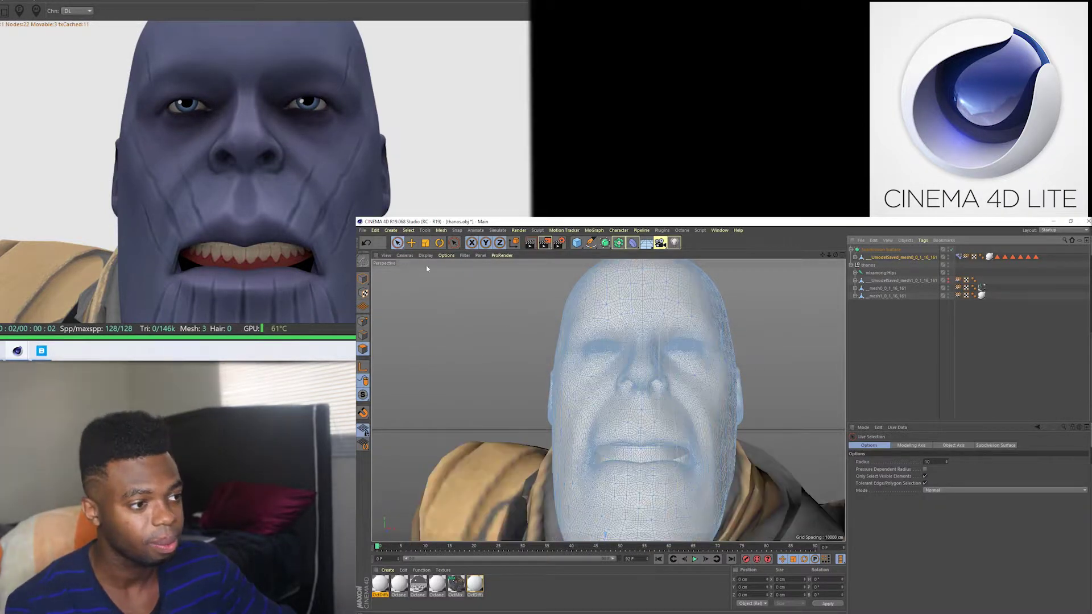
- Paint the lip polygons and store them as a new Polygon Selection tag
{"action": "left_click_drag", "start_coordinate": [638, 453], "coordinate": [638, 451]}
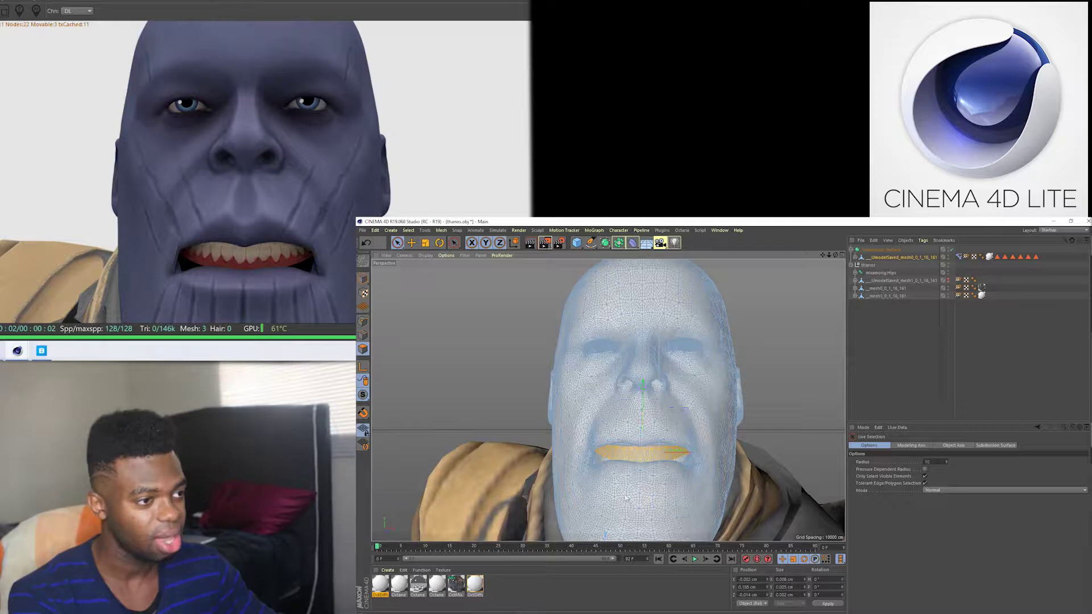
{"action": "left_click_drag", "start_coordinate": [628, 499], "coordinate": [658, 445], "text": "alt"}
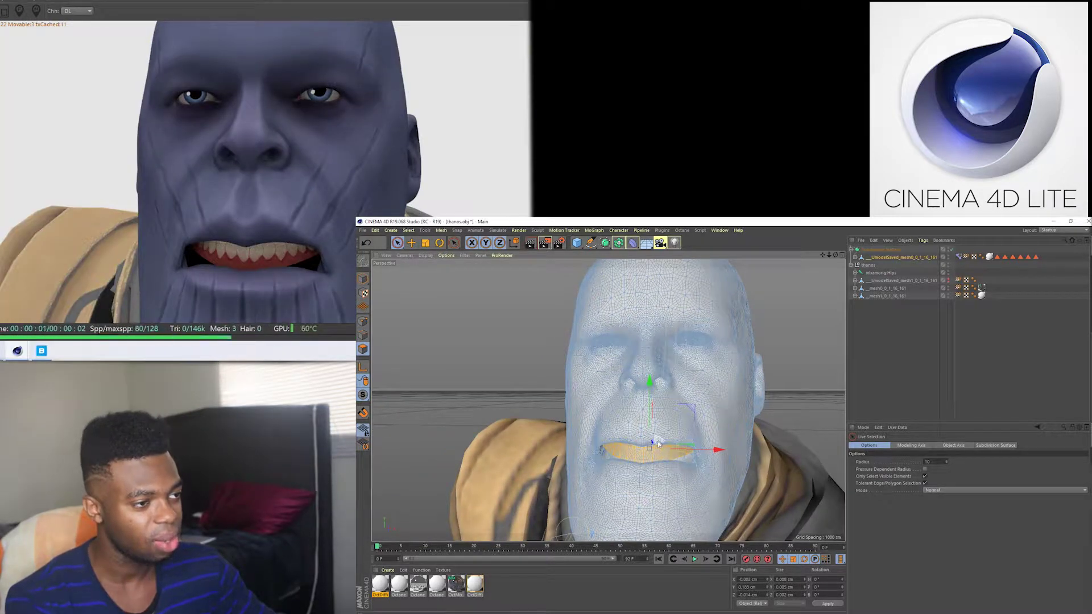
{"action": "left_click_drag", "start_coordinate": [654, 446], "coordinate": [664, 448]}
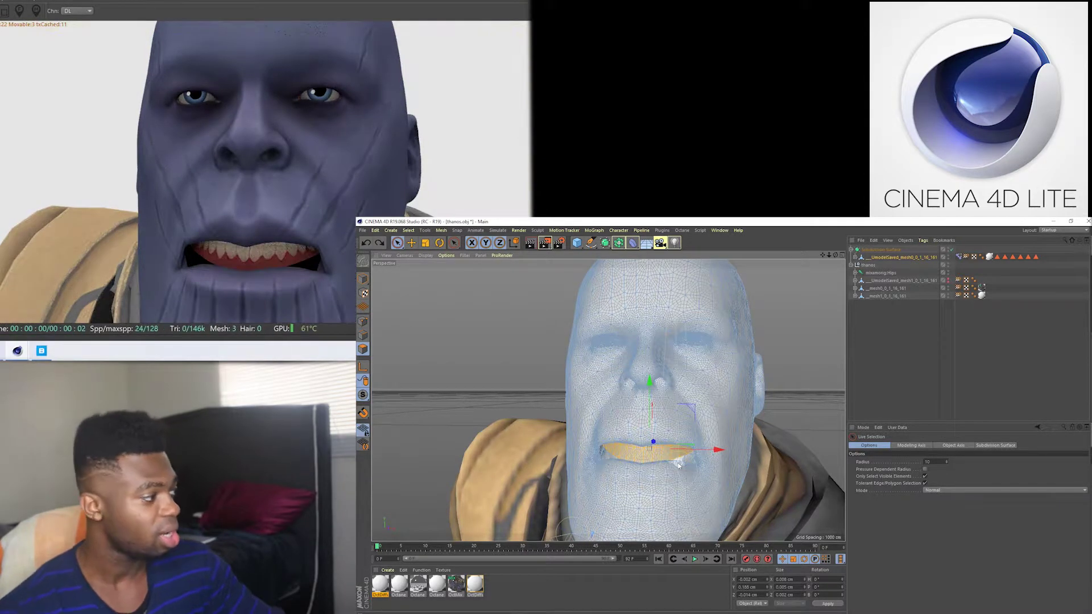
{"action": "left_click", "coordinate": [408, 230]}
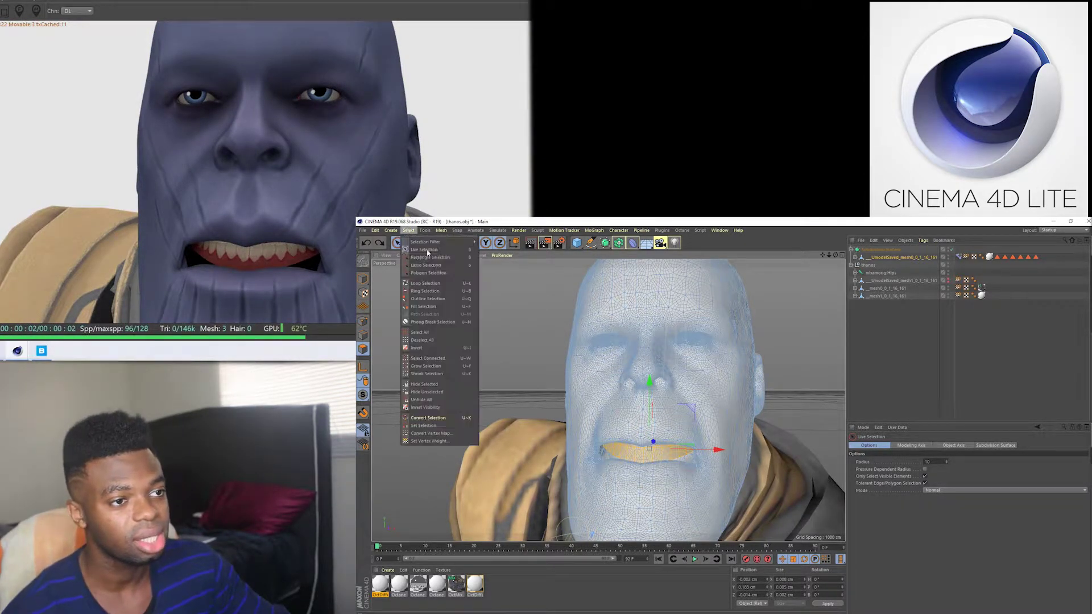
{"action": "left_click", "coordinate": [424, 425]}
{"action": "left_click", "coordinate": [908, 329]}
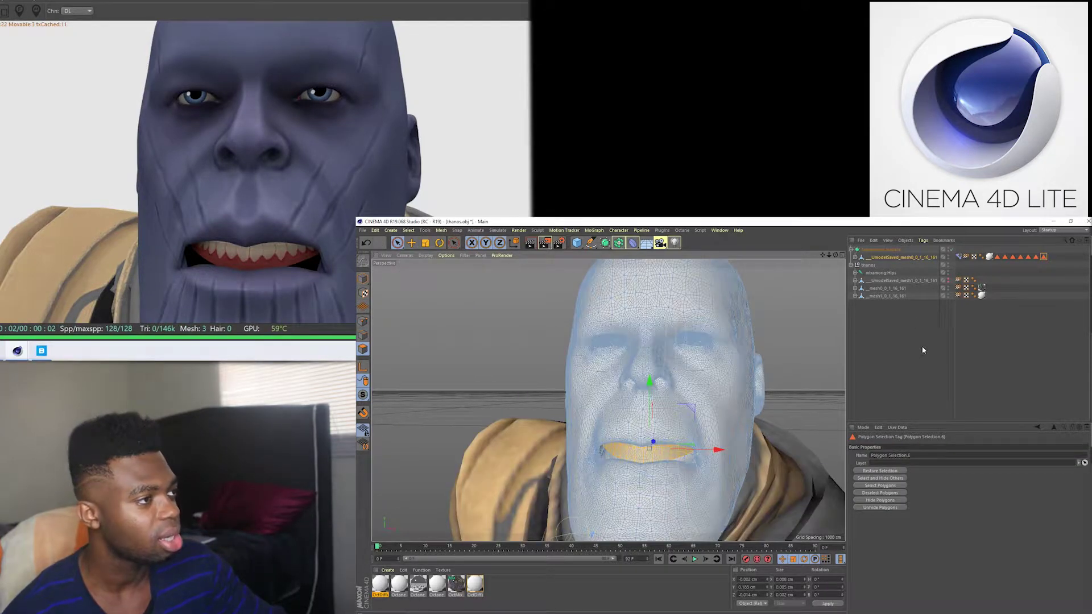
{"action": "left_click", "coordinate": [905, 257]}
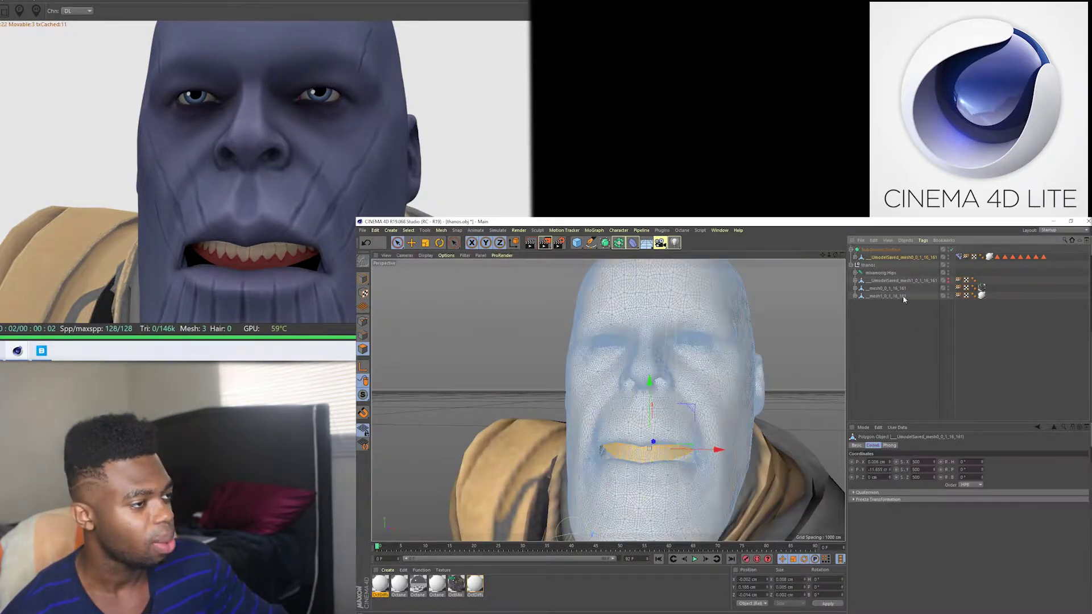
- Add a third pose to Thanos's Pose Morph tag in Edit mode and name it 'lower lip'
{"action": "left_click", "coordinate": [958, 257]}
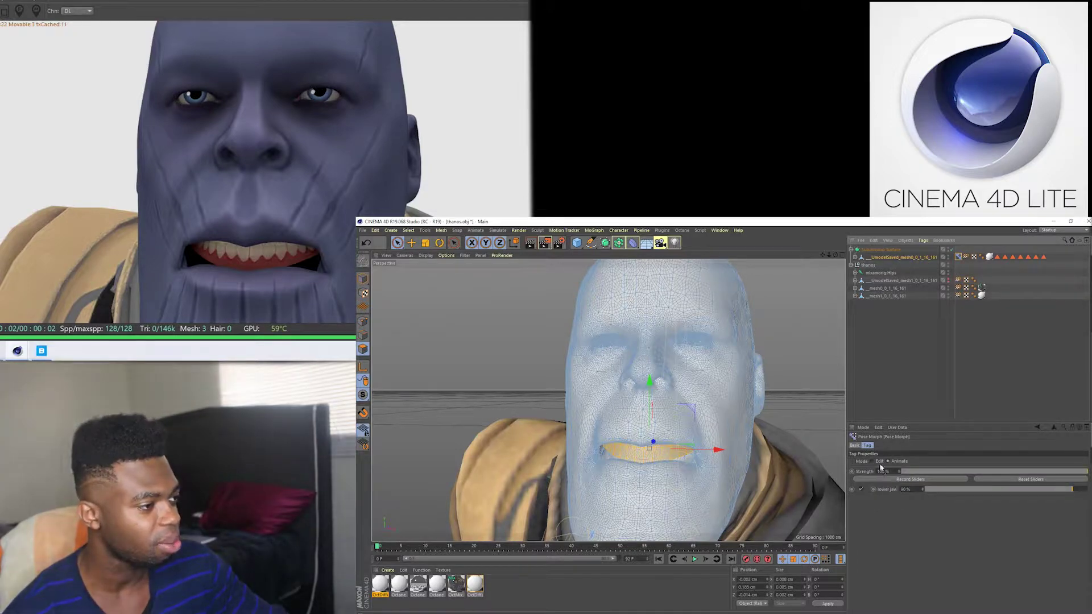
{"action": "left_click", "coordinate": [882, 461]}
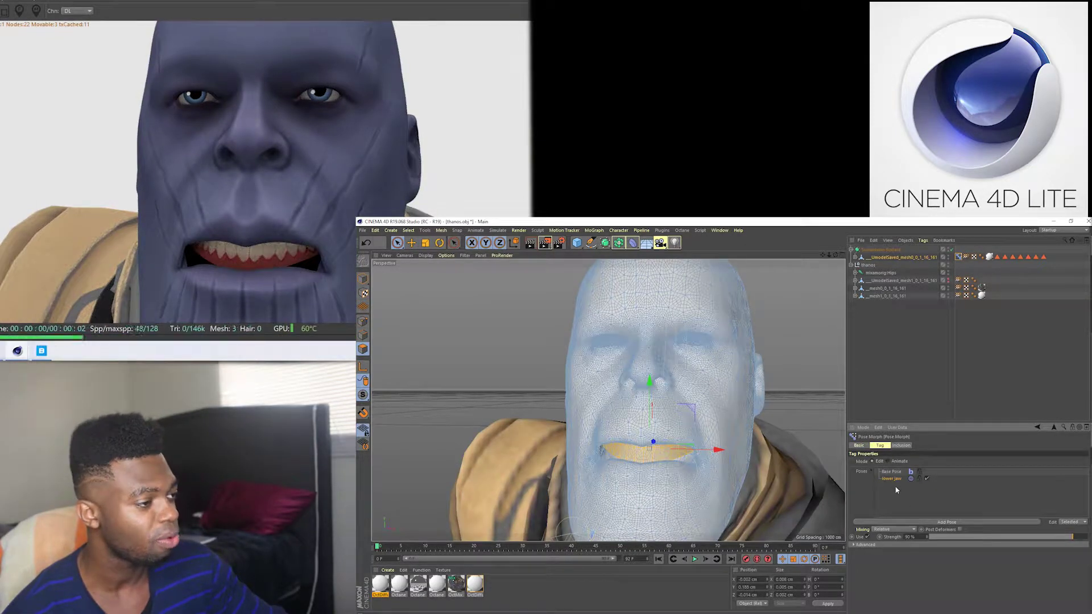
{"action": "left_click", "coordinate": [909, 522]}
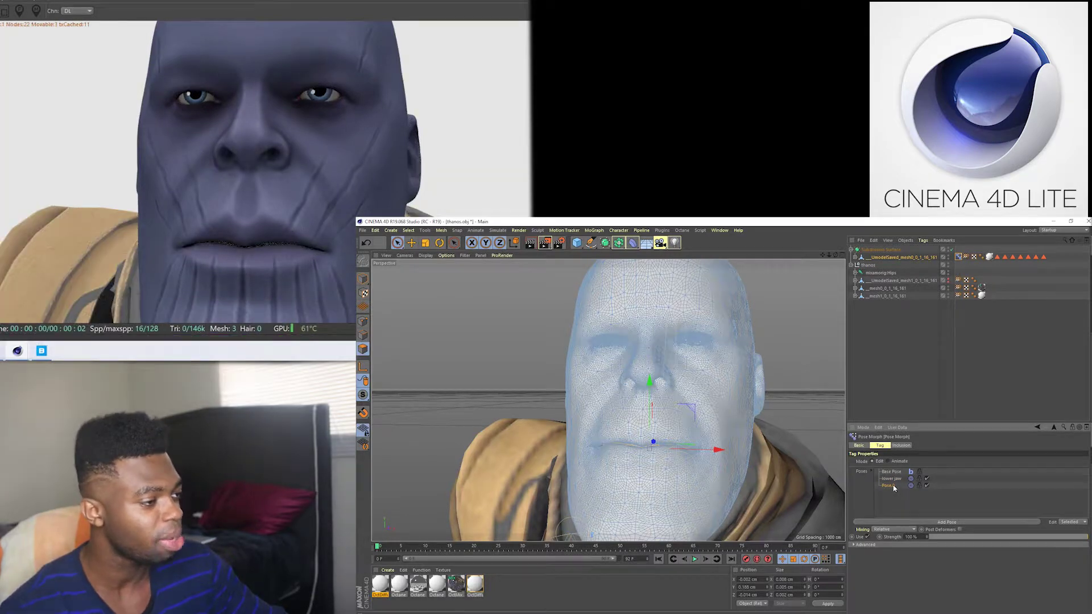
{"action": "double_click", "coordinate": [885, 486]}
{"action": "type", "text": "lower lip"}
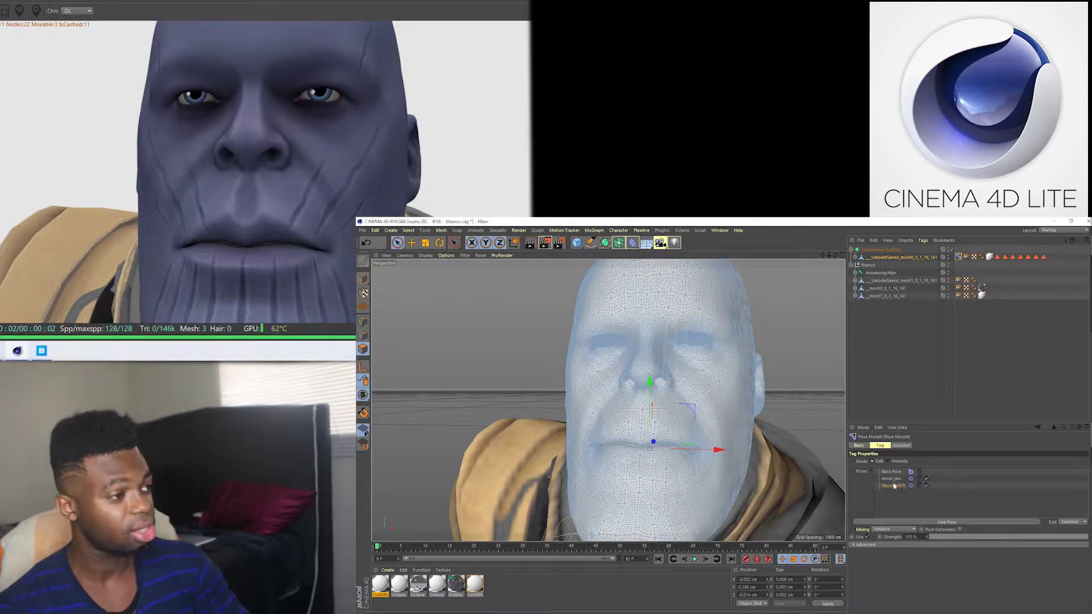
{"action": "key", "text": "Return"}
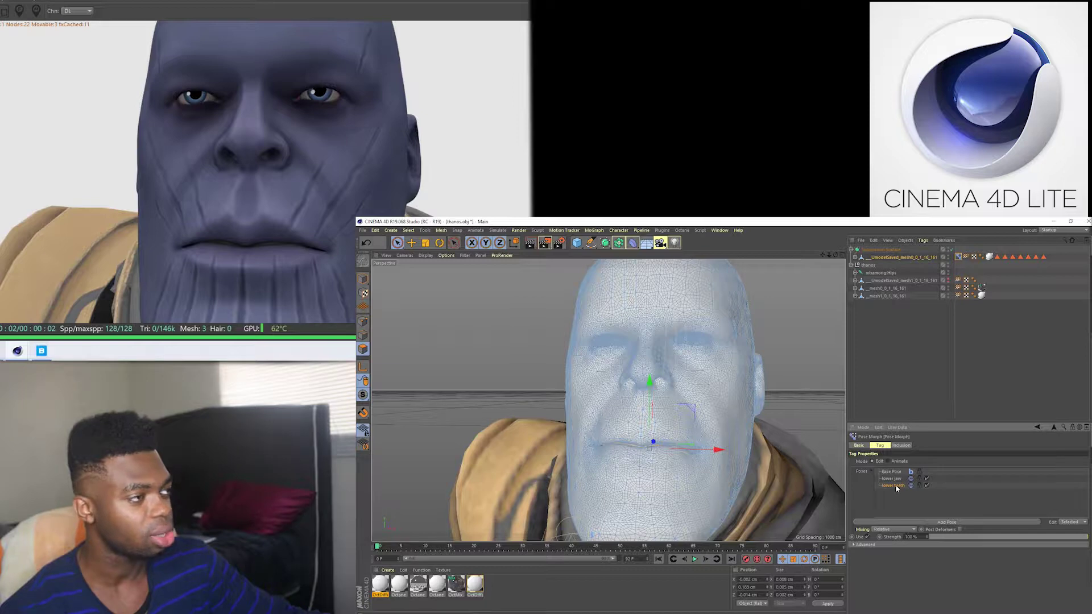
- Nudge the selected mouth points slightly downward for the new pose
{"action": "left_click", "coordinate": [1043, 256]}
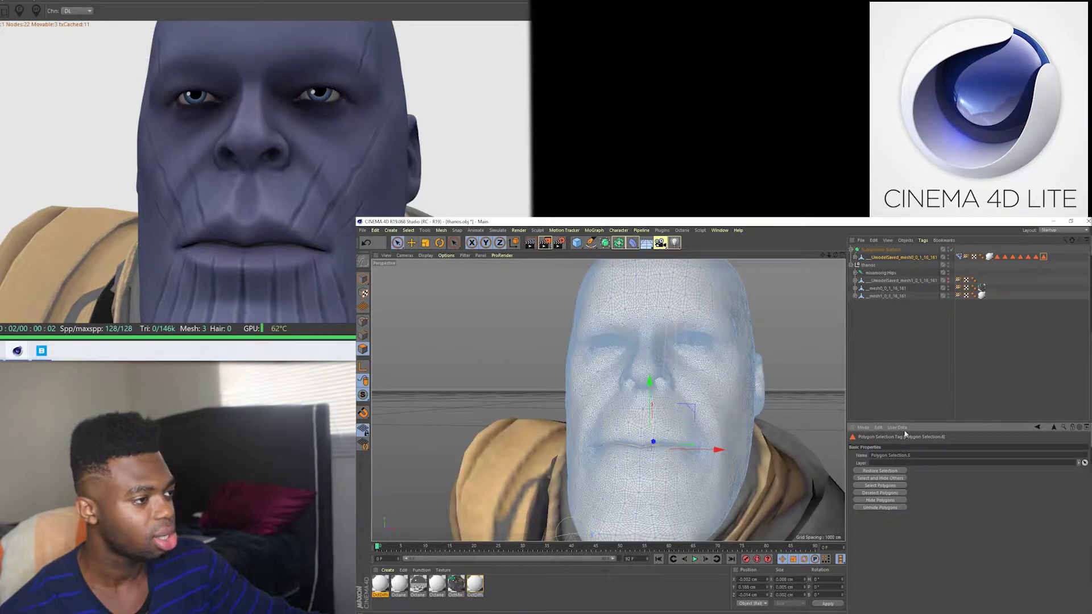
{"action": "left_click", "coordinate": [958, 257]}
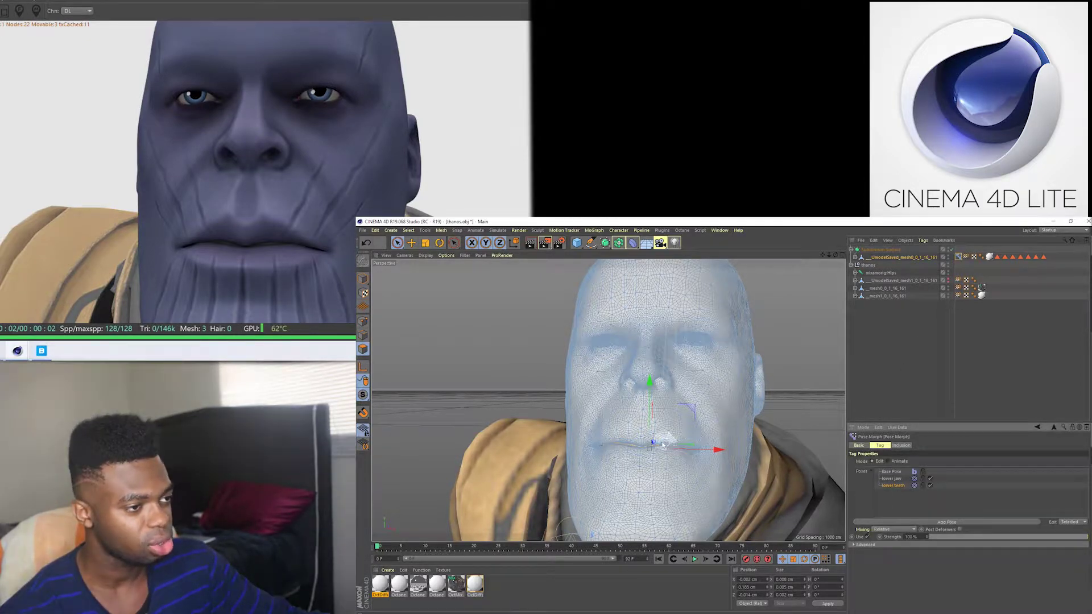
{"action": "left_click_drag", "start_coordinate": [654, 443], "coordinate": [654, 448]}
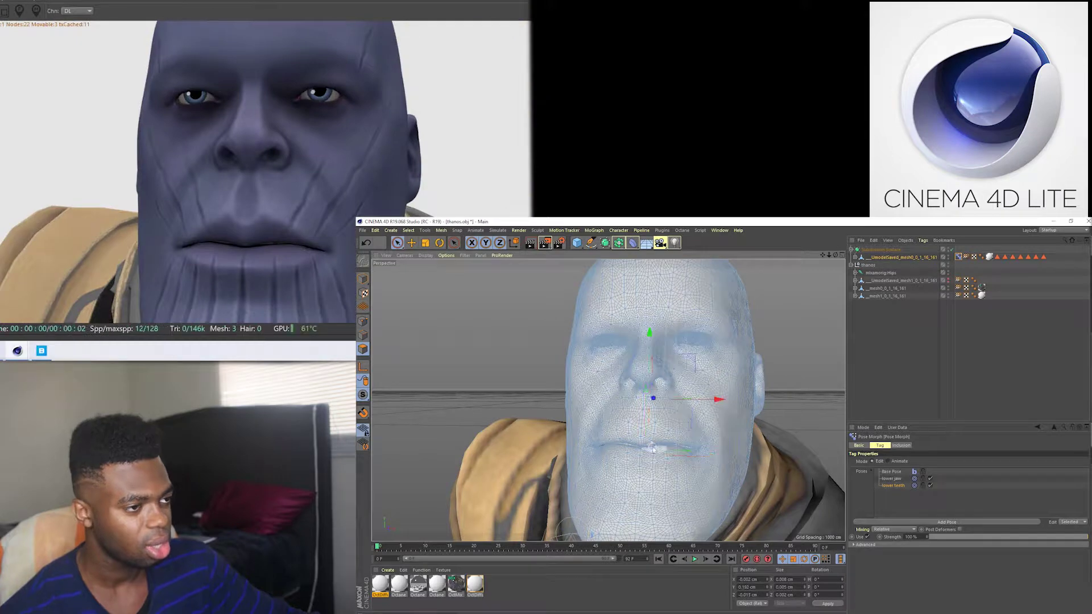
- Test the lower teeth pose at 0% in Animate mode, then delete it and add a blank pose
{"action": "left_click", "coordinate": [888, 461]}
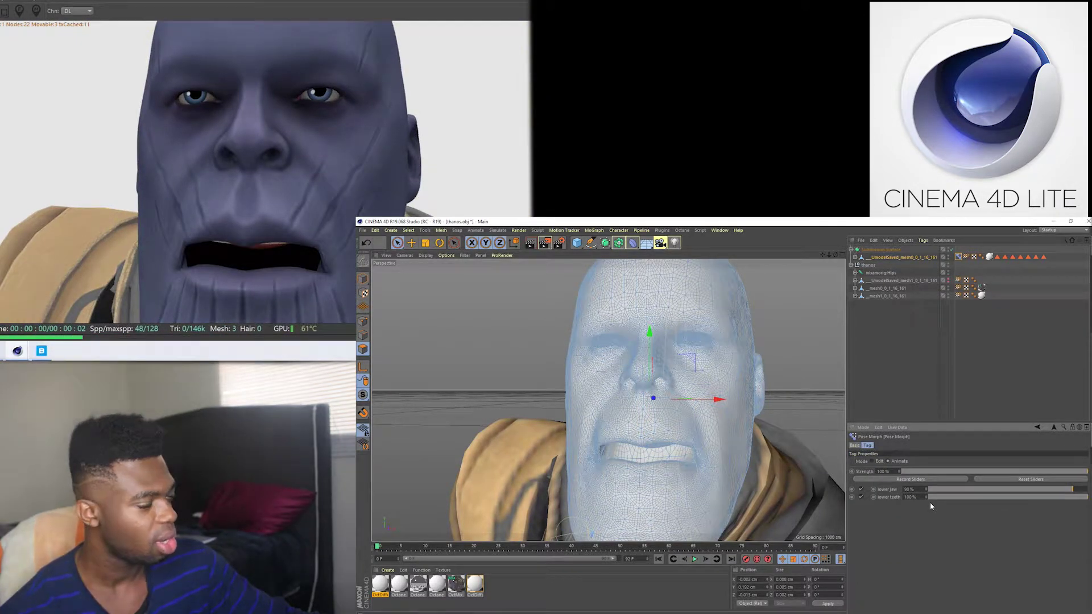
{"action": "mouse_move", "coordinate": [1000, 500]}
{"action": "left_mouse_down"}
{"action": "mouse_move", "coordinate": [909, 498]}
{"action": "mouse_move", "coordinate": [1086, 501]}
{"action": "left_mouse_up"}
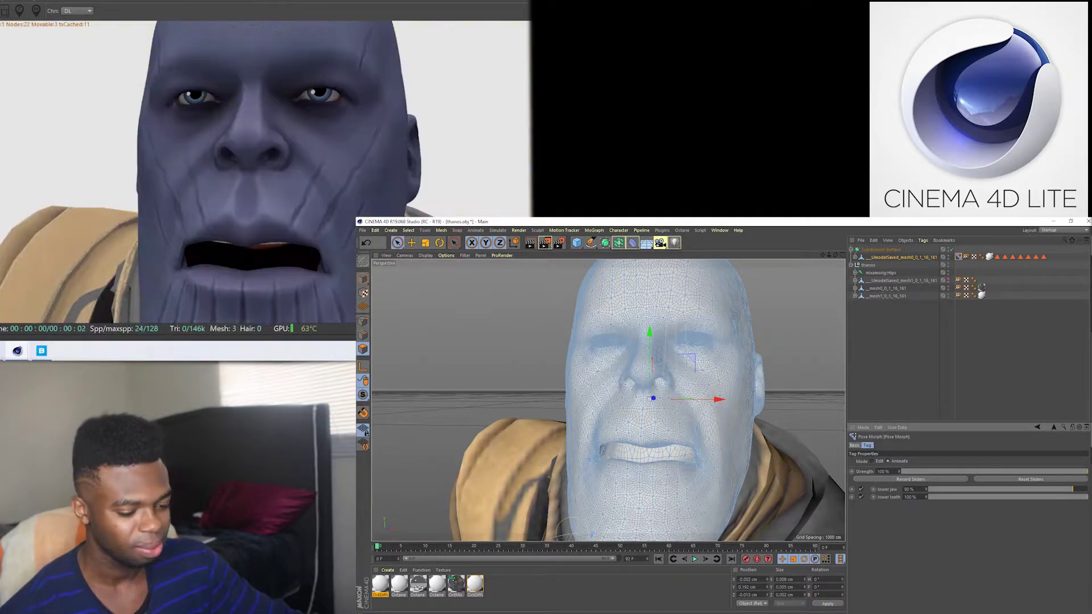
{"action": "left_click", "coordinate": [873, 462]}
{"action": "key", "text": "Delete"}
{"action": "left_click", "coordinate": [898, 521]}
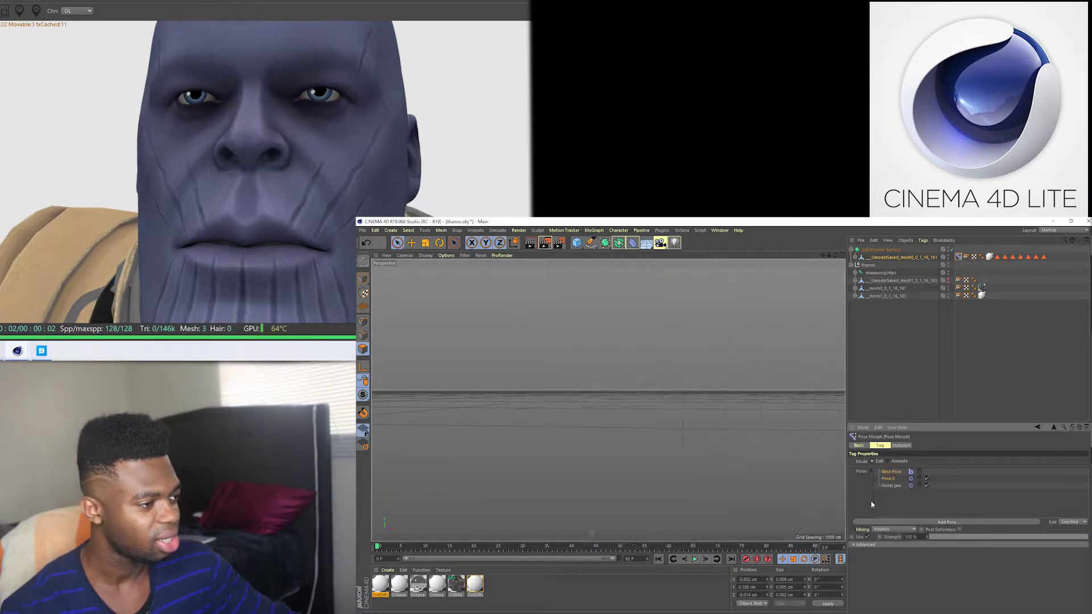
- Rename the new Pose.0 entry to lower teeth, keeping the lower jaw pose
{"action": "double_click", "coordinate": [889, 486]}
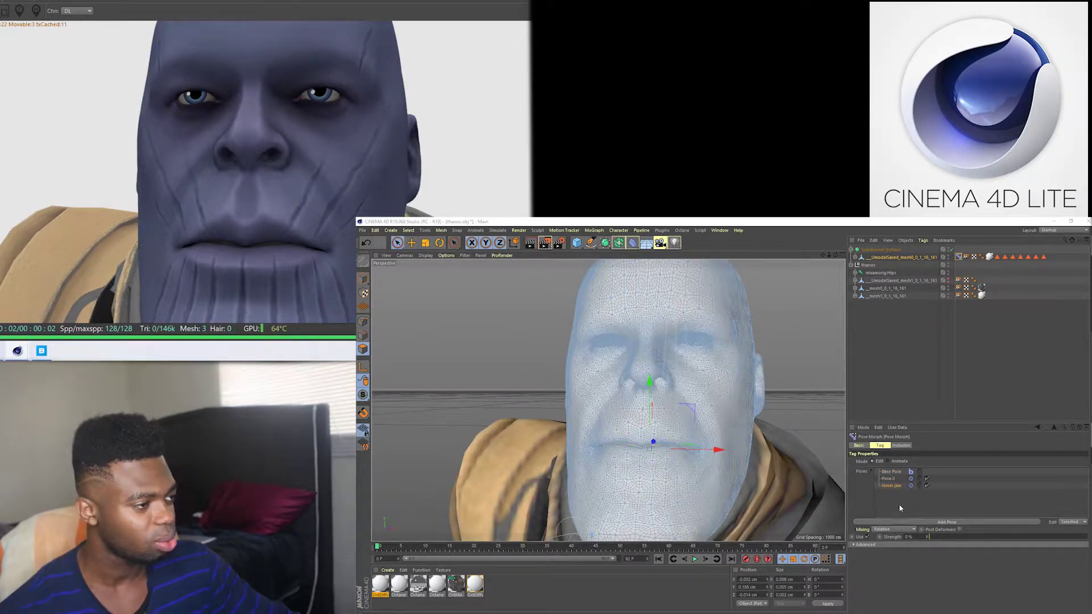
{"action": "double_click", "coordinate": [887, 478]}
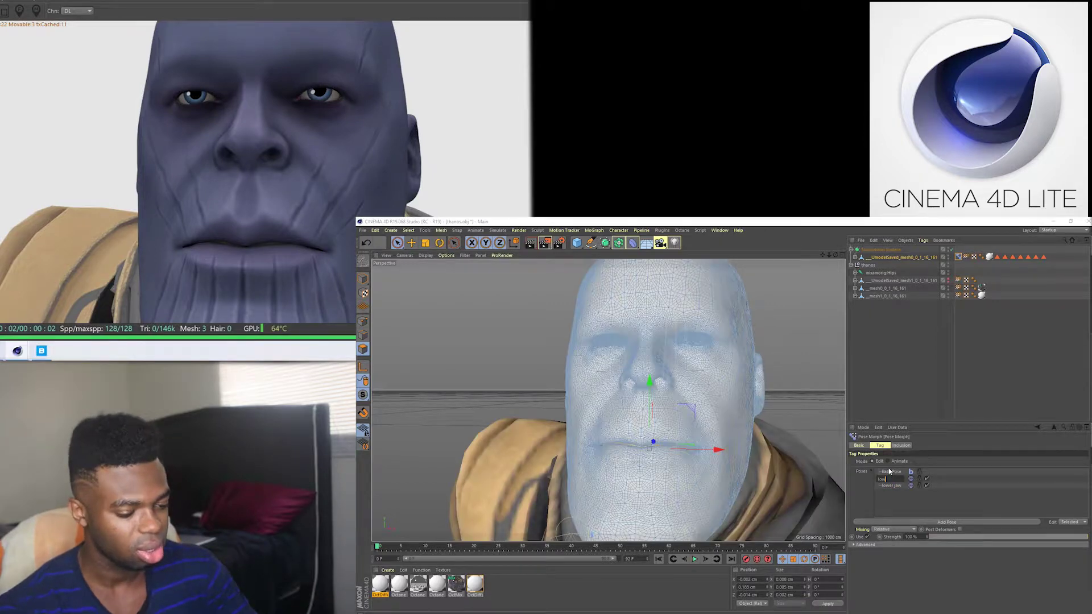
{"action": "key", "text": "Return"}
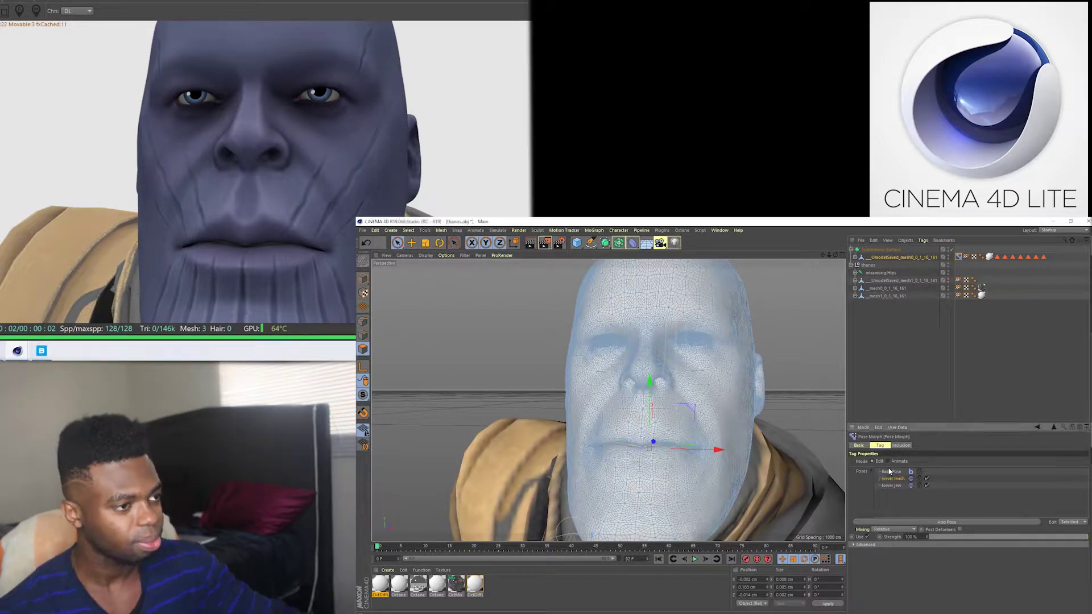
- Nudge a lip point slightly, then undo the move
{"action": "left_click", "coordinate": [655, 442]}
{"action": "left_click_drag", "start_coordinate": [654, 444], "coordinate": [657, 443]}
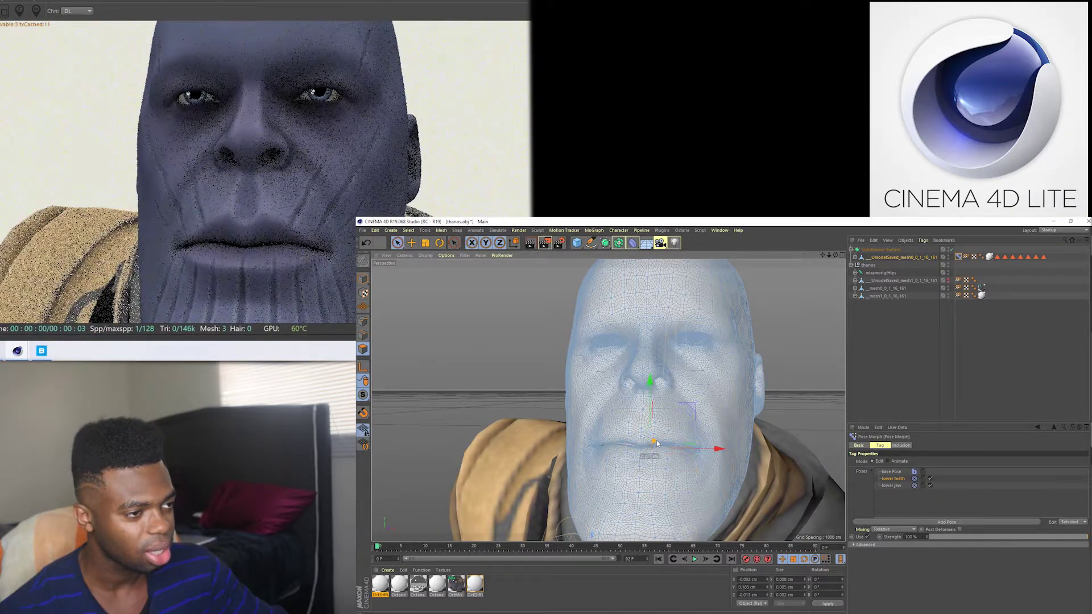
{"action": "key", "text": "ctrl+z"}
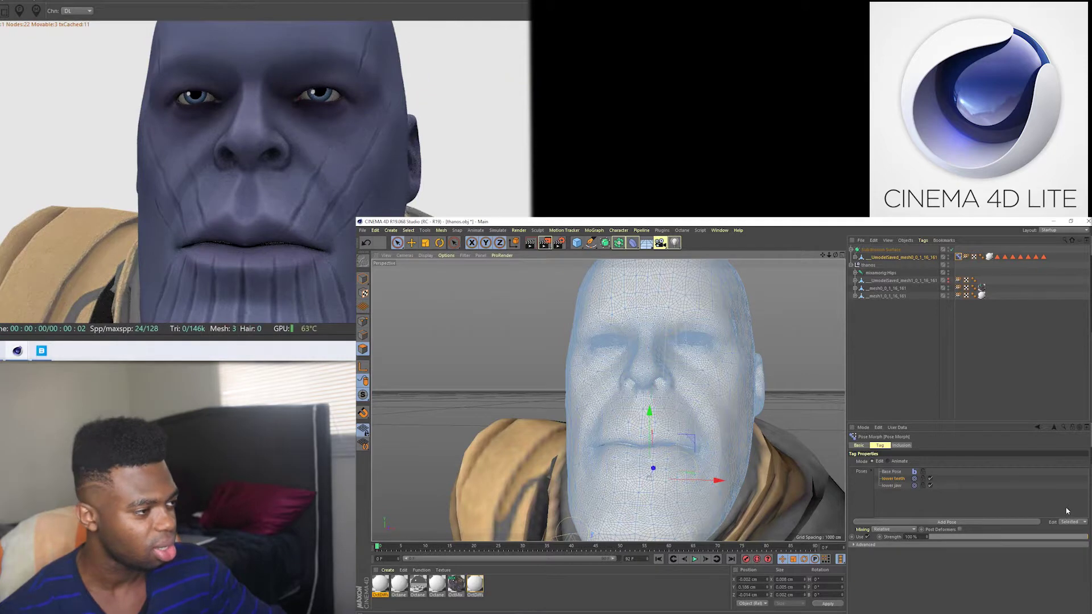
- Test the lower teeth pose at about 14% and 37%, reset all sliders, and return to Edit mode
{"action": "left_click", "coordinate": [899, 461]}
{"action": "left_click_drag", "start_coordinate": [946, 490], "coordinate": [1039, 498]}
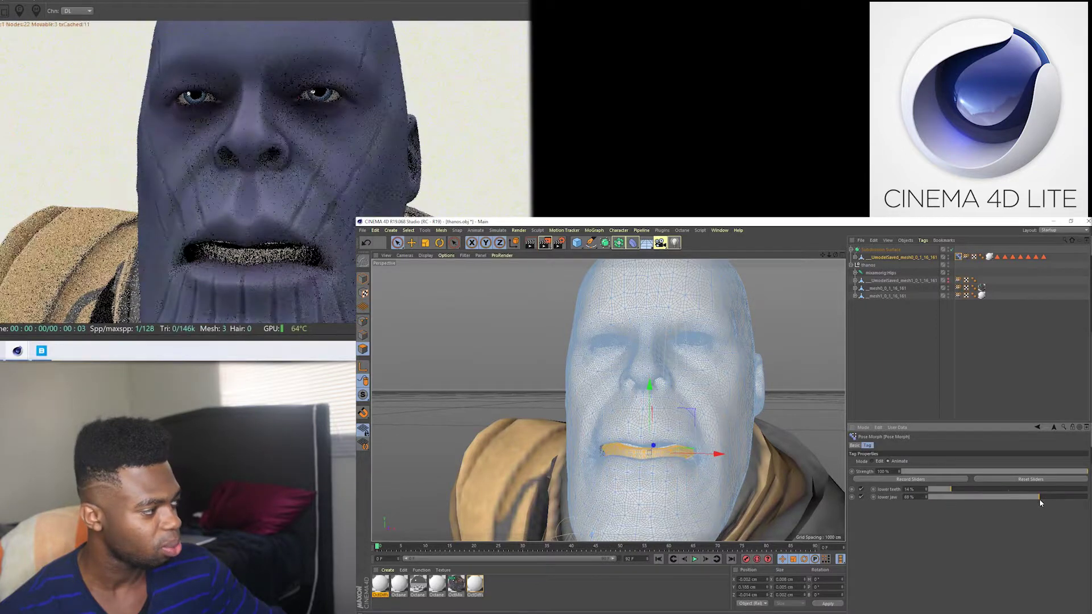
{"action": "left_click_drag", "start_coordinate": [949, 490], "coordinate": [994, 489]}
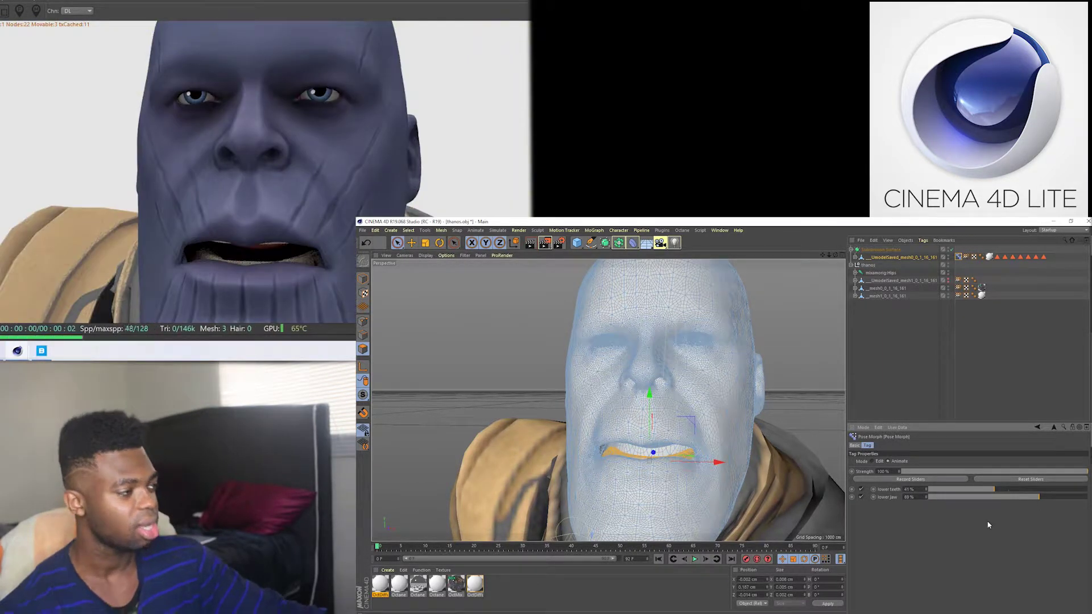
{"action": "left_click", "coordinate": [986, 492]}
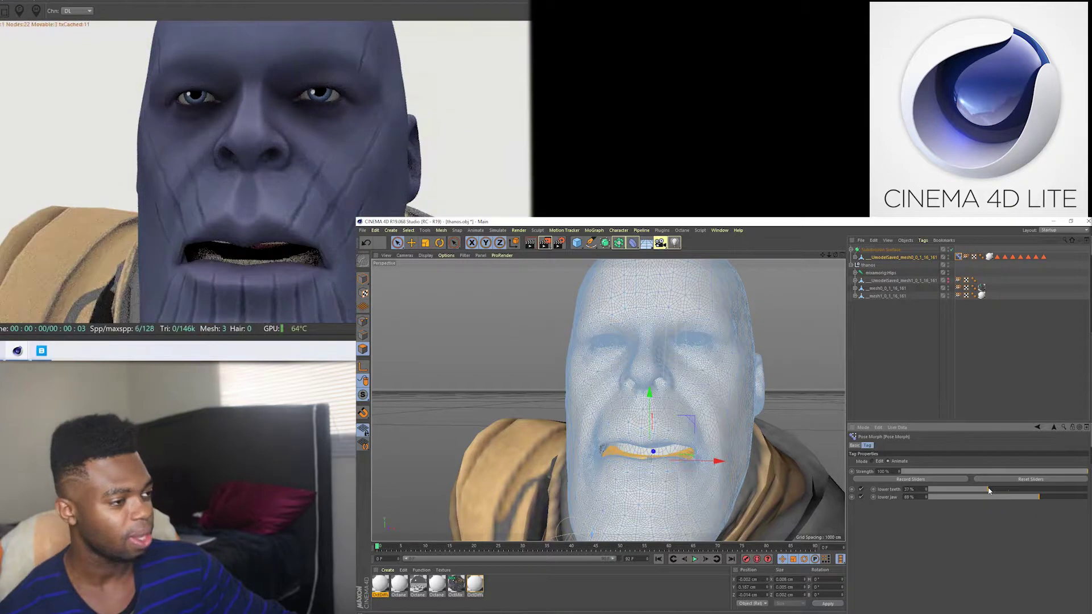
{"action": "left_click", "coordinate": [1016, 480]}
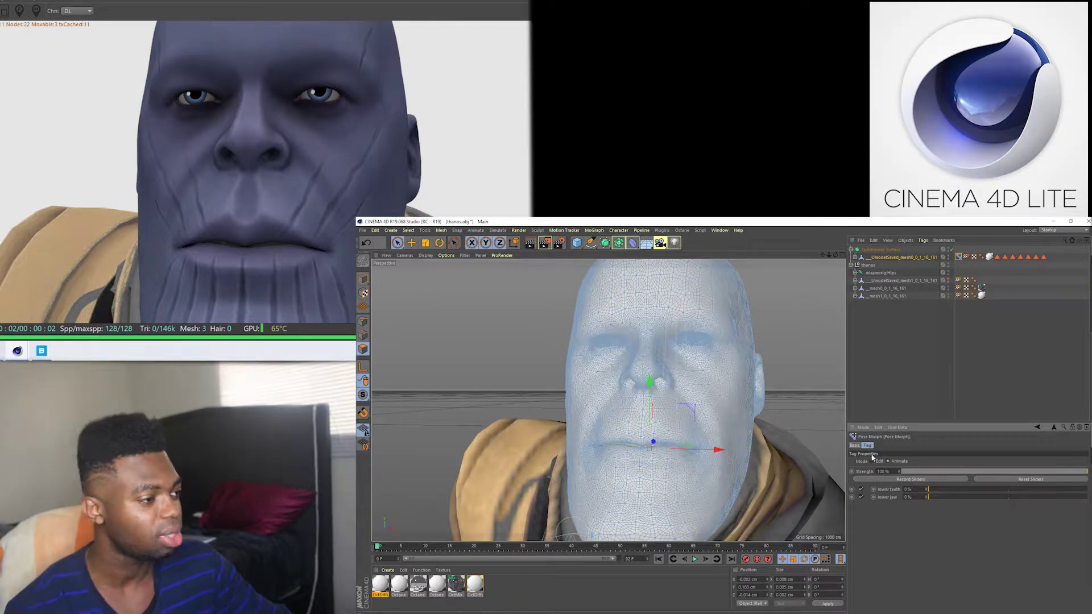
{"action": "left_click", "coordinate": [873, 461]}
{"action": "left_click", "coordinate": [893, 509]}
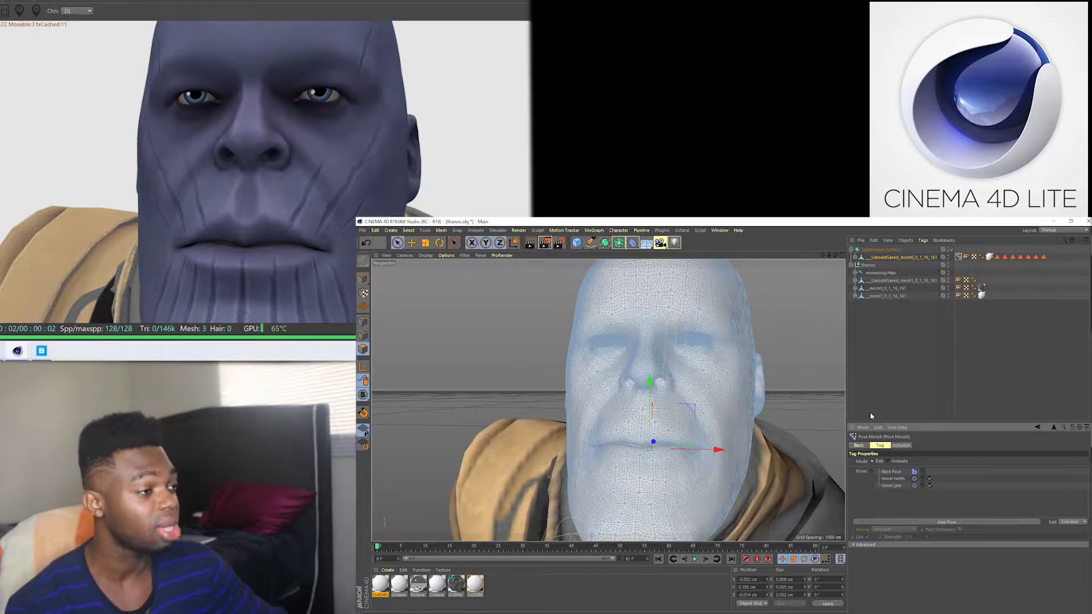
- Add a new Pose Morph pose named 'upper lip' with the mouth polygon selection shown
{"action": "left_click", "coordinate": [1004, 257]}
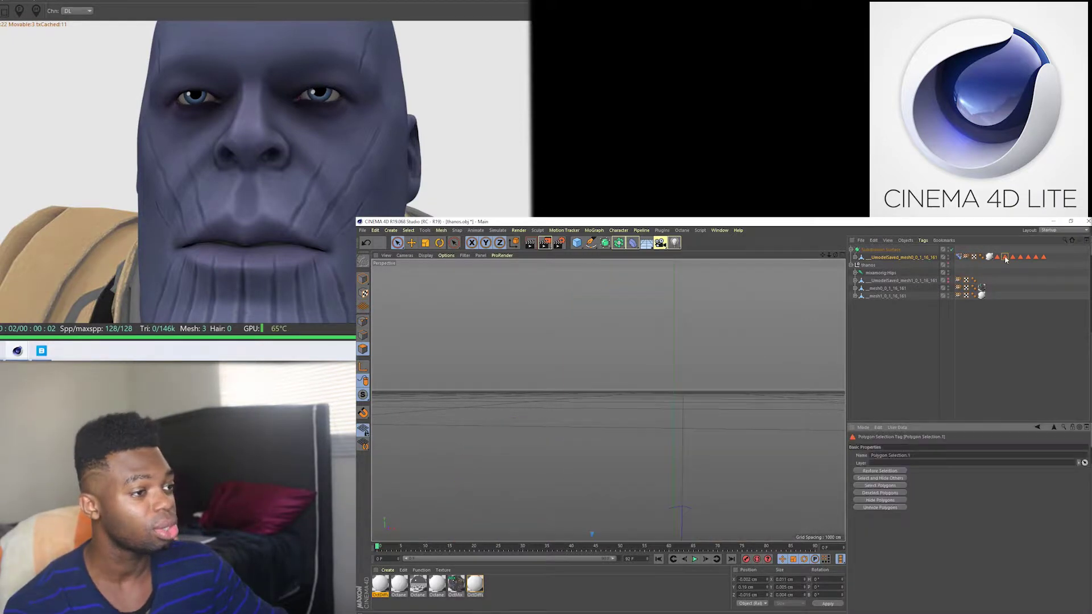
{"action": "left_click", "coordinate": [959, 257]}
{"action": "left_click", "coordinate": [906, 521]}
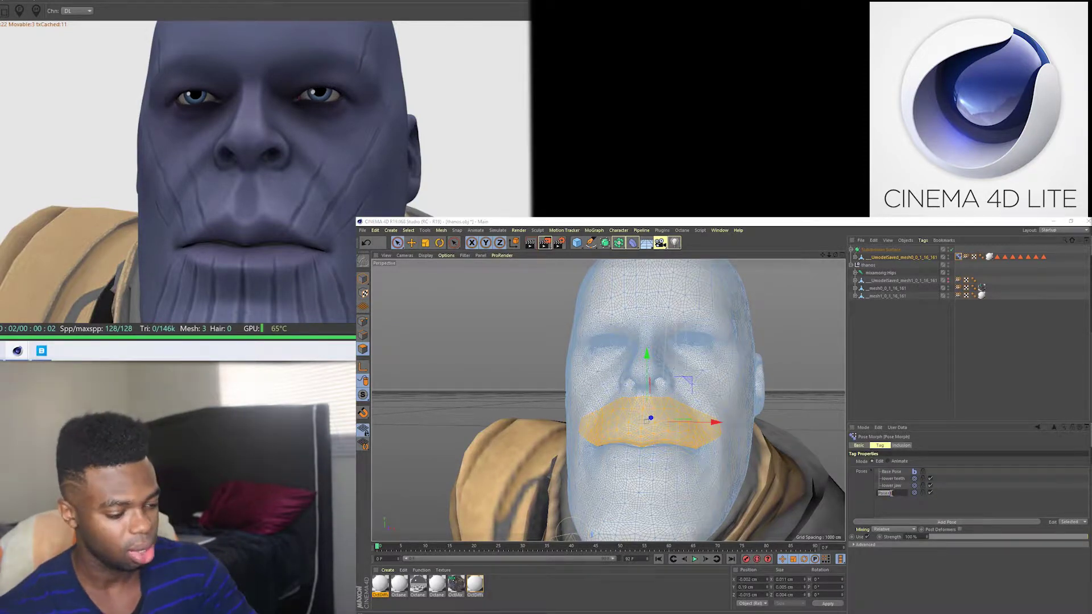
{"action": "type", "text": "upper lip"}
{"action": "key", "text": "Return"}
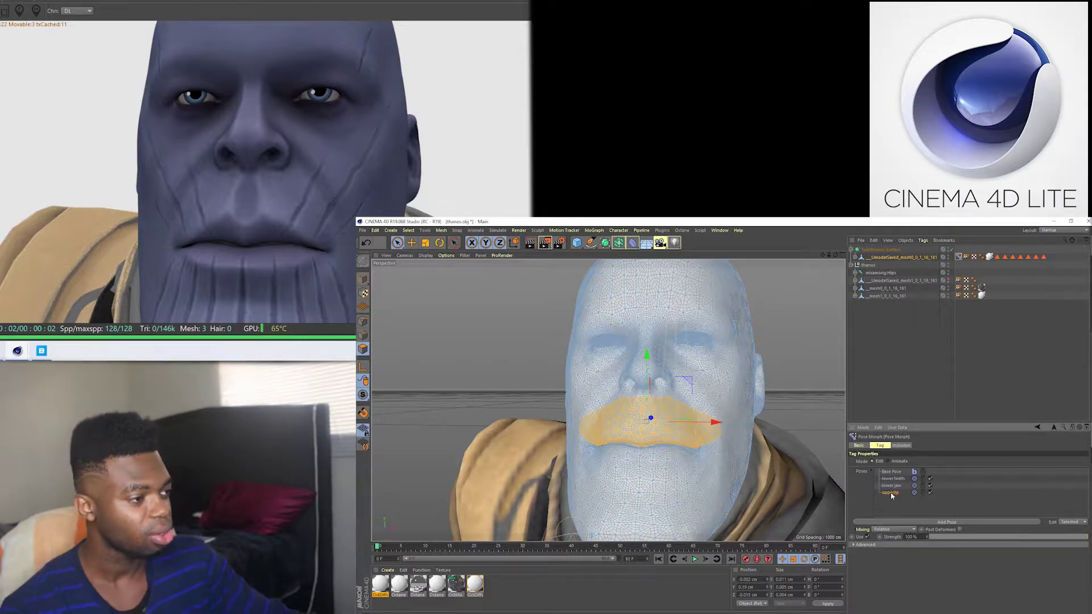
- Shift the upper-lip points slightly to shape the new pose
{"action": "left_click", "coordinate": [653, 418]}
{"action": "left_click_drag", "start_coordinate": [653, 419], "coordinate": [650, 418]}
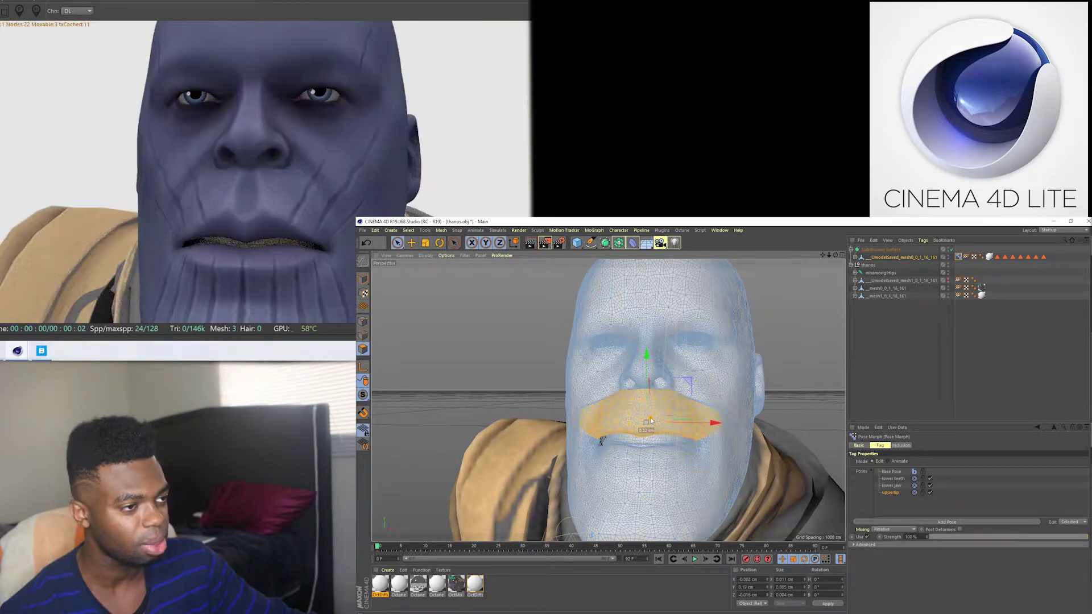
{"action": "left_click_drag", "start_coordinate": [652, 420], "coordinate": [651, 419]}
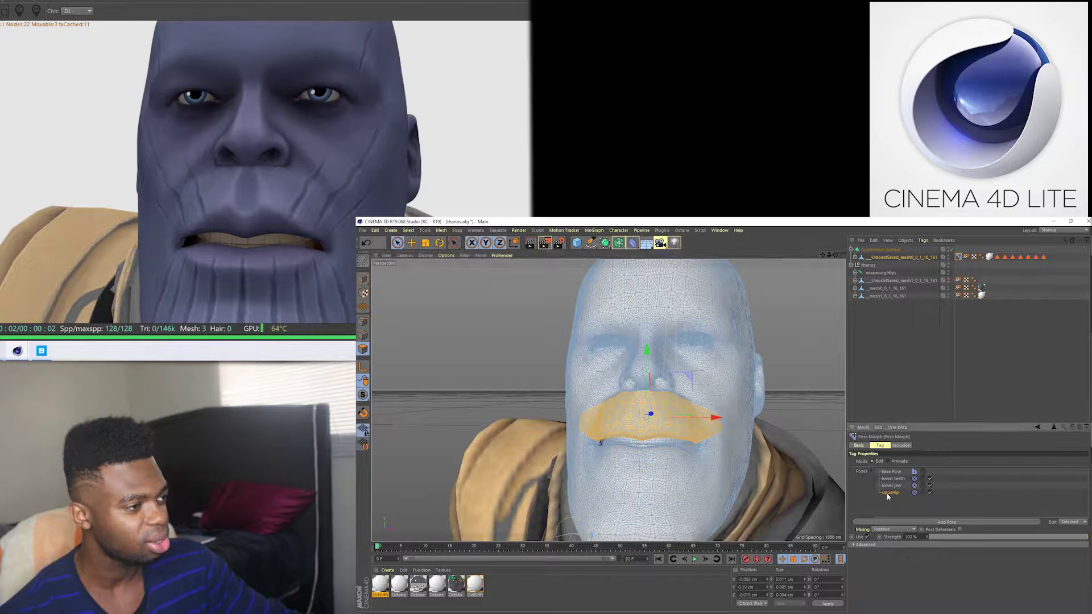
- Test the upperlip pose at 44% strength, then return to Edit mode
{"action": "left_click", "coordinate": [889, 462]}
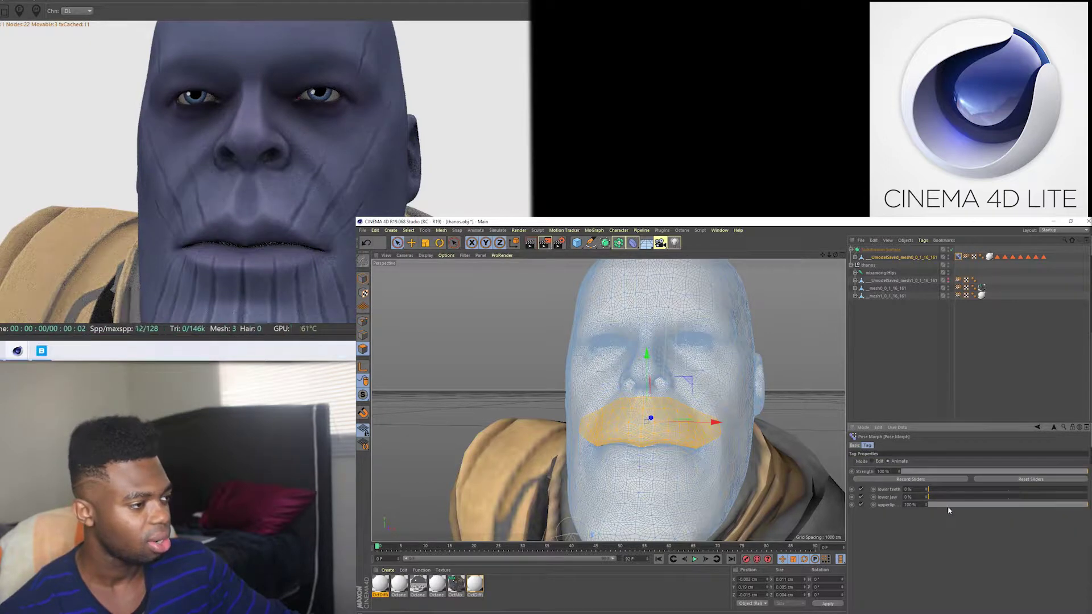
{"action": "left_click_drag", "start_coordinate": [1004, 507], "coordinate": [996, 510]}
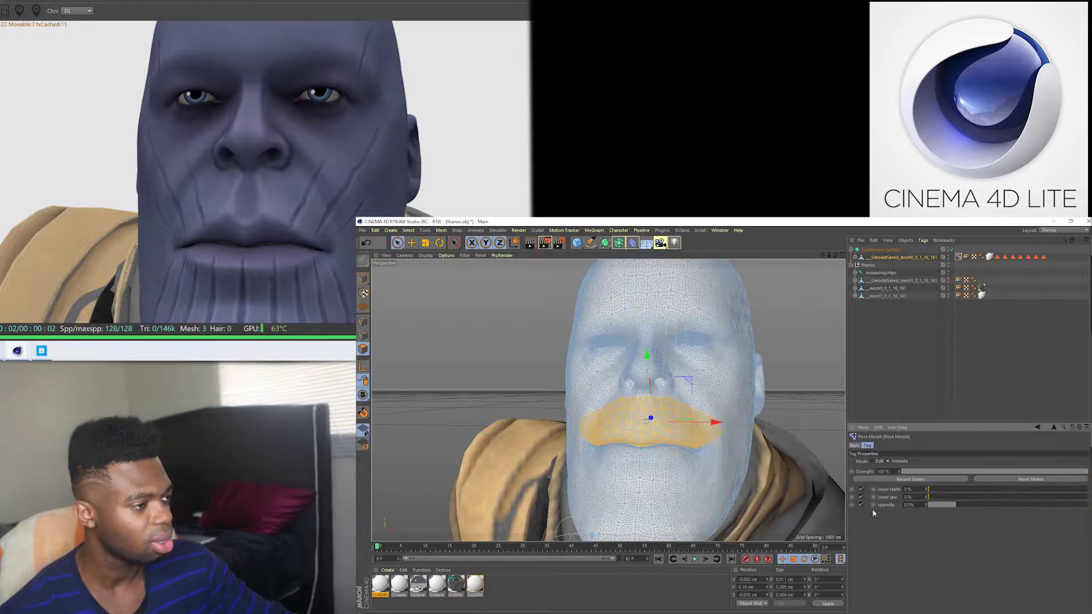
{"action": "left_click", "coordinate": [873, 461]}
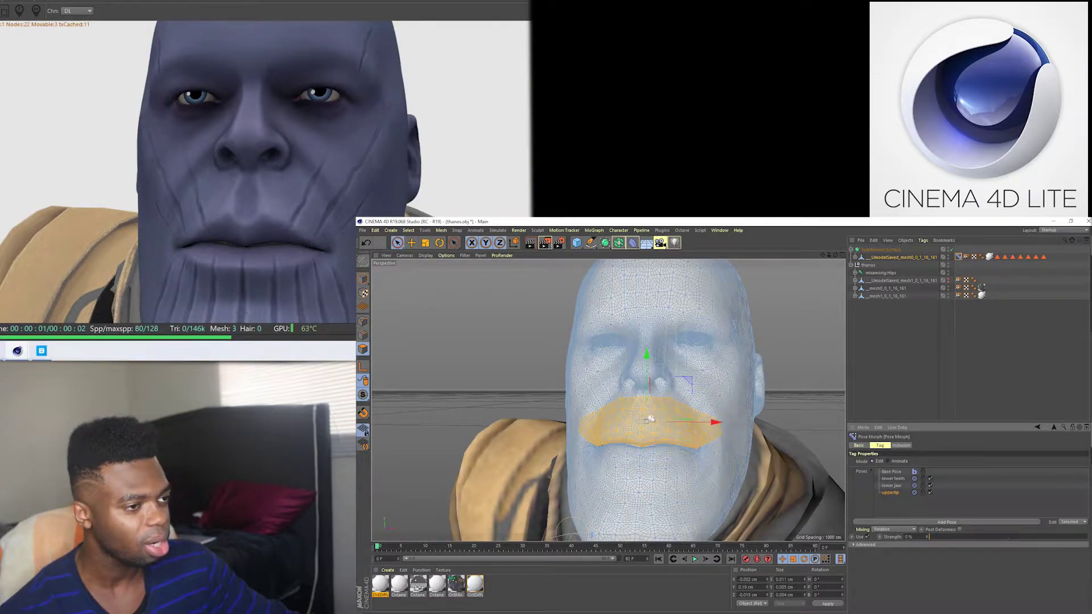
- Raise the upper-lip points further and retest the upperlip pose at about 27%
{"action": "left_click_drag", "start_coordinate": [651, 424], "coordinate": [652, 415]}
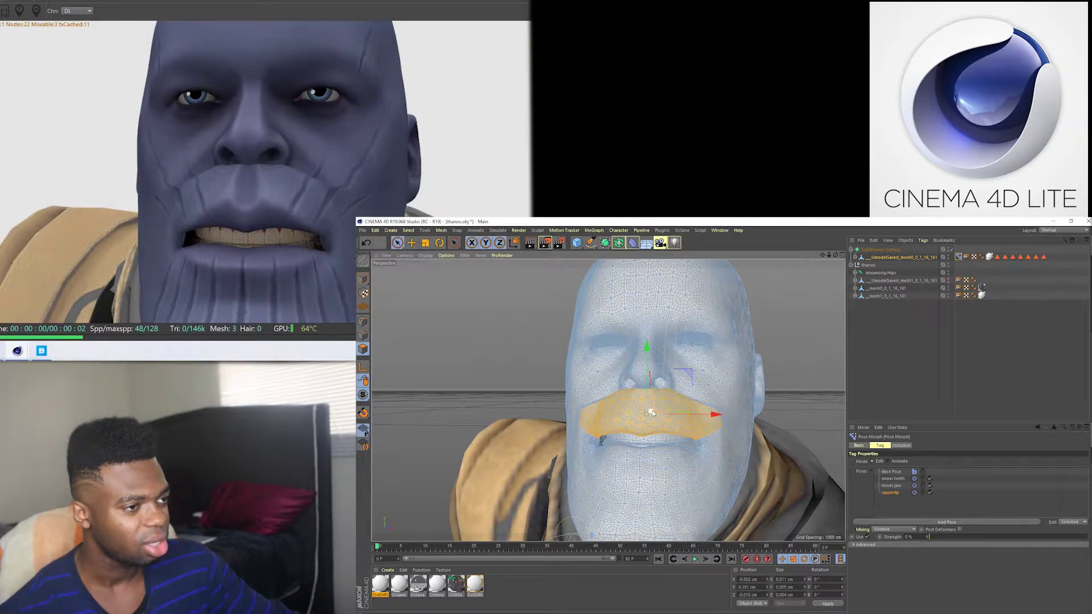
{"action": "left_click_drag", "start_coordinate": [652, 415], "coordinate": [654, 411]}
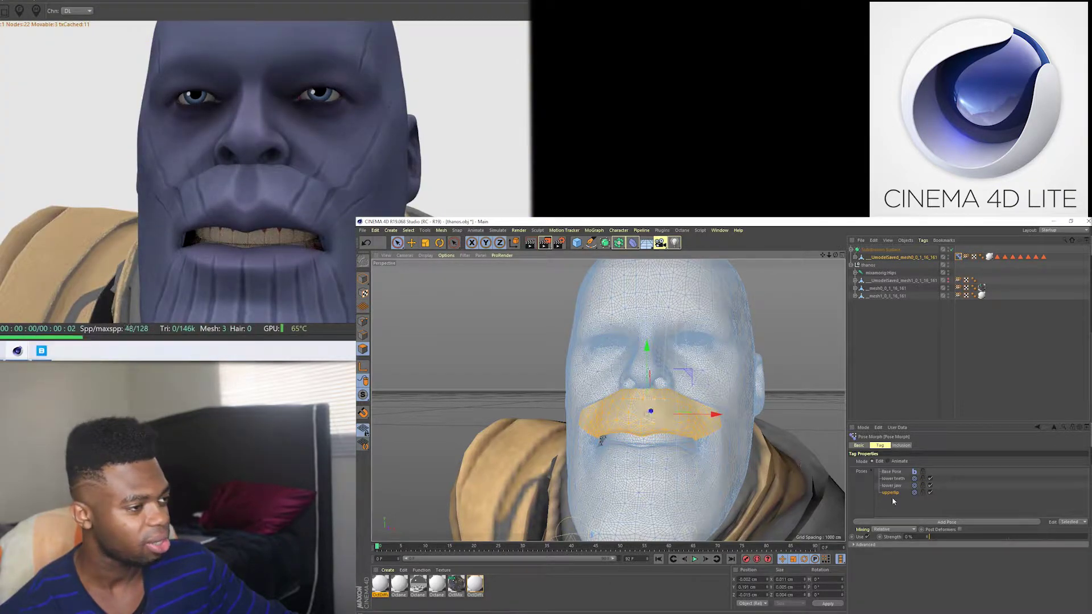
{"action": "left_click", "coordinate": [888, 461]}
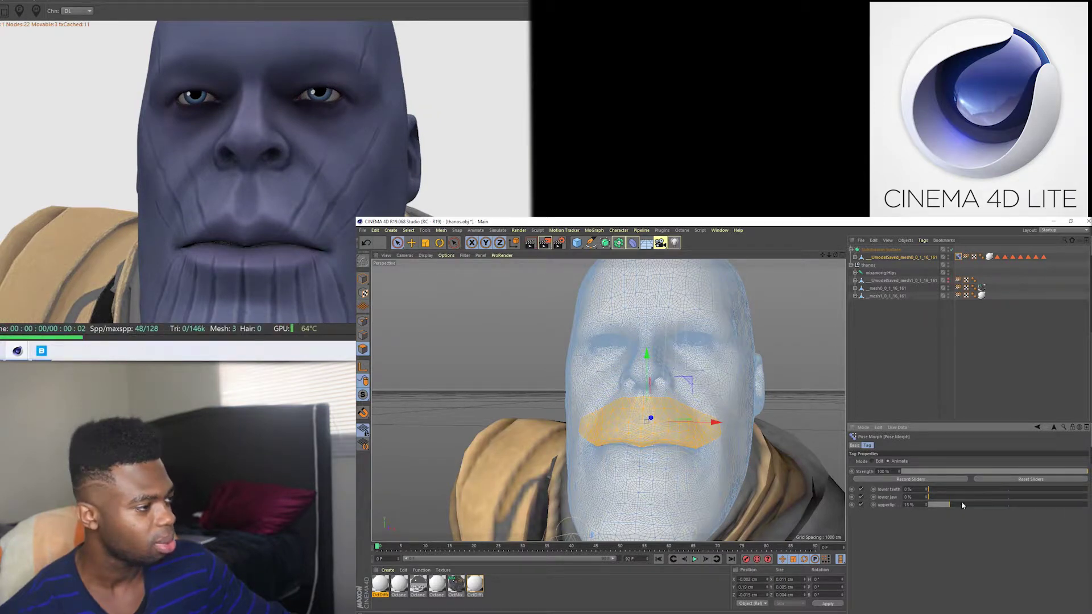
{"action": "left_click_drag", "start_coordinate": [974, 505], "coordinate": [971, 504]}
{"action": "left_click", "coordinate": [875, 461]}
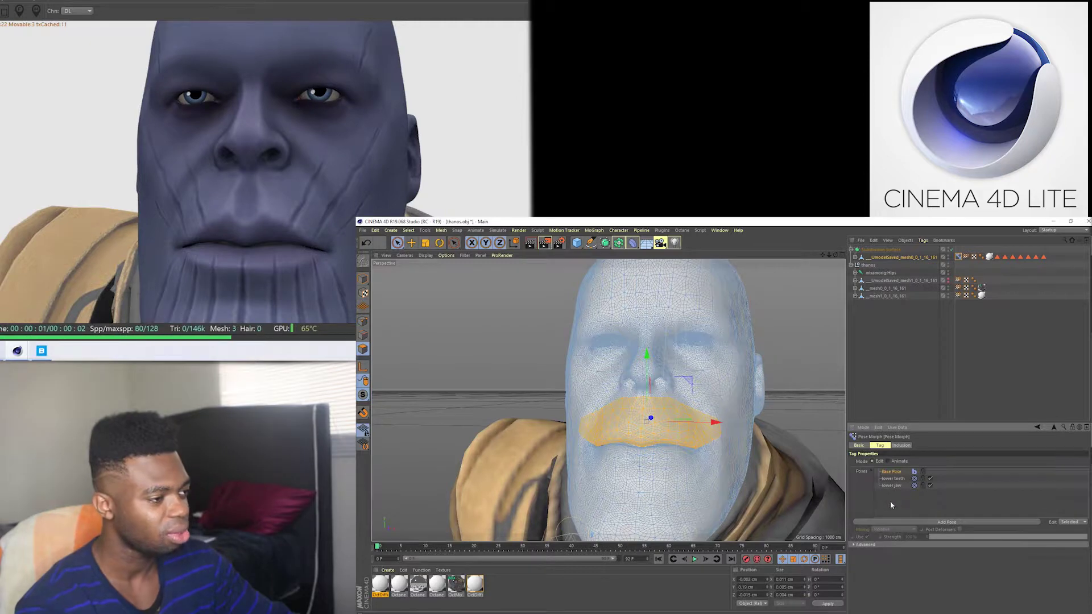
- Add a fresh pose named upperlip to the Pose Morph tag
{"action": "left_click", "coordinate": [946, 521]}
{"action": "double_click", "coordinate": [889, 479]}
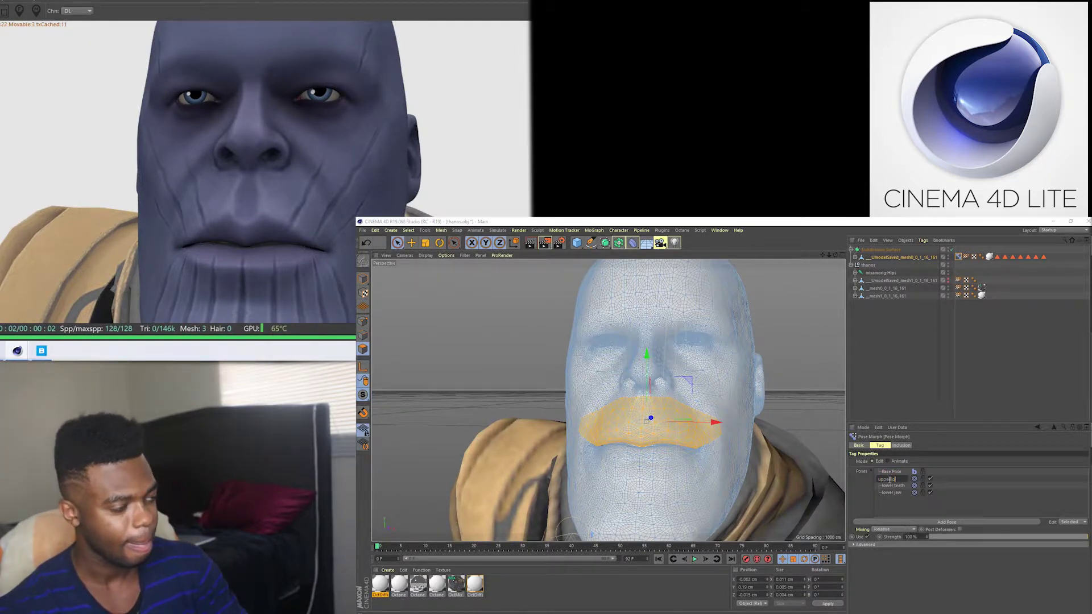
{"action": "key", "text": "Return"}
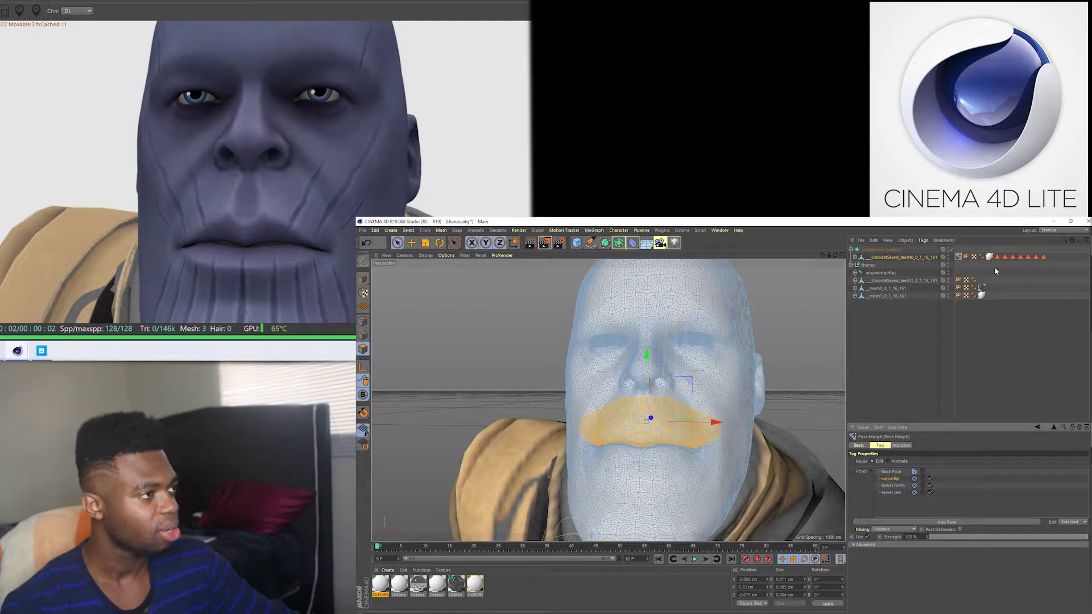
{"action": "left_click", "coordinate": [1004, 257]}
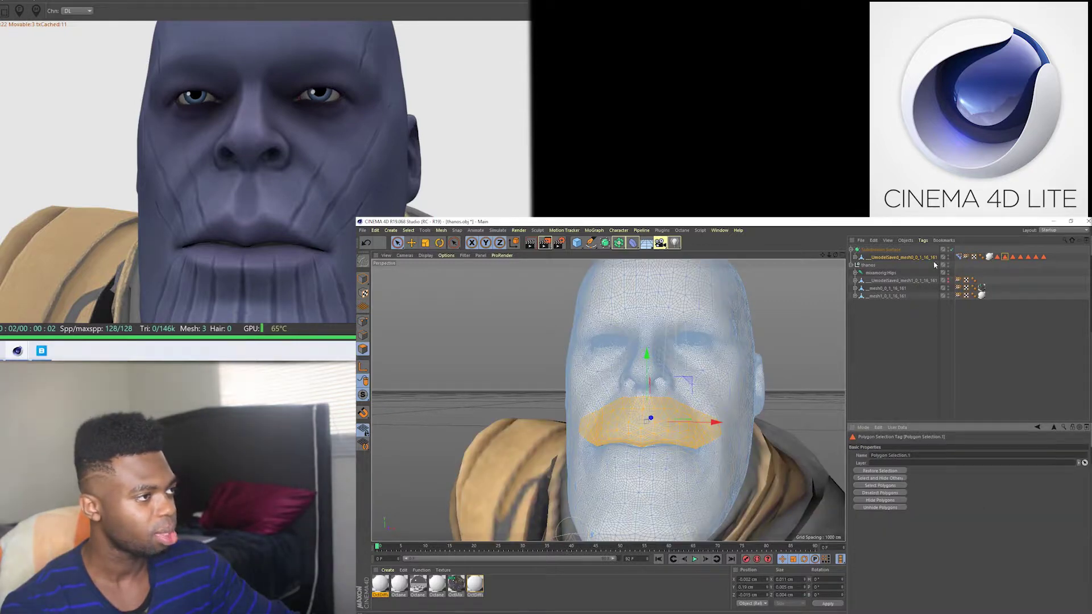
{"action": "left_click", "coordinate": [959, 258]}
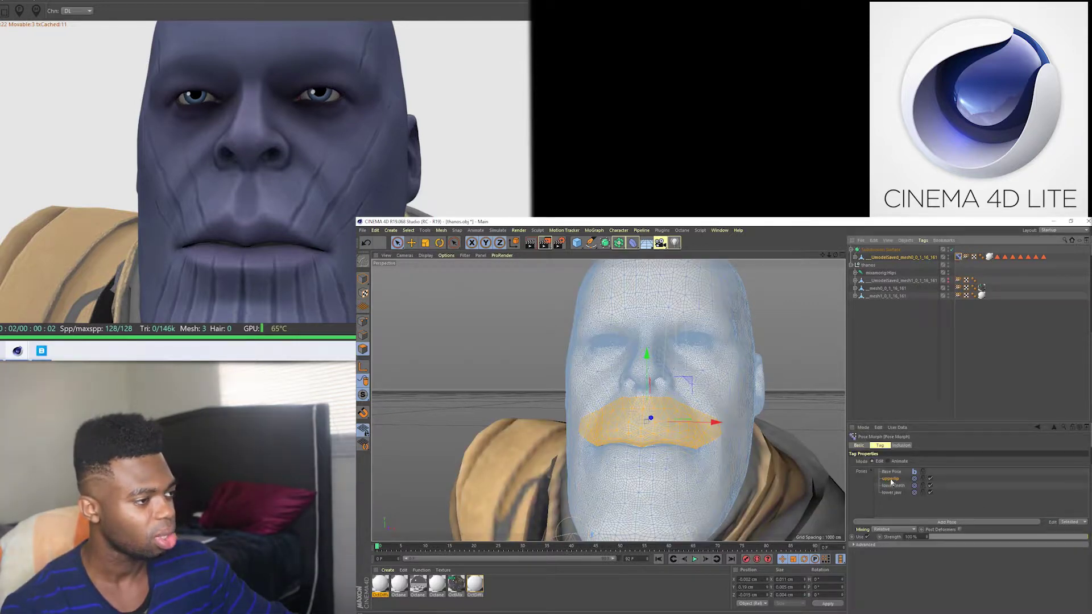
- Pull the upper-lip polygons into a droop, then test the upperlip pose at 8% in Animate mode
{"action": "left_click_drag", "start_coordinate": [651, 418], "coordinate": [651, 420]}
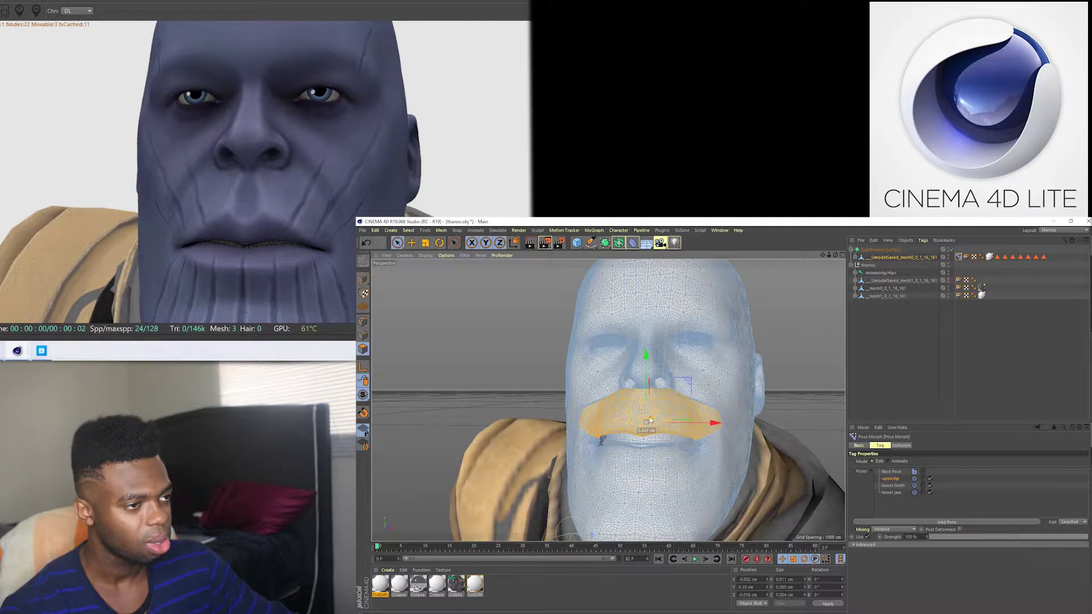
{"action": "left_click_drag", "start_coordinate": [650, 420], "coordinate": [650, 415]}
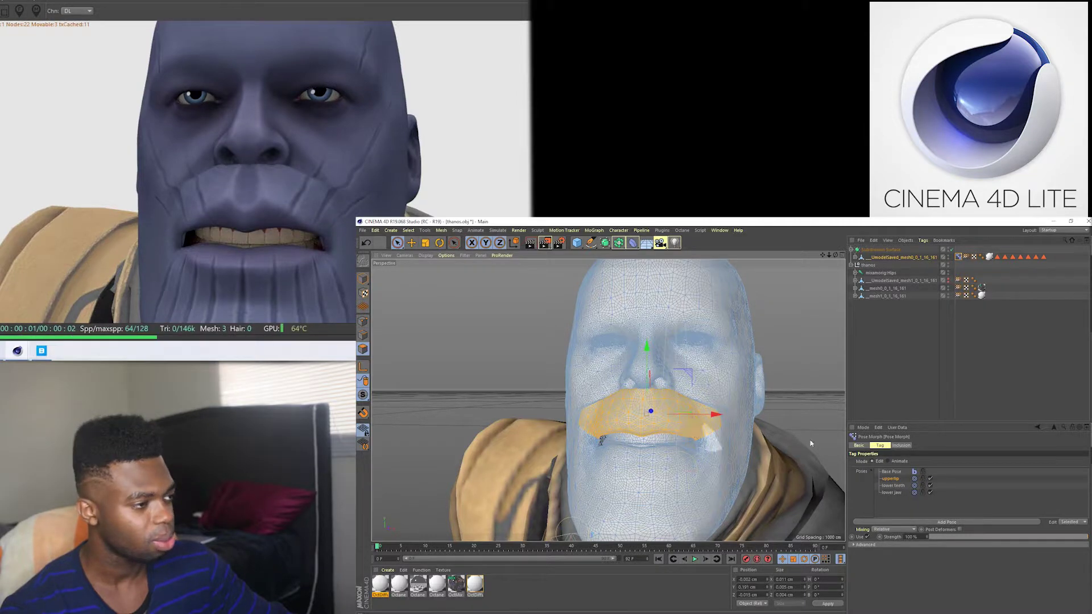
{"action": "left_click", "coordinate": [888, 461]}
{"action": "left_click_drag", "start_coordinate": [955, 490], "coordinate": [916, 493]}
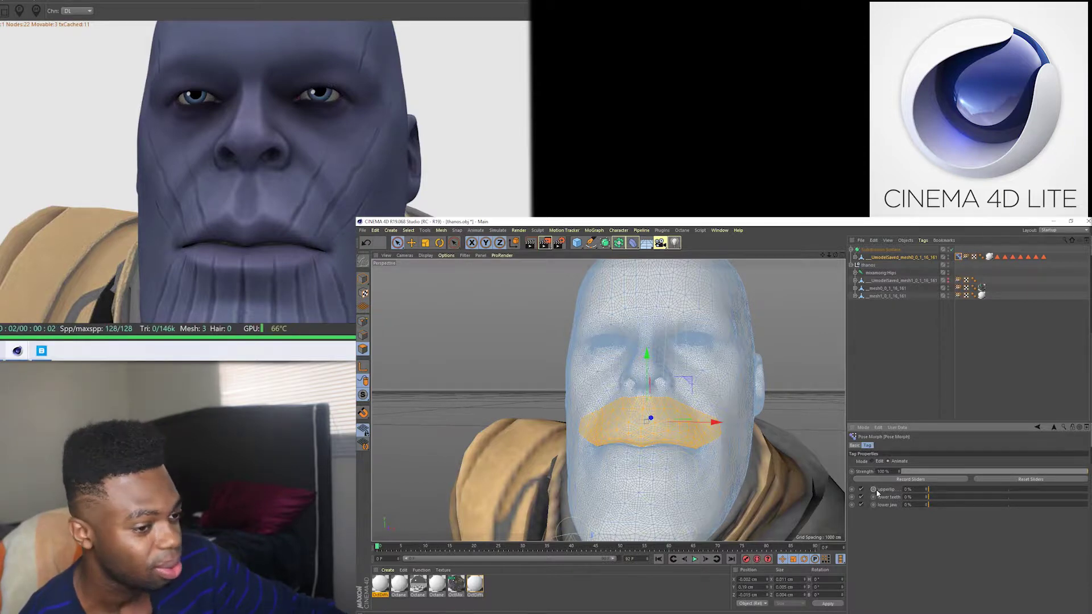
- With Autokeying on, key the mouth opening at frame 4 and closing at frame 9
{"action": "left_click", "coordinate": [757, 559]}
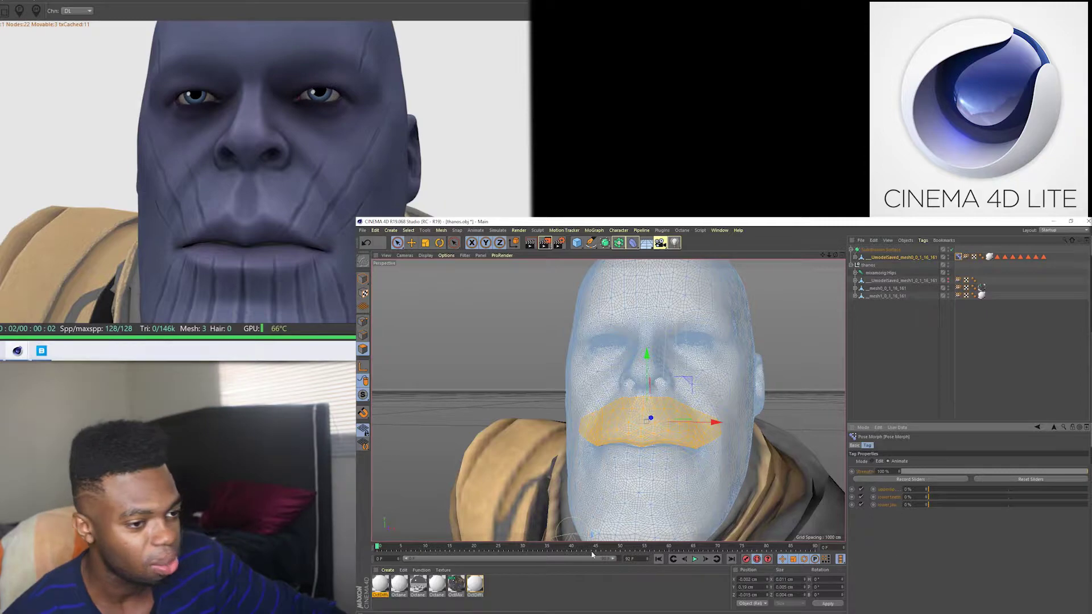
{"action": "left_click", "coordinate": [695, 559]}
{"action": "mouse_move", "coordinate": [927, 504]}
{"action": "left_mouse_down"}
{"action": "mouse_move", "coordinate": [999, 504]}
{"action": "mouse_move", "coordinate": [965, 489]}
{"action": "left_mouse_up"}
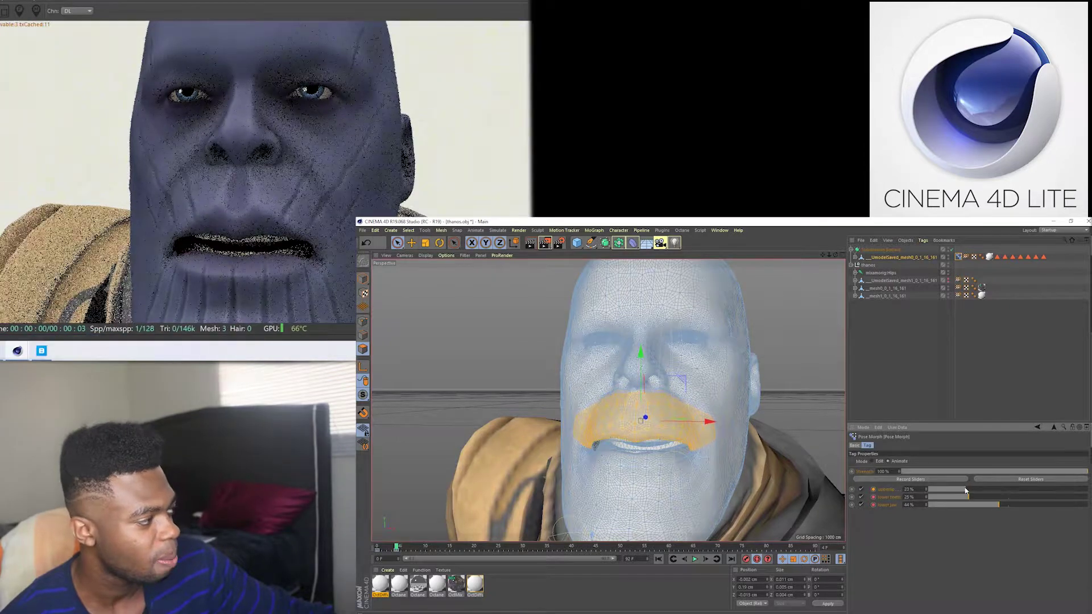
{"action": "left_click", "coordinate": [1030, 479]}
{"action": "left_click_drag", "start_coordinate": [927, 505], "coordinate": [946, 506]}
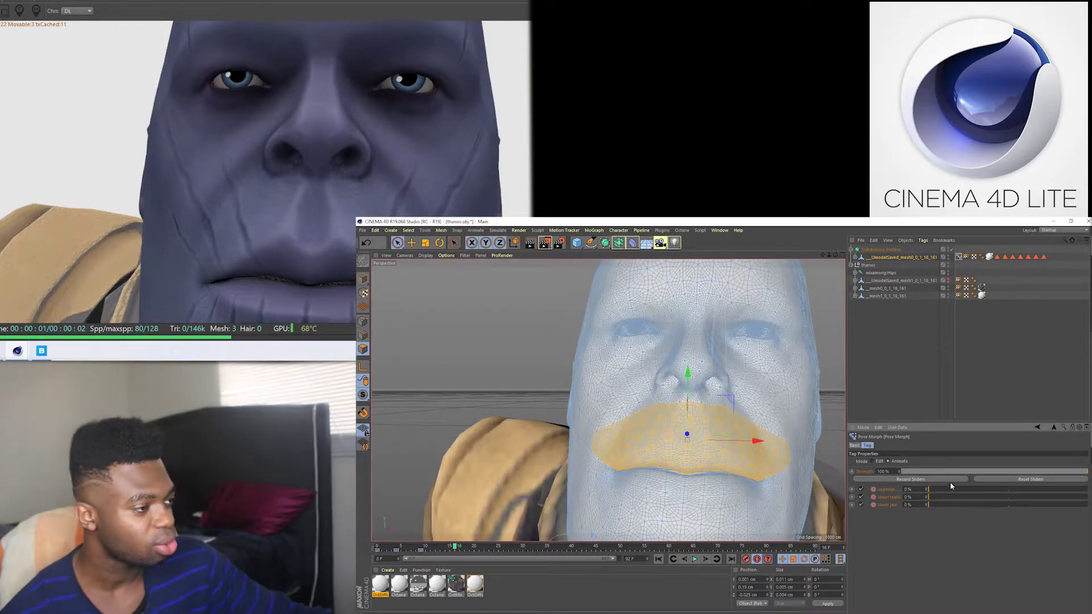
- Key raised upperlip, lower teeth 34% and lower jaw 27%, with overall strength ending at 83%
{"action": "left_click", "coordinate": [1000, 473]}
{"action": "left_click_drag", "start_coordinate": [999, 474], "coordinate": [1087, 472]}
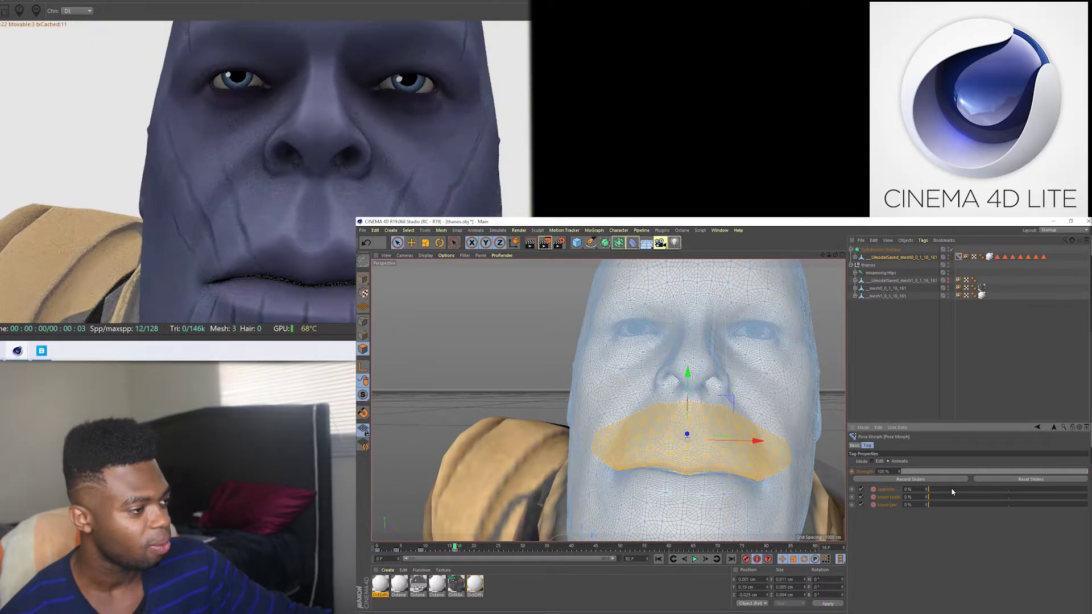
{"action": "left_click_drag", "start_coordinate": [984, 492], "coordinate": [1001, 489]}
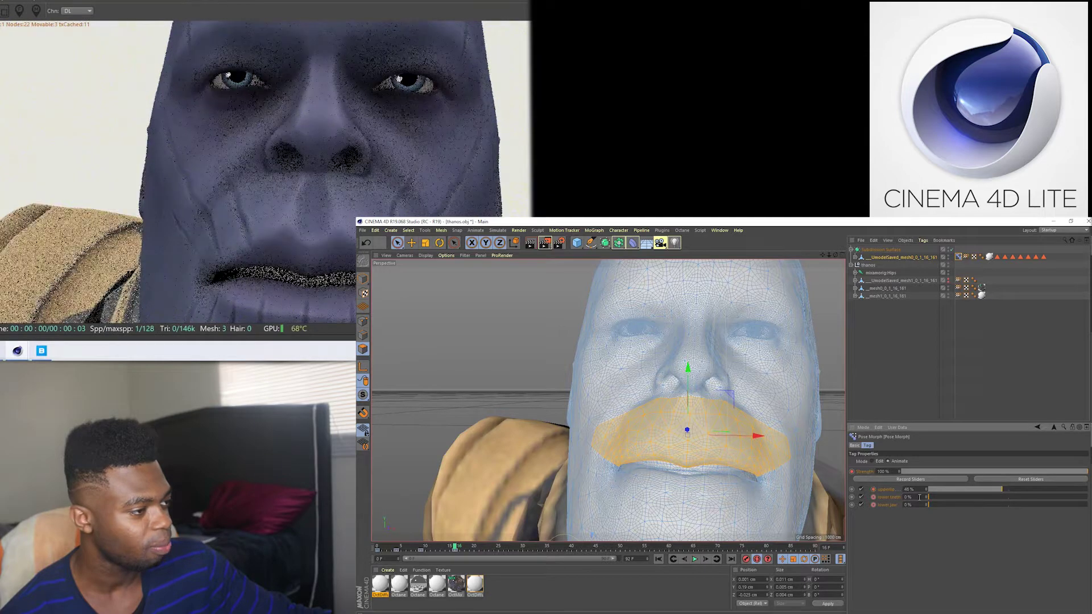
{"action": "left_click_drag", "start_coordinate": [968, 500], "coordinate": [1035, 511]}
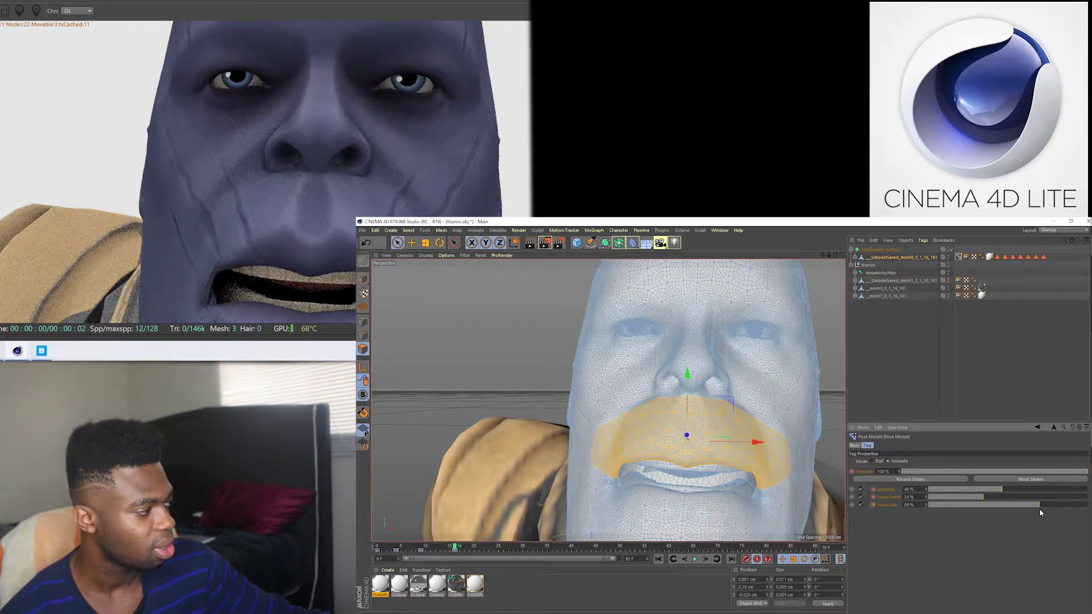
{"action": "left_click_drag", "start_coordinate": [1058, 475], "coordinate": [912, 479]}
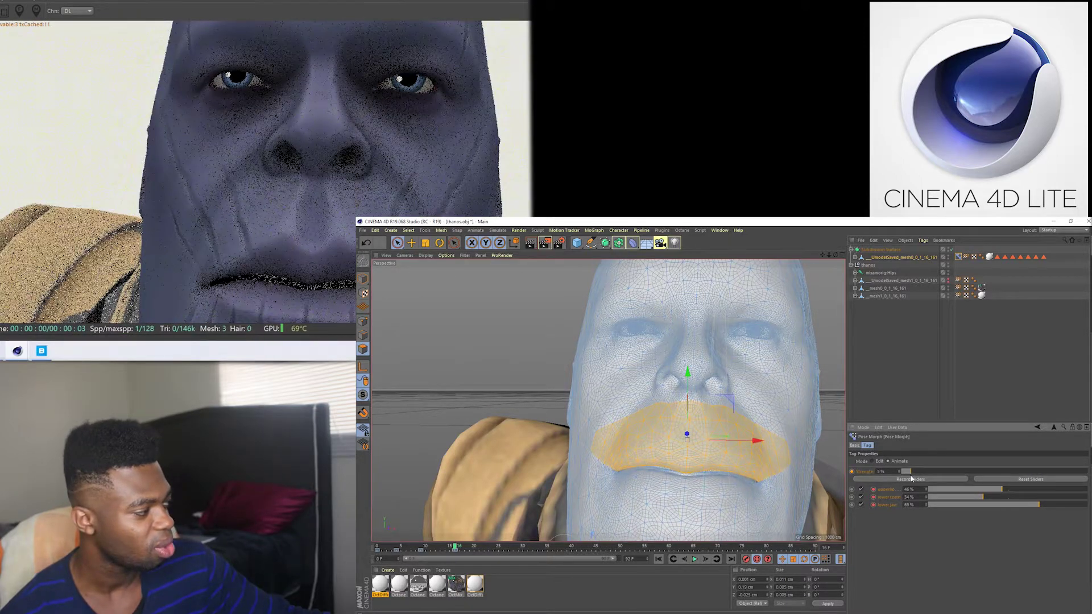
{"action": "left_click_drag", "start_coordinate": [988, 471], "coordinate": [1056, 472]}
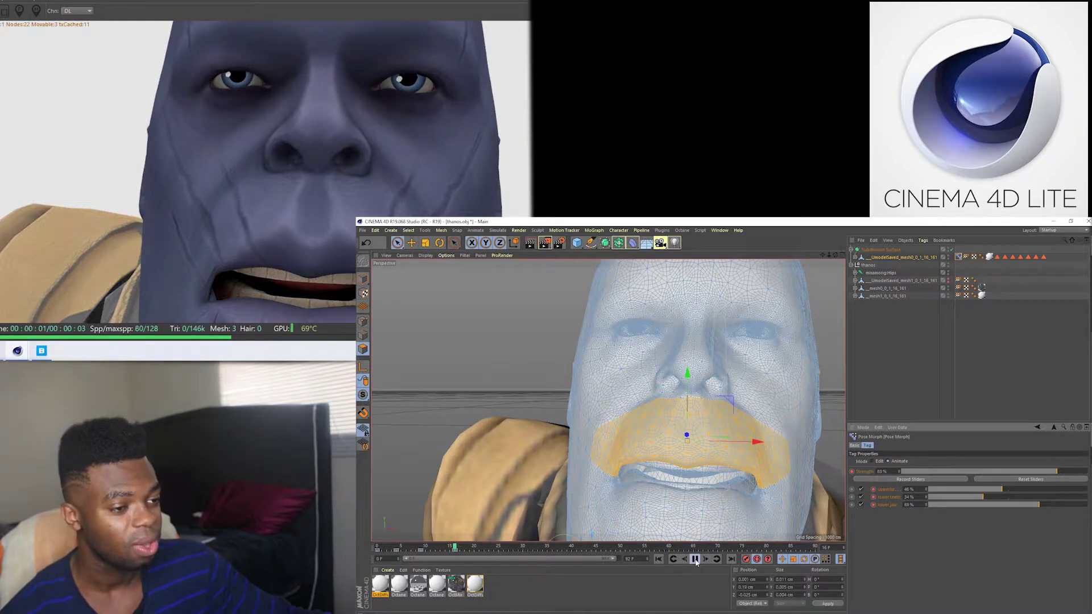
{"action": "left_click", "coordinate": [695, 559]}
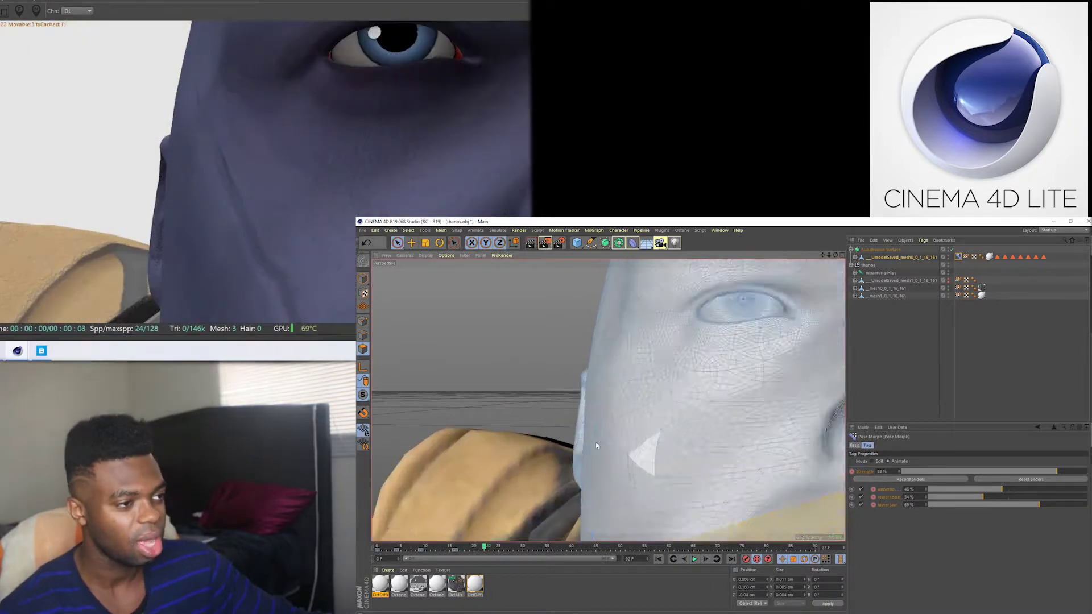
- Key overall pose strength at 22% on frame 22, 79% on frame 29, and 0% near frame 38
{"action": "scroll", "coordinate": [569, 452], "scroll_direction": "down", "scroll_amount": 3}
{"action": "scroll", "coordinate": [566, 455], "scroll_direction": "down", "scroll_amount": 3}
{"action": "scroll", "coordinate": [565, 452], "scroll_direction": "down", "scroll_amount": 2}
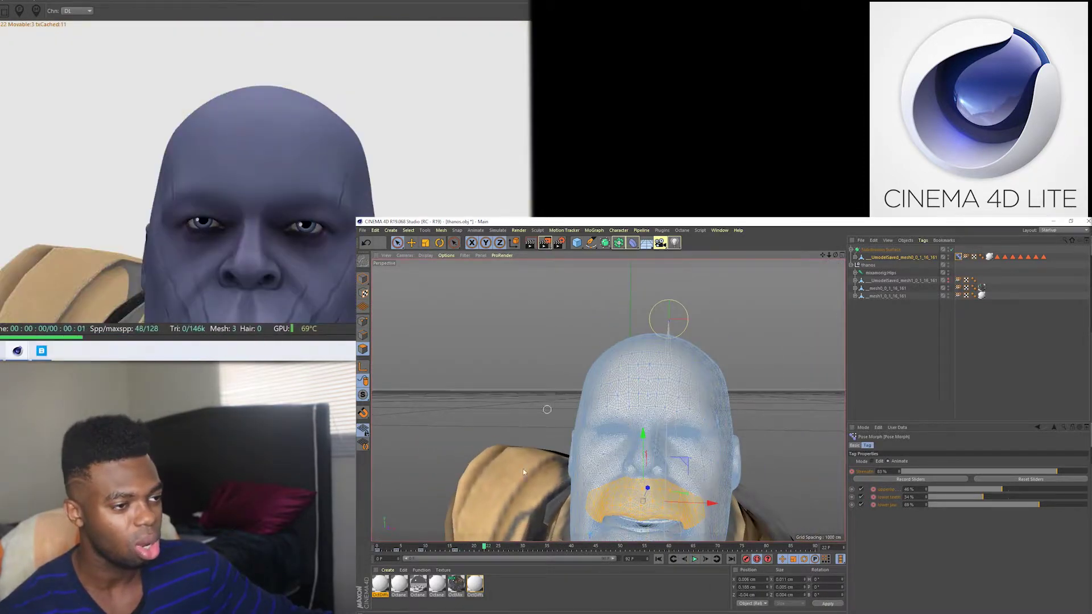
{"action": "scroll", "coordinate": [569, 455], "scroll_direction": "down", "scroll_amount": 2}
{"action": "scroll", "coordinate": [614, 449], "scroll_direction": "down", "scroll_amount": 3}
{"action": "scroll", "coordinate": [657, 439], "scroll_direction": "down", "scroll_amount": 2}
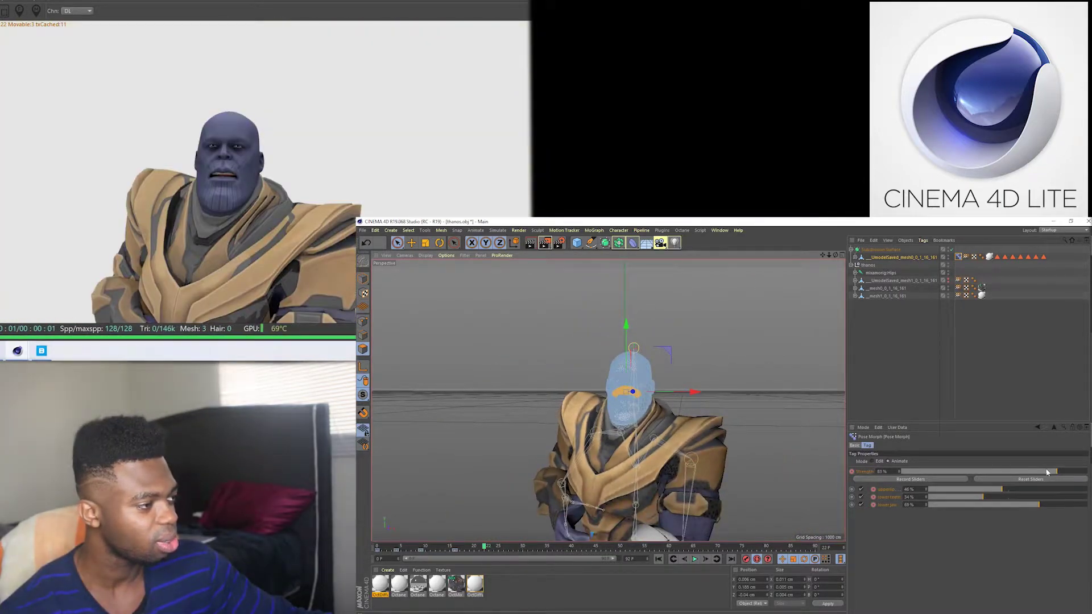
{"action": "left_click_drag", "start_coordinate": [1046, 472], "coordinate": [928, 476]}
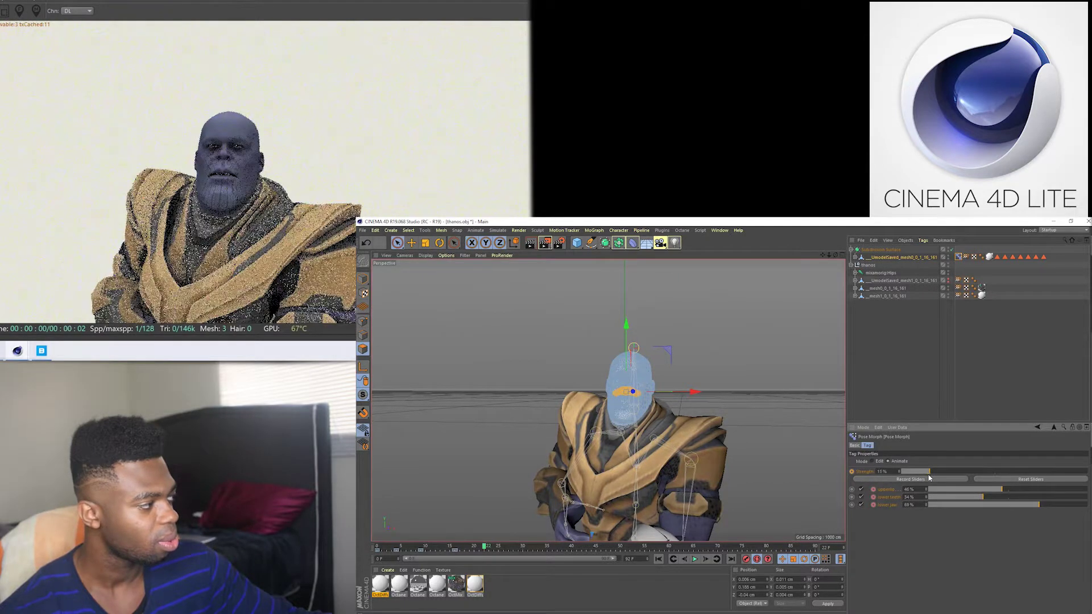
{"action": "left_click", "coordinate": [694, 560]}
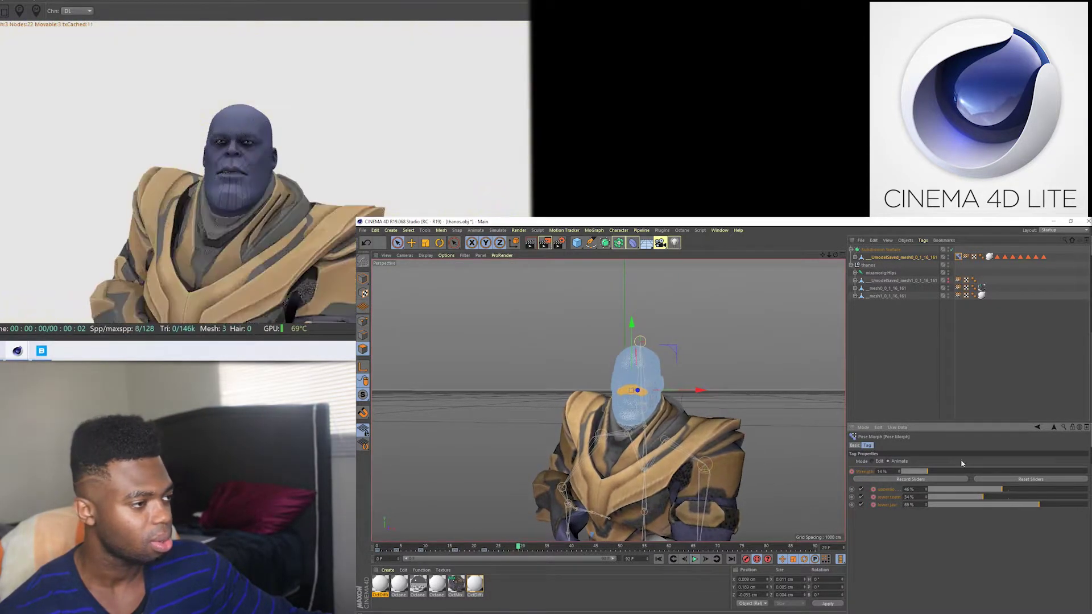
{"action": "left_click_drag", "start_coordinate": [1030, 475], "coordinate": [1080, 472]}
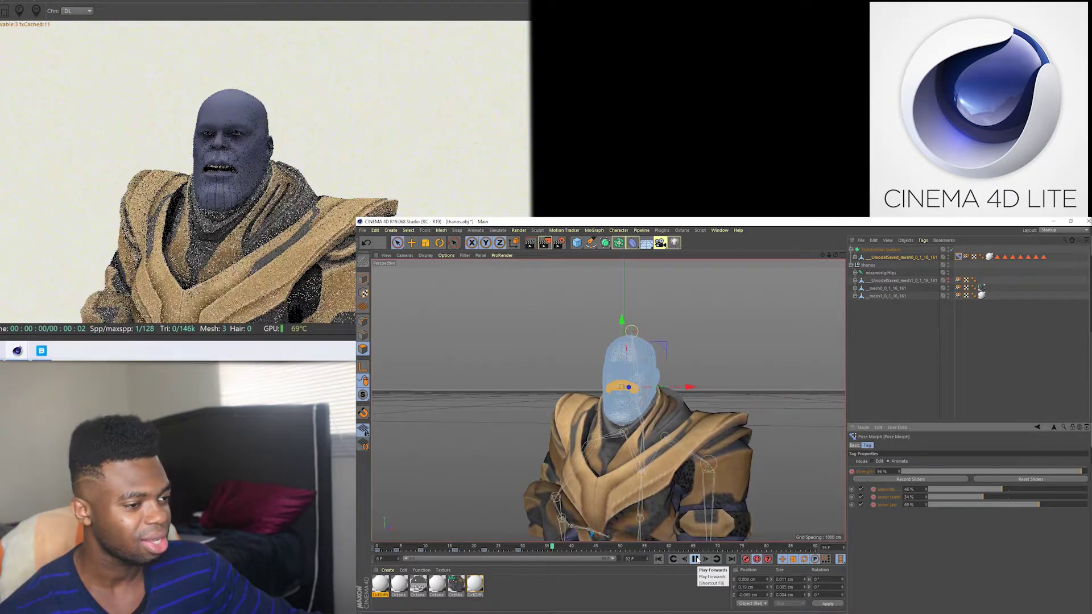
{"action": "left_click", "coordinate": [696, 560]}
{"action": "left_click_drag", "start_coordinate": [966, 472], "coordinate": [899, 471]}
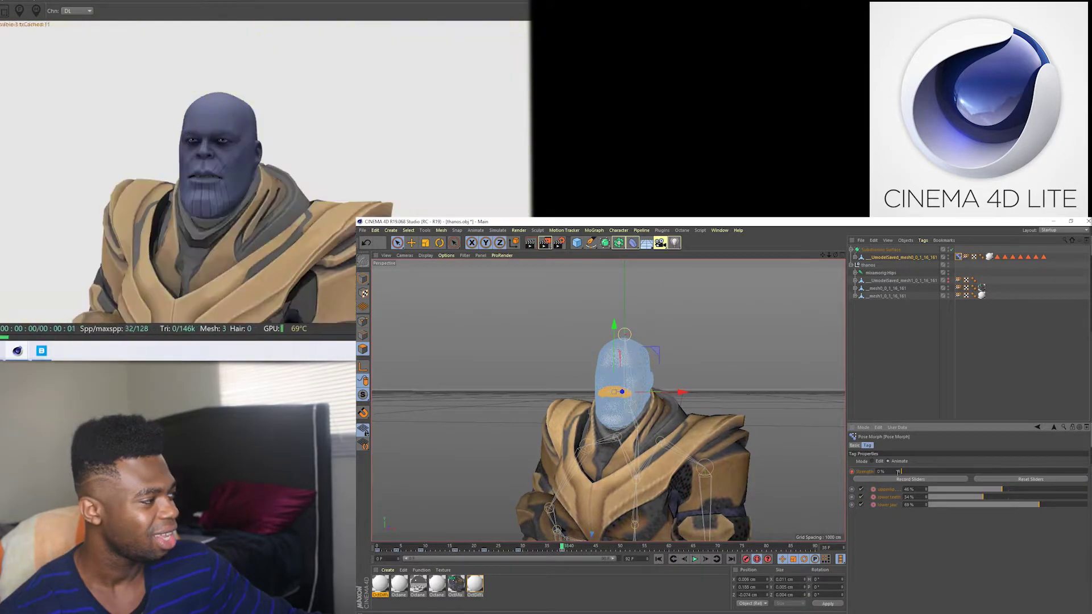
- Key overall strength at 83% on frame 45 and 14% on frame 52, then return to frame 0
{"action": "left_click", "coordinate": [694, 559]}
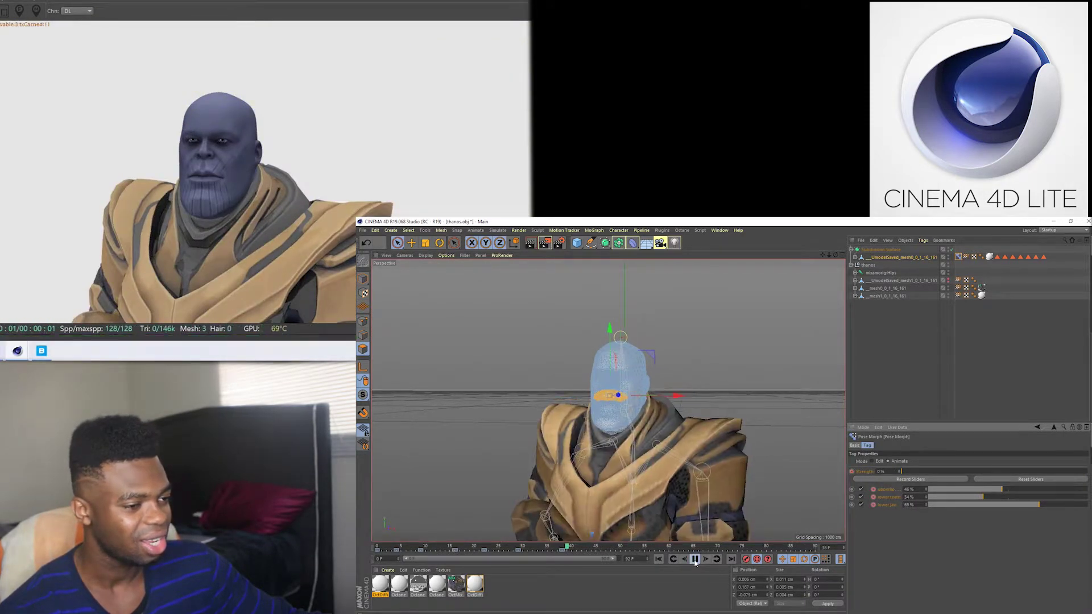
{"action": "left_click", "coordinate": [695, 560]}
{"action": "left_click_drag", "start_coordinate": [948, 472], "coordinate": [1055, 471]}
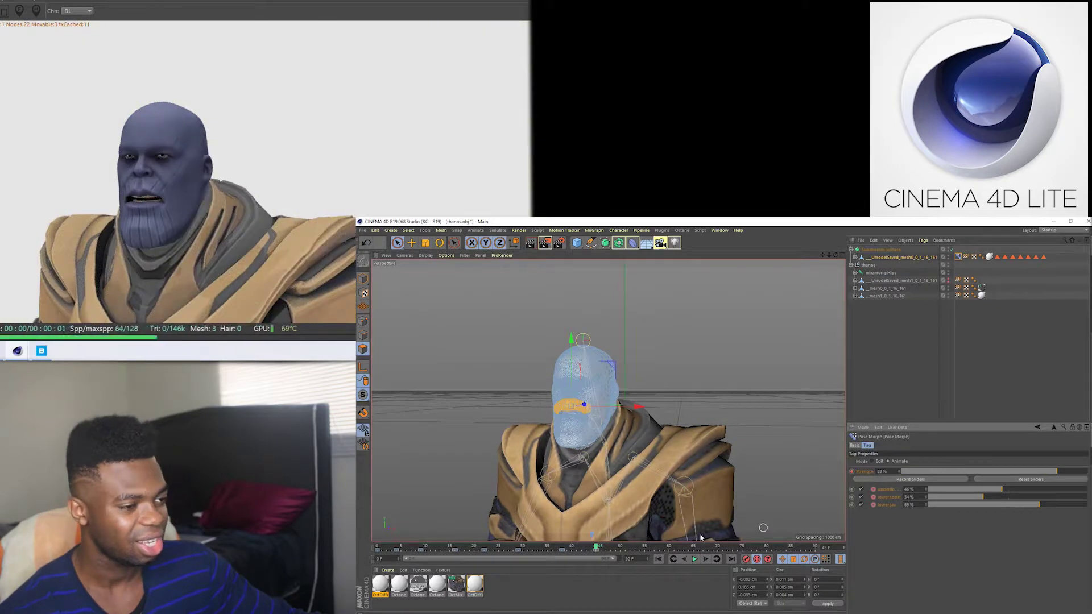
{"action": "left_click", "coordinate": [694, 560]}
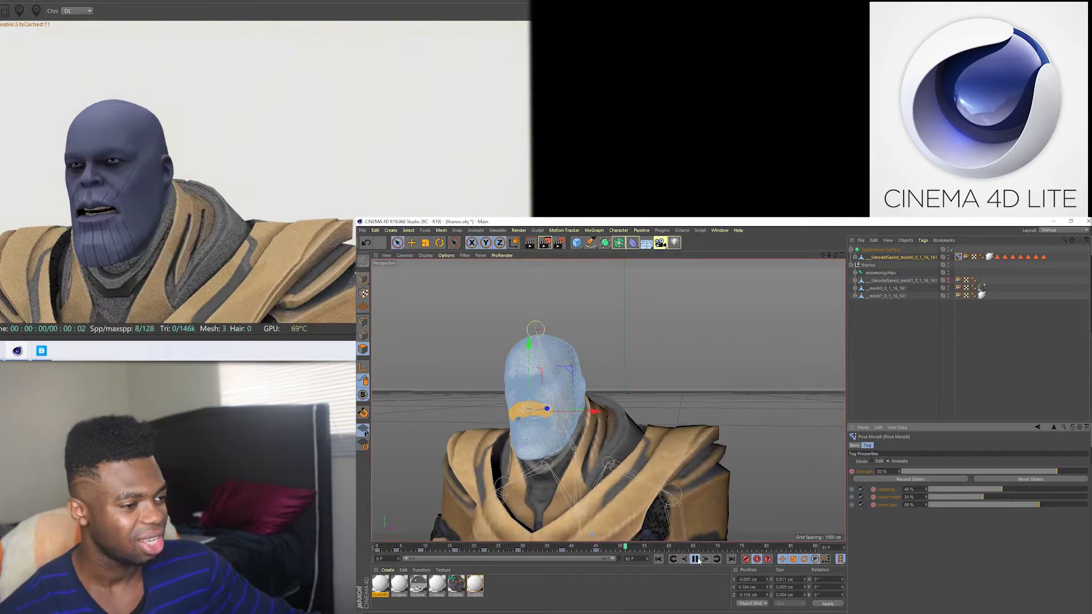
{"action": "left_click", "coordinate": [698, 560]}
{"action": "left_click_drag", "start_coordinate": [1016, 476], "coordinate": [927, 472]}
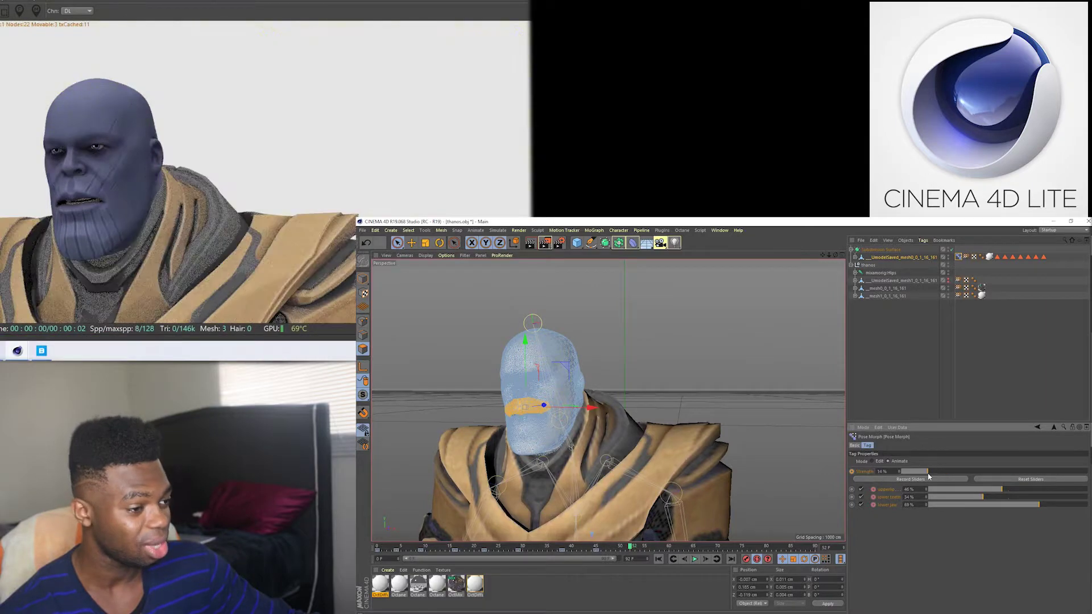
{"action": "left_click", "coordinate": [659, 560]}
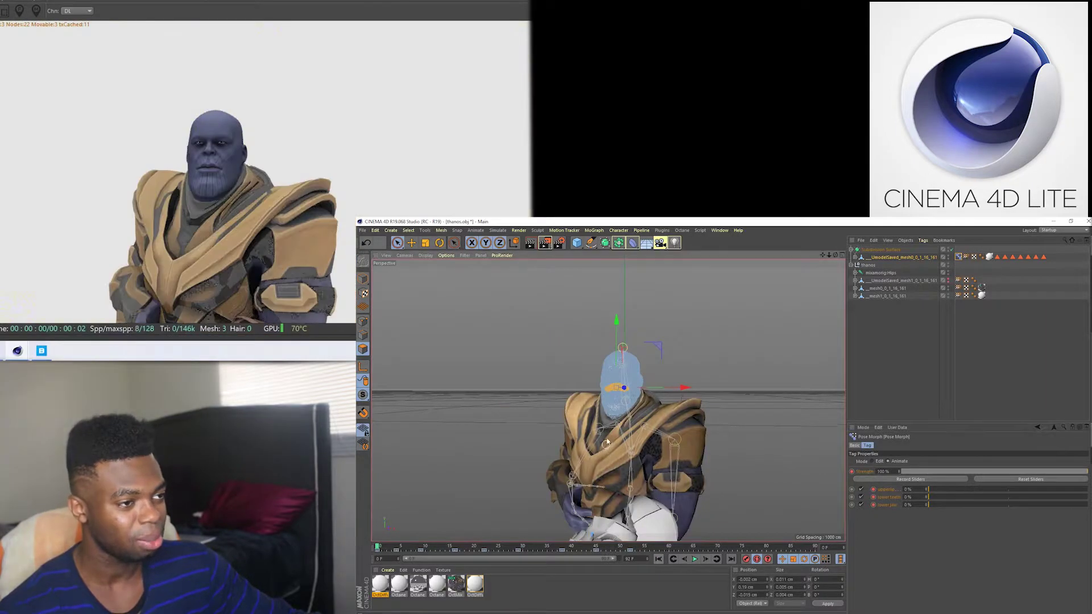
- Play back Thanos's facial pose animation from frame 0 and stop it at the start
{"action": "left_click", "coordinate": [694, 560]}
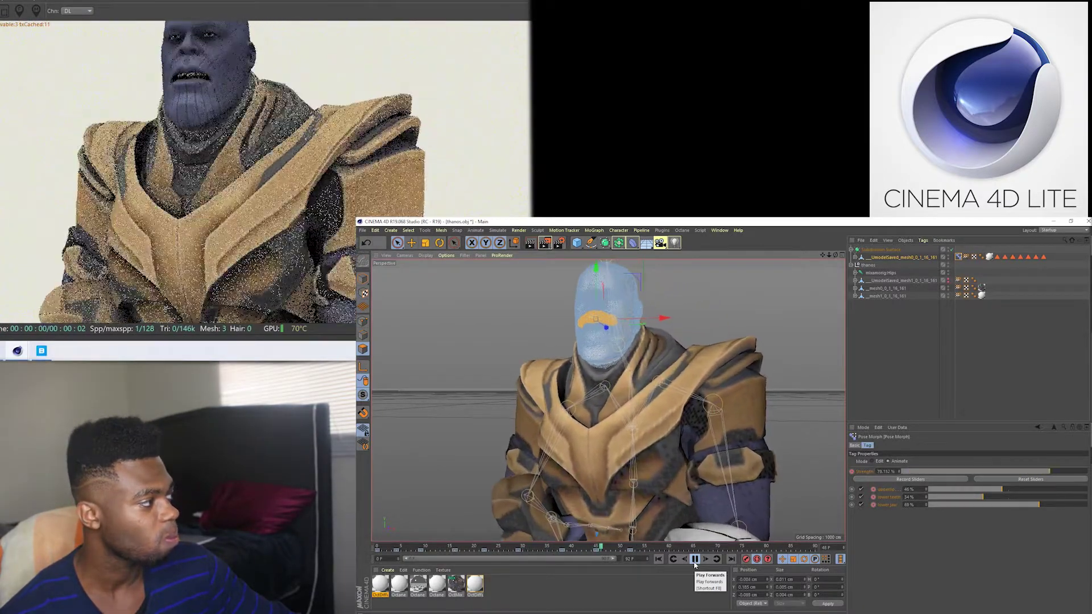
{"action": "left_click", "coordinate": [694, 560]}
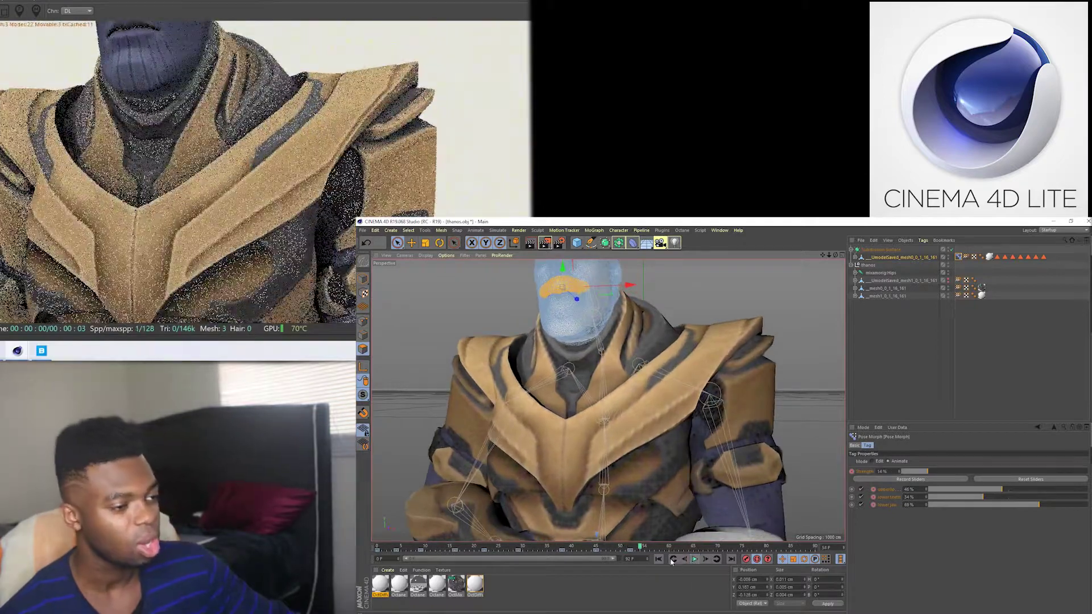
{"action": "left_click", "coordinate": [658, 560]}
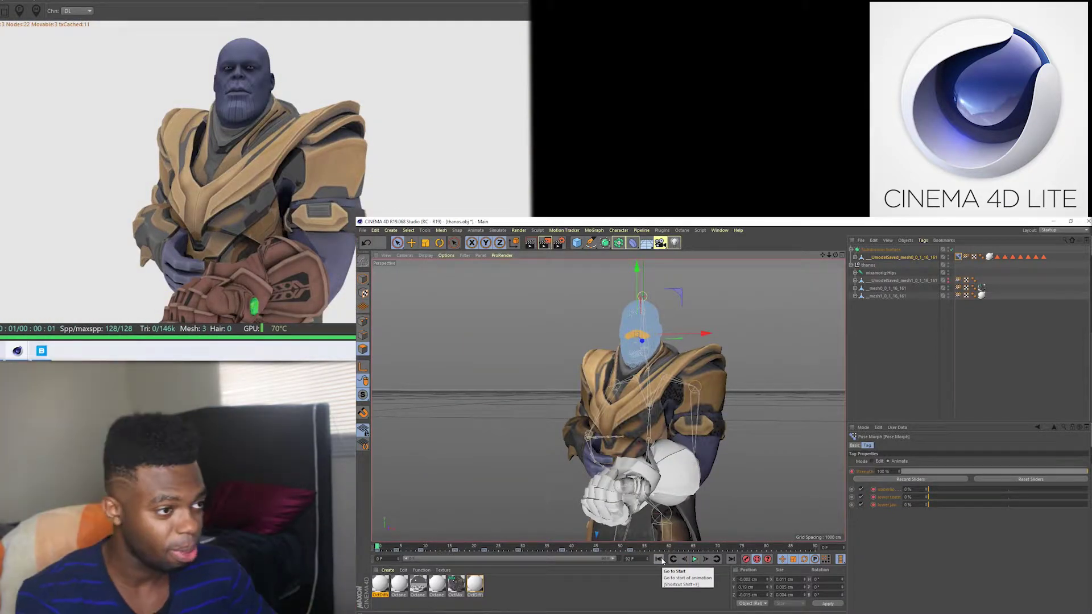
{"action": "scroll", "coordinate": [636, 362], "scroll_direction": "up", "scroll_amount": 3}
{"action": "scroll", "coordinate": [642, 360], "scroll_direction": "up", "scroll_amount": 2}
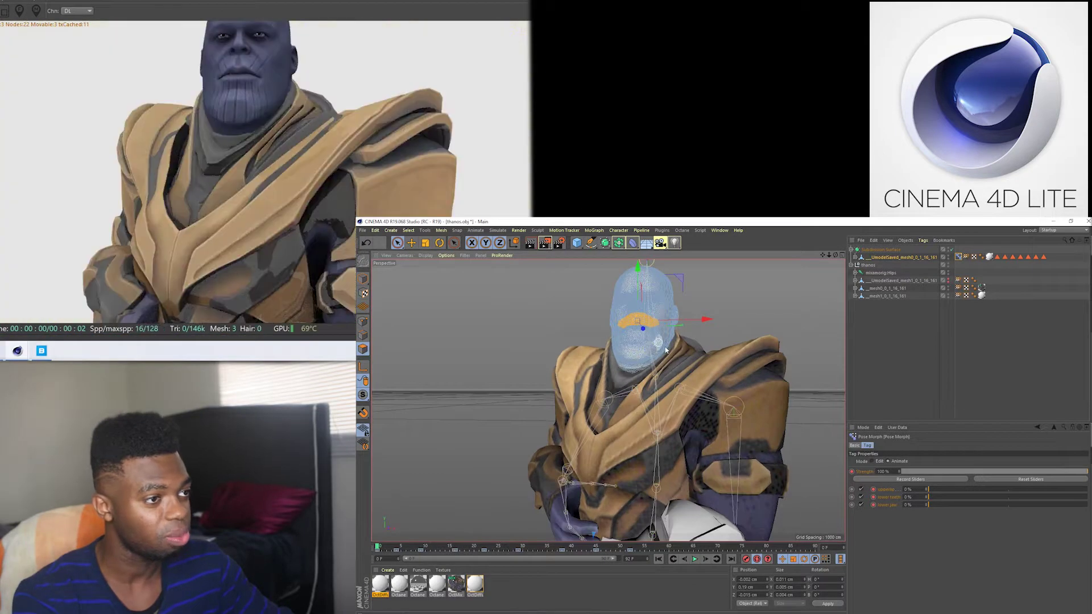
{"action": "scroll", "coordinate": [651, 358], "scroll_direction": "up", "scroll_amount": 2}
{"action": "scroll", "coordinate": [659, 355], "scroll_direction": "up", "scroll_amount": 3}
{"action": "scroll", "coordinate": [662, 353], "scroll_direction": "down", "scroll_amount": 5}
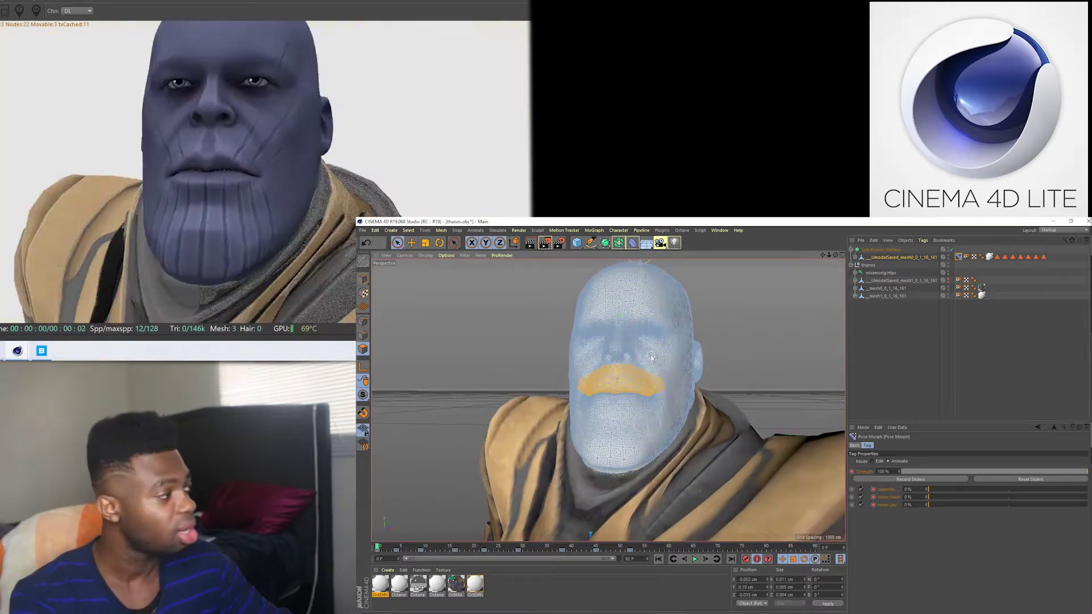
- Play the animation once more, then switch to the ENVIRONMENT REAL.c4d scene
{"action": "left_click", "coordinate": [694, 560]}
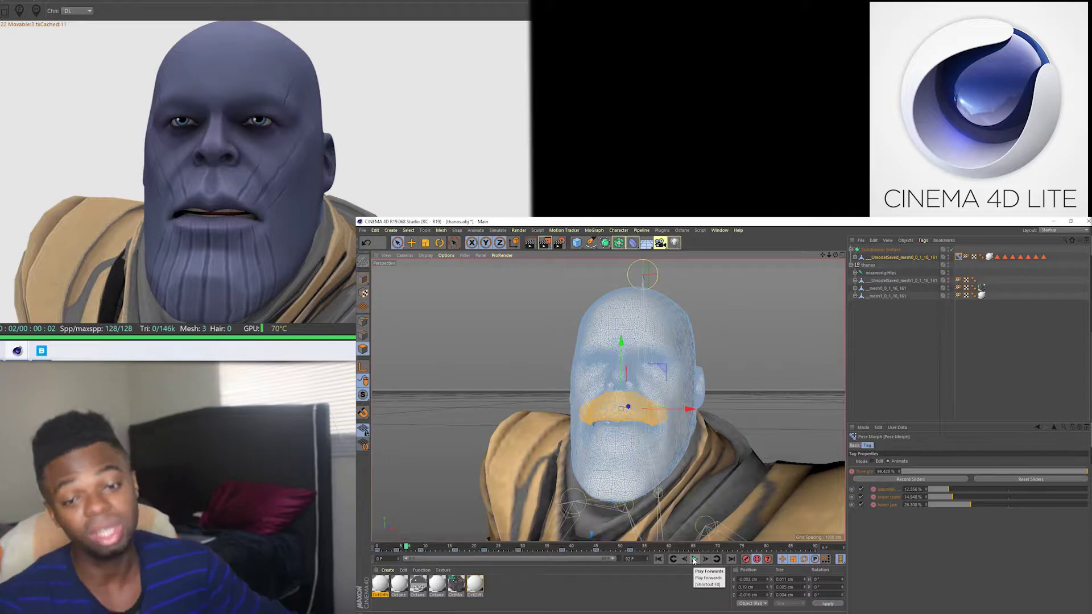
{"action": "left_click", "coordinate": [723, 233]}
{"action": "left_click", "coordinate": [741, 421]}
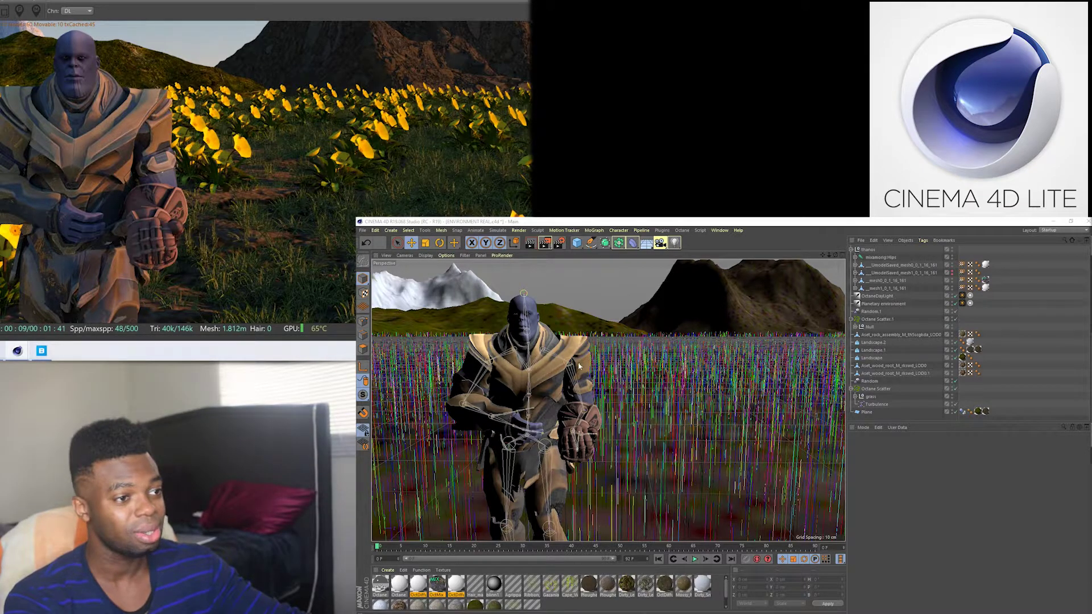
{"action": "left_click_drag", "start_coordinate": [572, 370], "coordinate": [540, 372], "text": "alt"}
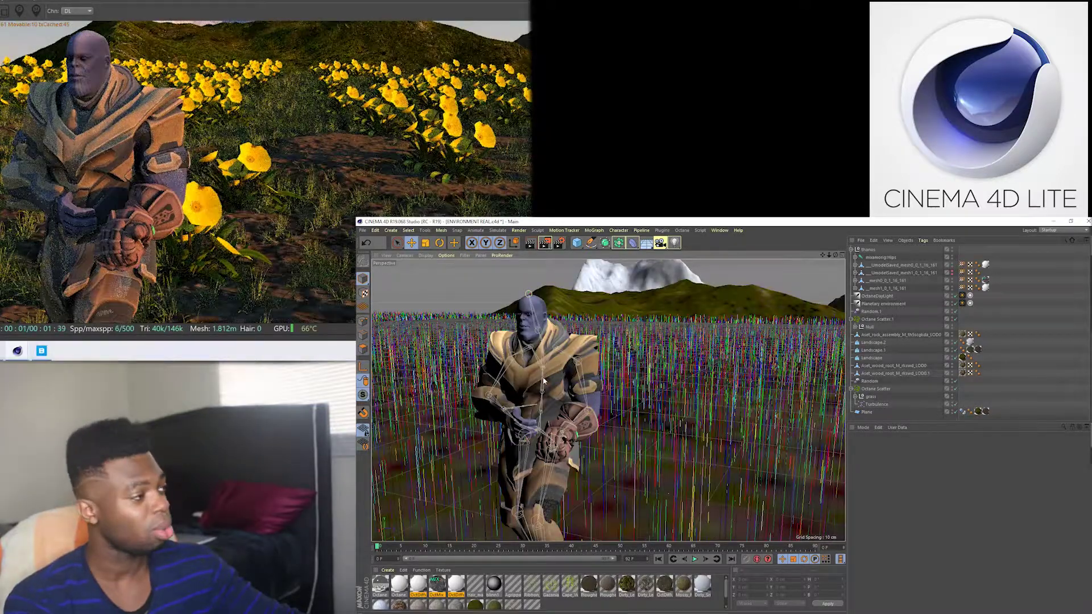
{"action": "left_click_drag", "start_coordinate": [544, 380], "coordinate": [532, 383], "text": "alt"}
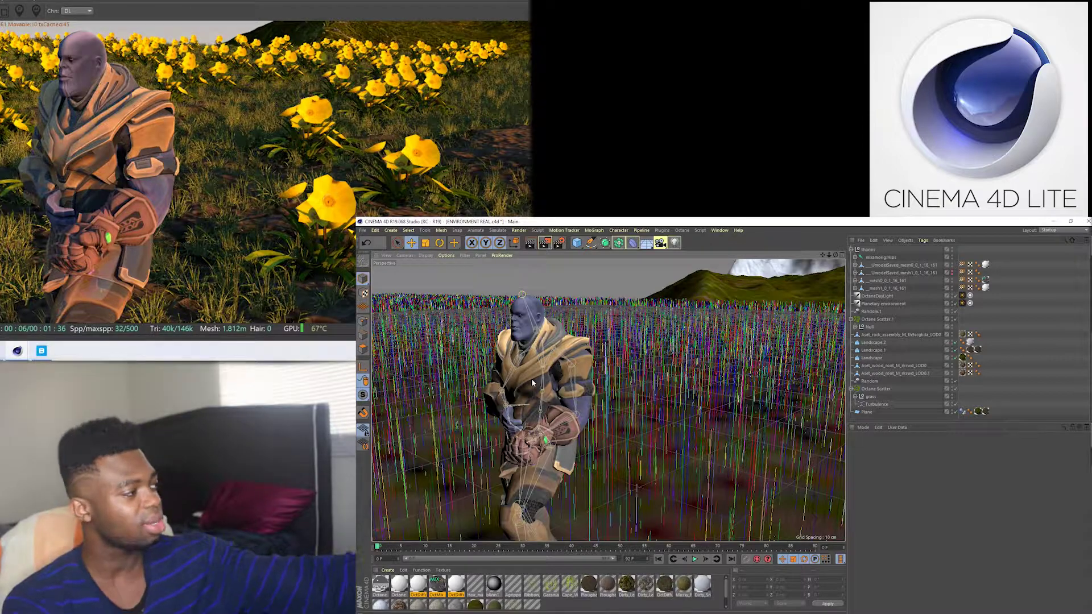
{"action": "left_click_drag", "start_coordinate": [536, 381], "coordinate": [607, 372], "text": "alt"}
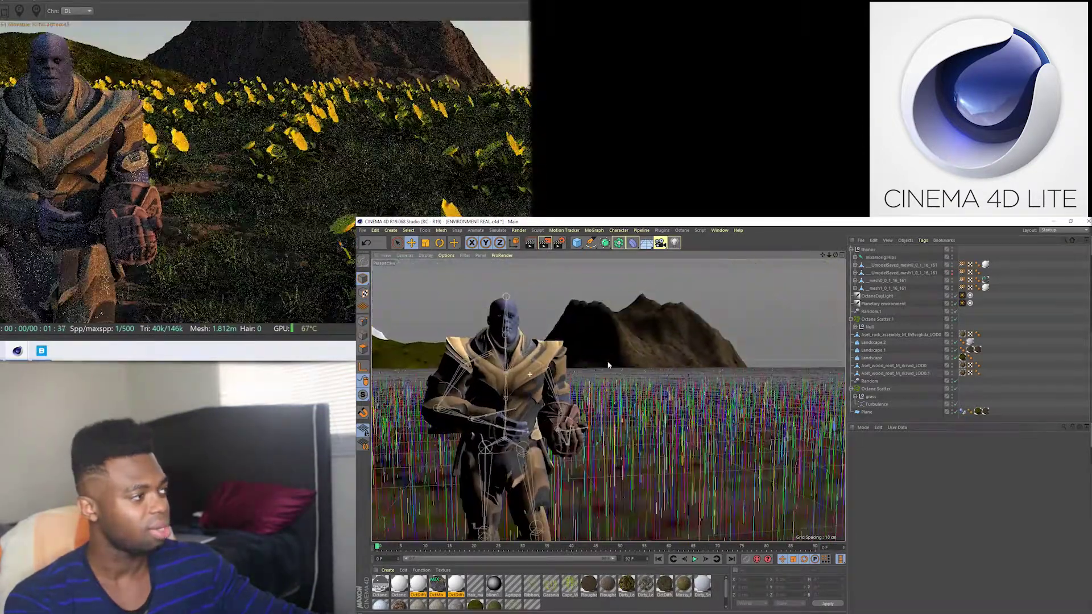
{"action": "left_click_drag", "start_coordinate": [616, 381], "coordinate": [721, 411], "text": "alt"}
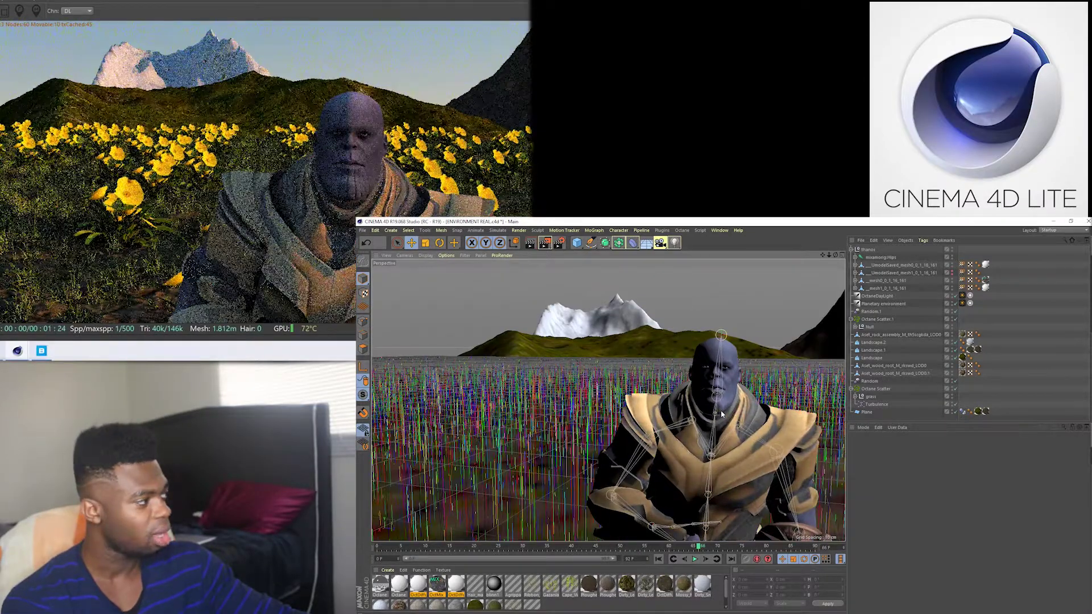
{"action": "left_click", "coordinate": [874, 296]}
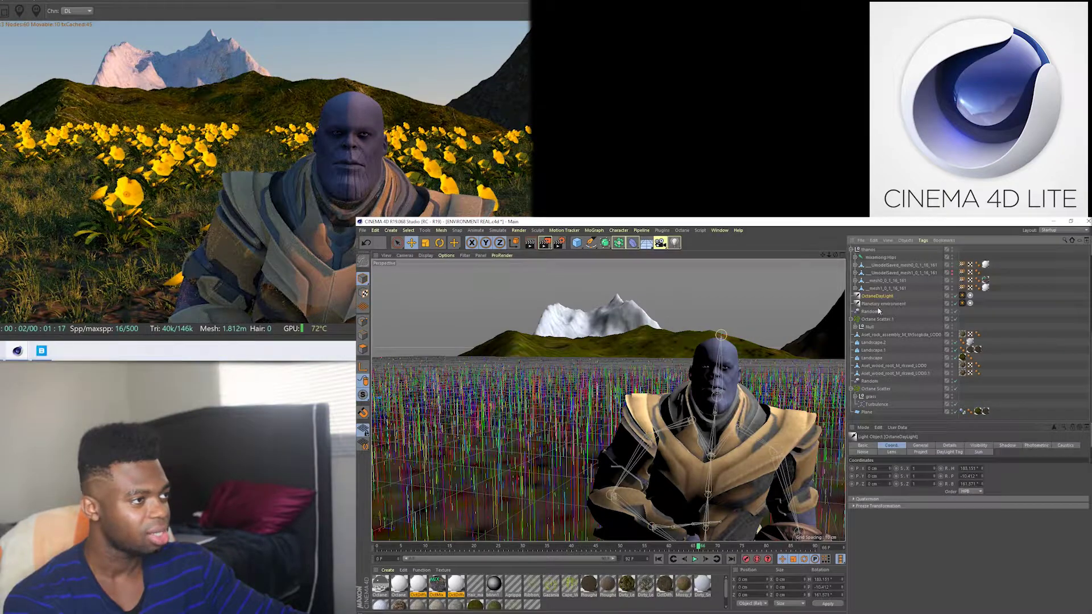
- Show the OctaneDayLight tag's sun settings and rotate the yellow flower plant to a new angle
{"action": "left_click", "coordinate": [962, 296]}
{"action": "mouse_move", "coordinate": [544, 408]}
{"action": "left_mouse_down", "text": "alt"}
{"action": "mouse_move", "coordinate": [427, 417]}
{"action": "mouse_move", "coordinate": [532, 411]}
{"action": "left_mouse_up", "text": "alt"}
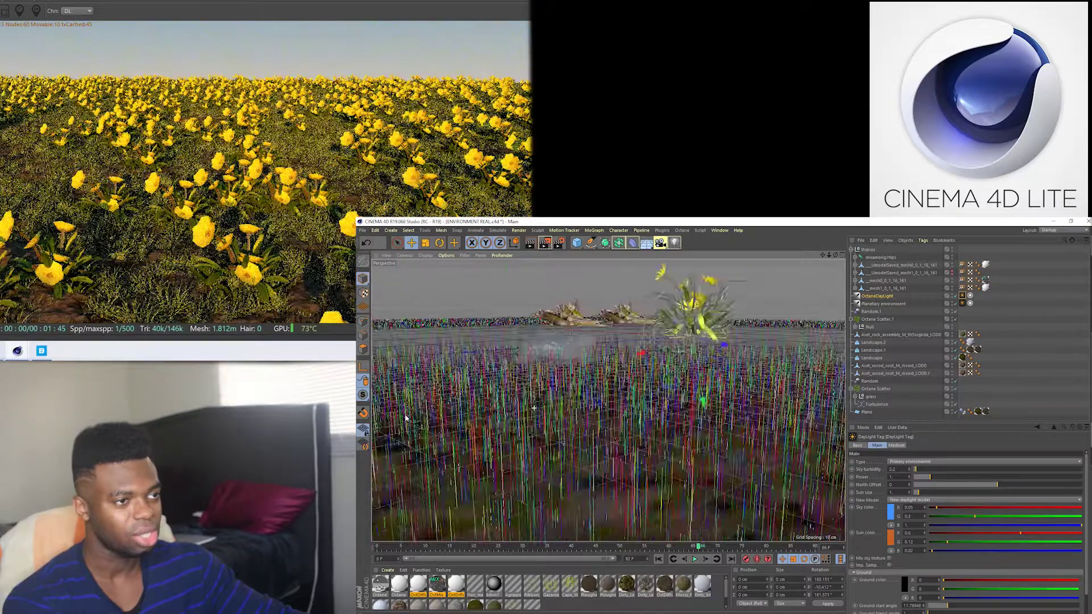
{"action": "key", "text": "r"}
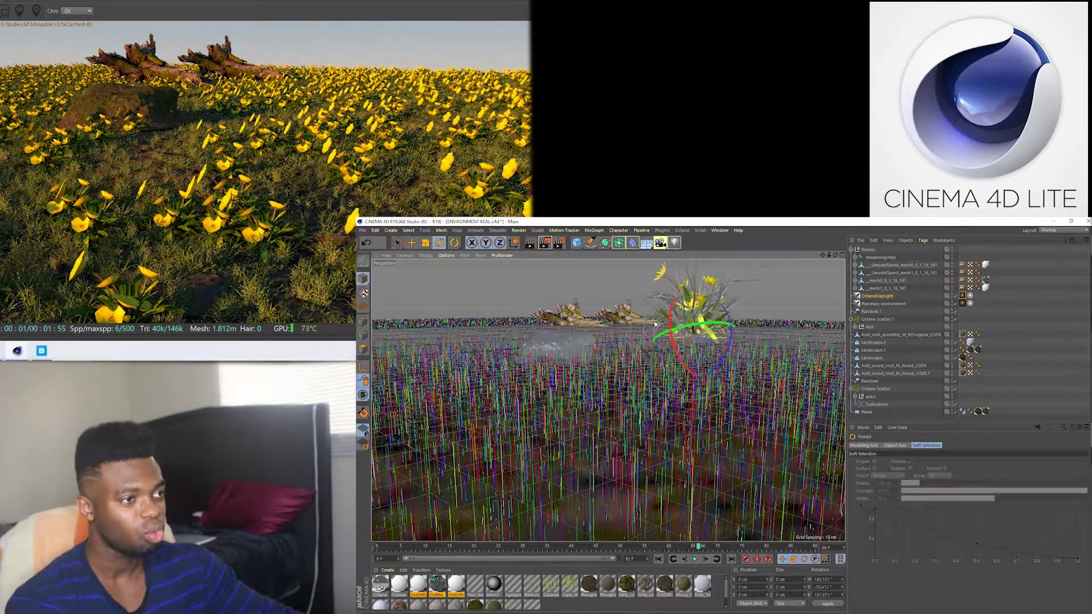
{"action": "mouse_move", "coordinate": [668, 328]}
{"action": "left_mouse_down"}
{"action": "mouse_move", "coordinate": [661, 292]}
{"action": "mouse_move", "coordinate": [680, 389]}
{"action": "left_mouse_up"}
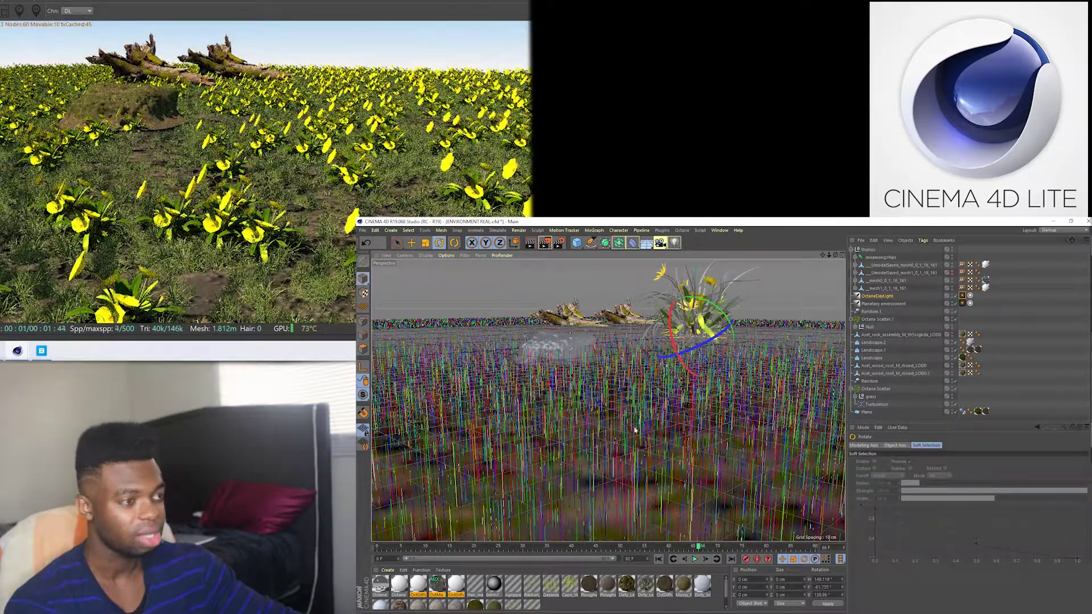
- Bring the view down to grass level across the field and select the Thanos null
{"action": "left_click_drag", "start_coordinate": [745, 407], "coordinate": [829, 408], "text": "alt"}
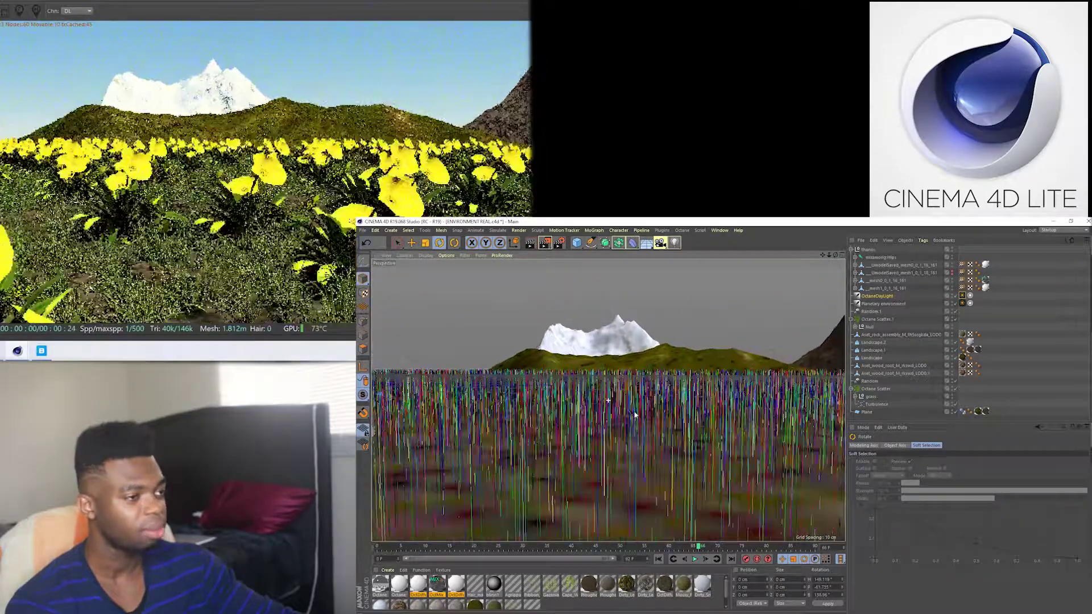
{"action": "left_click_drag", "start_coordinate": [770, 414], "coordinate": [851, 395], "text": "alt"}
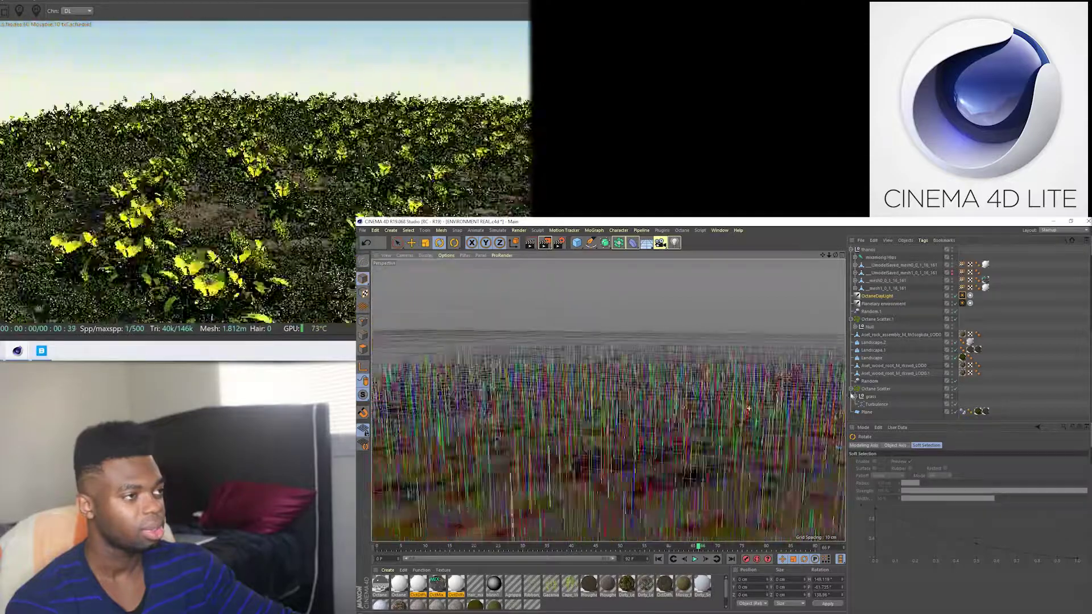
{"action": "left_click", "coordinate": [869, 250]}
{"action": "mouse_move", "coordinate": [739, 409]}
{"action": "left_mouse_down", "text": "alt"}
{"action": "mouse_move", "coordinate": [768, 408]}
{"action": "mouse_move", "coordinate": [739, 339]}
{"action": "mouse_move", "coordinate": [753, 339]}
{"action": "left_mouse_up", "text": "alt"}
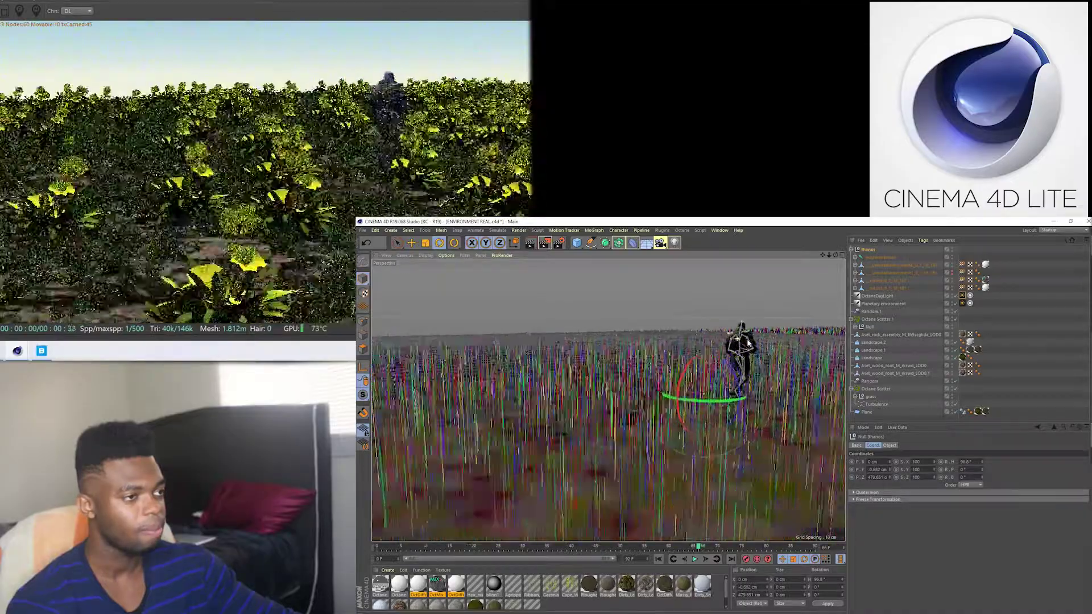
{"action": "scroll", "coordinate": [753, 339], "scroll_direction": "up", "scroll_amount": 2}
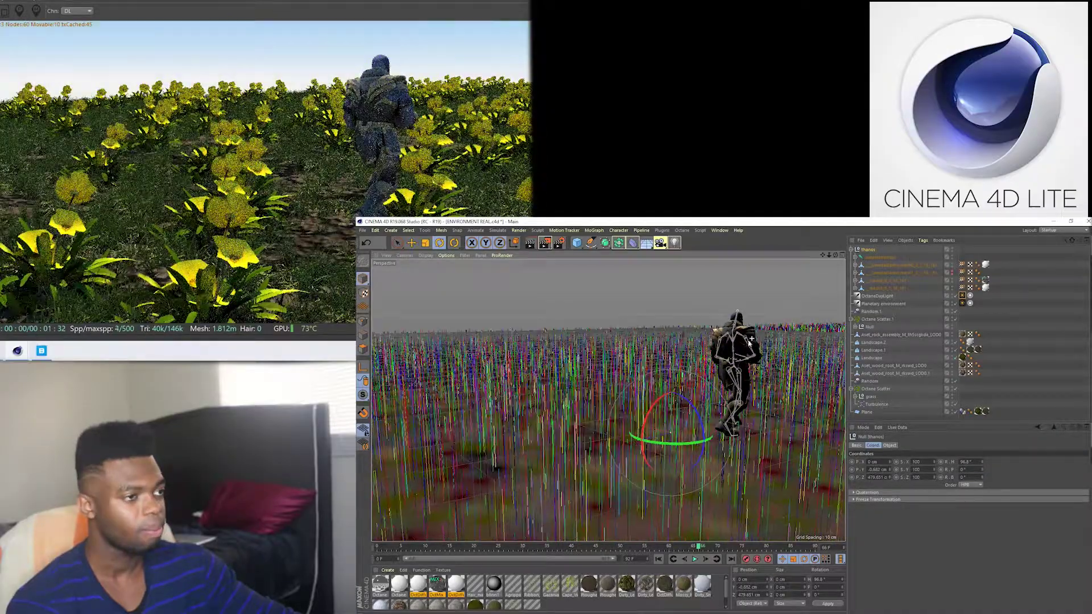
{"action": "mouse_move", "coordinate": [754, 339]}
{"action": "left_mouse_down", "text": "alt"}
{"action": "mouse_move", "coordinate": [796, 342]}
{"action": "mouse_move", "coordinate": [577, 386]}
{"action": "mouse_move", "coordinate": [705, 447]}
{"action": "left_mouse_up", "text": "alt"}
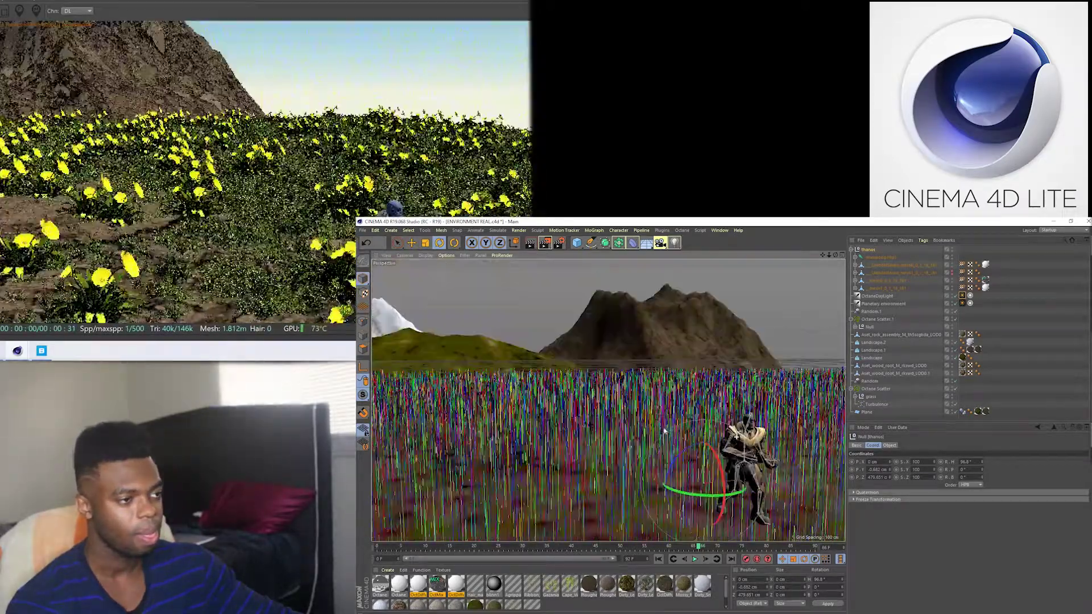
{"action": "scroll", "coordinate": [758, 455], "scroll_direction": "up", "scroll_amount": 2}
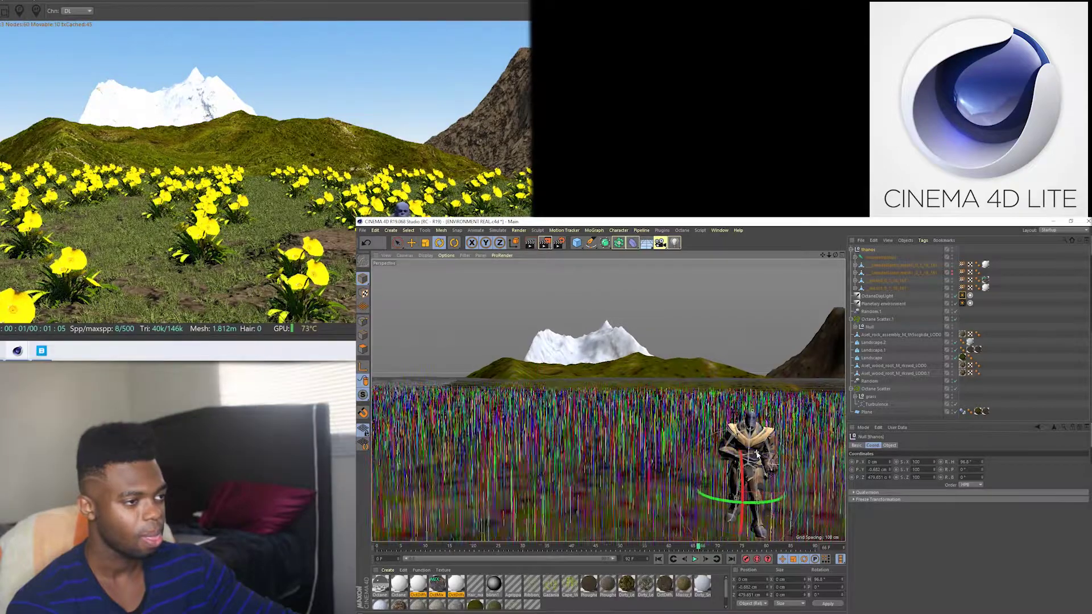
{"action": "scroll", "coordinate": [757, 455], "scroll_direction": "up", "scroll_amount": 2}
{"action": "scroll", "coordinate": [757, 454], "scroll_direction": "up", "scroll_amount": 2}
{"action": "scroll", "coordinate": [757, 454], "scroll_direction": "up", "scroll_amount": 2}
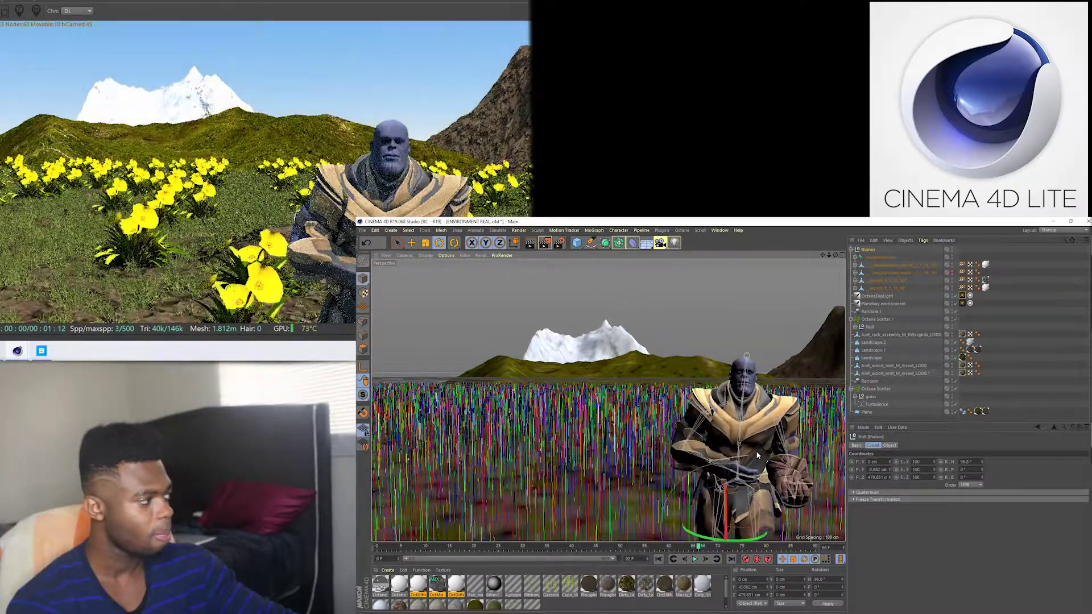
{"action": "scroll", "coordinate": [757, 455], "scroll_direction": "up", "scroll_amount": 1}
{"action": "scroll", "coordinate": [756, 451], "scroll_direction": "up", "scroll_amount": 1}
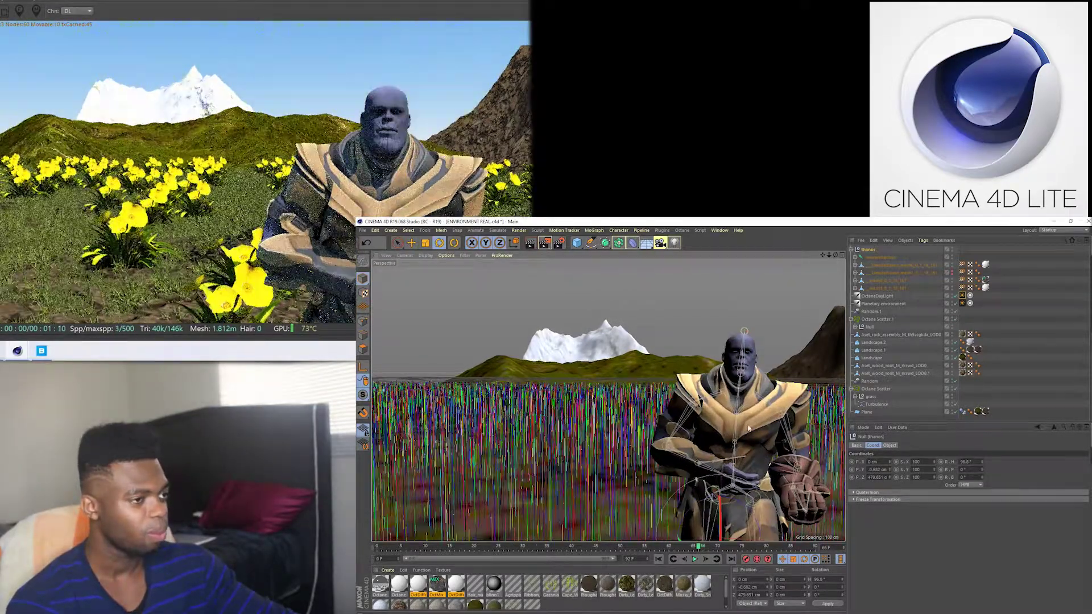
{"action": "middle_click_drag", "start_coordinate": [749, 429], "coordinate": [688, 428], "text": "alt"}
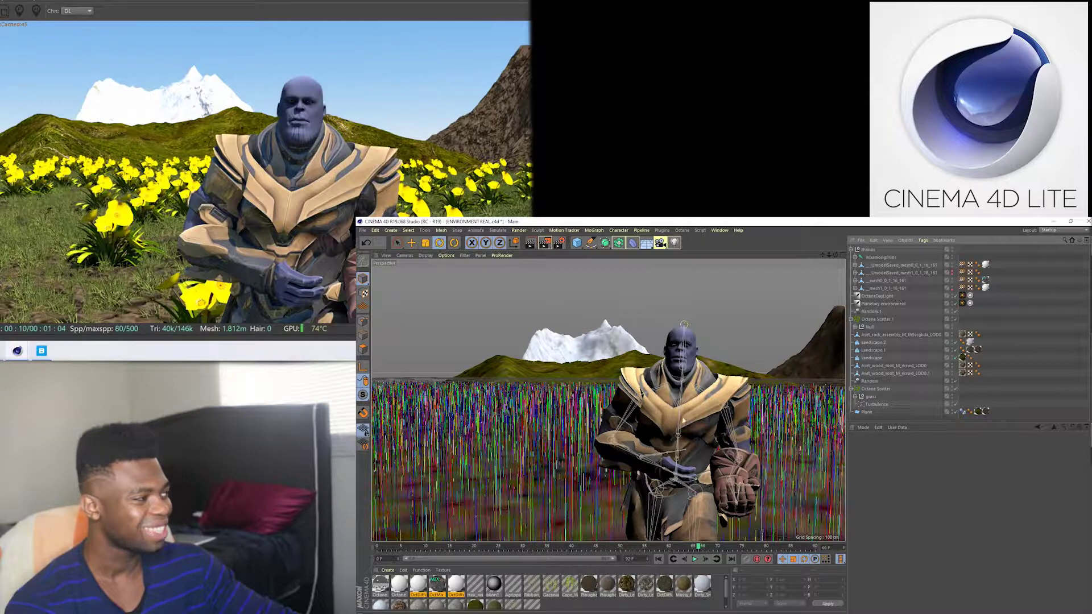
{"action": "right_click_drag", "start_coordinate": [669, 416], "coordinate": [636, 391], "text": "alt"}
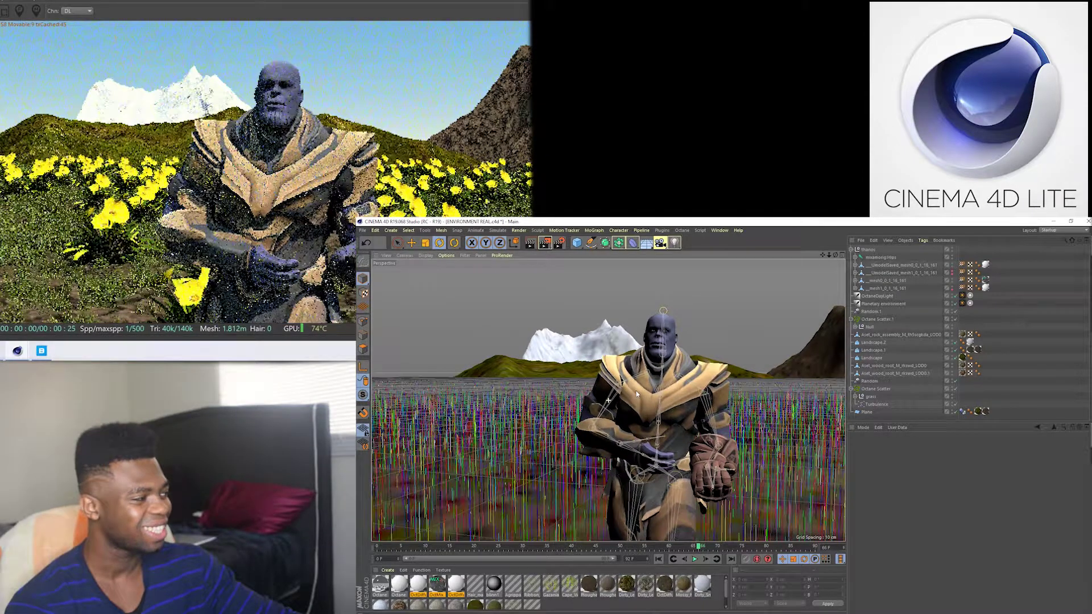